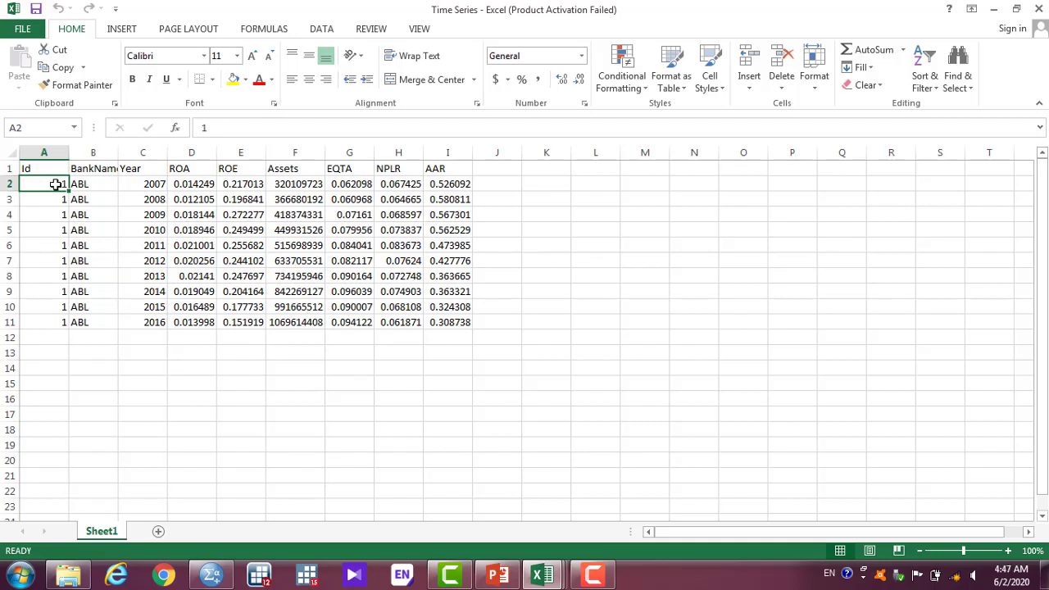
Step: Examine the bank name and the first and last years in the Time Series sheet
{"action": "left_click", "coordinate": [84, 184]}
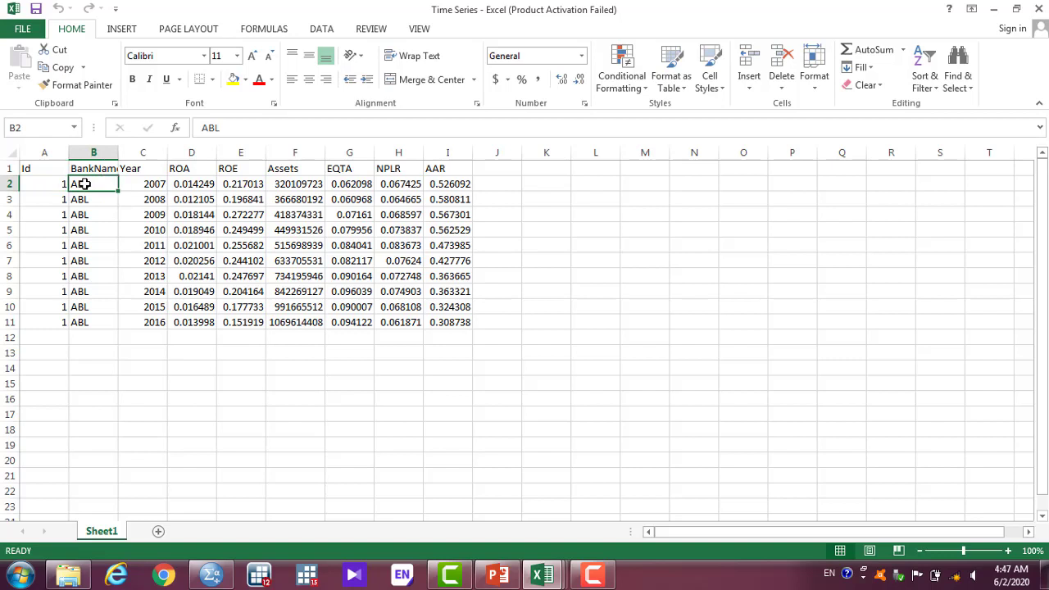
{"action": "left_click", "coordinate": [134, 185]}
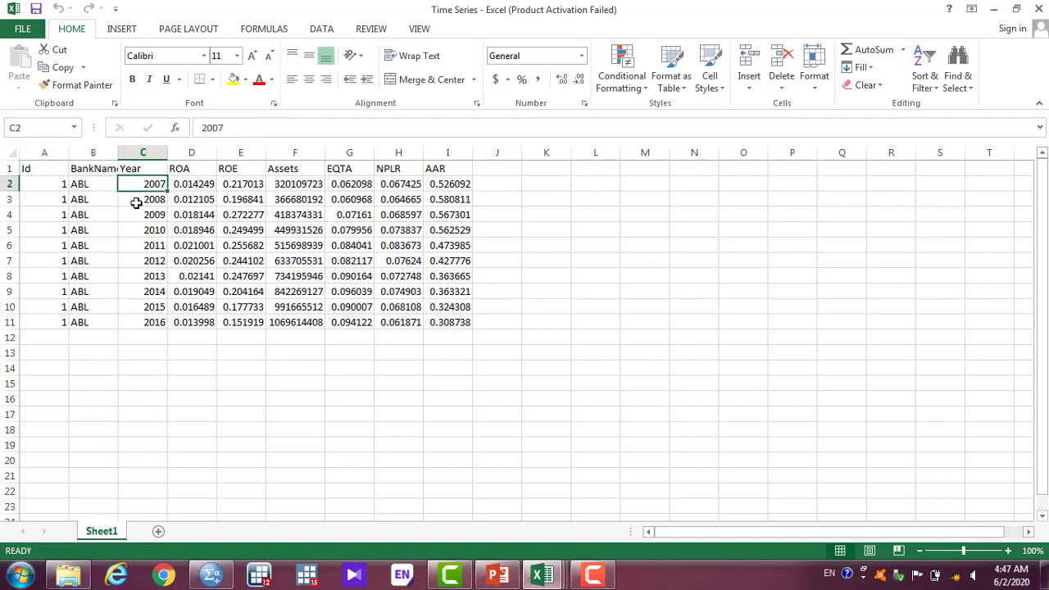
{"action": "left_click", "coordinate": [147, 319]}
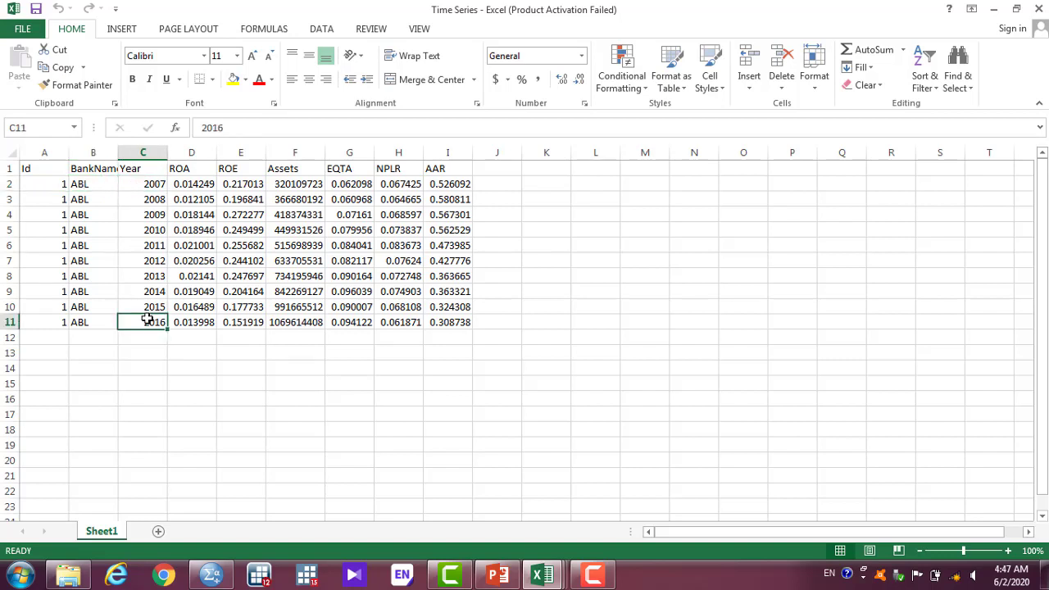
{"action": "left_click", "coordinate": [91, 203]}
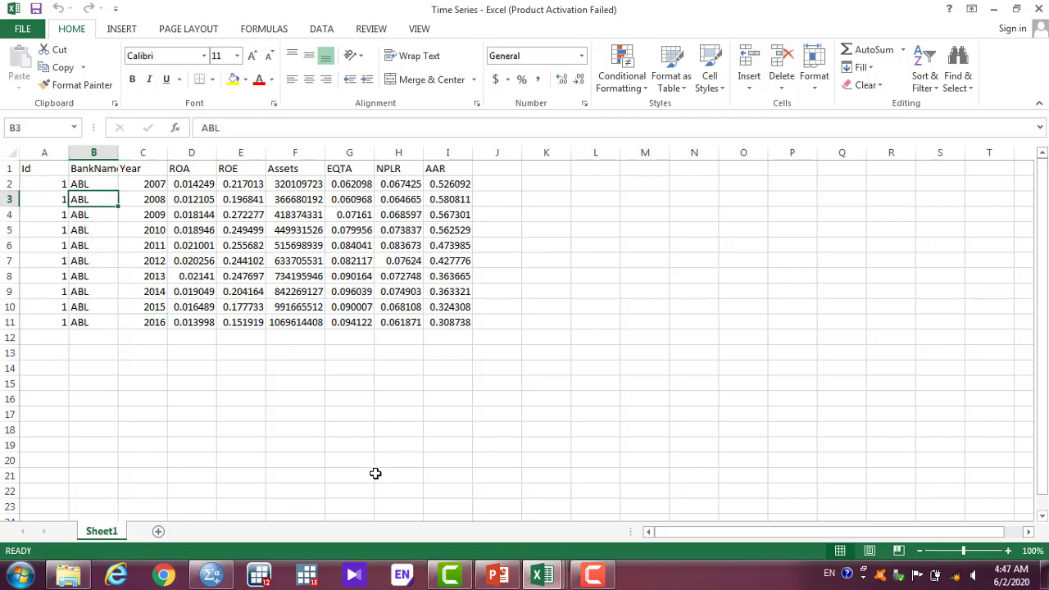
Step: Check the Data types slide in PowerPoint, return to the Time Series workbook in Excel, and review its first and last years
{"action": "left_click", "coordinate": [498, 573]}
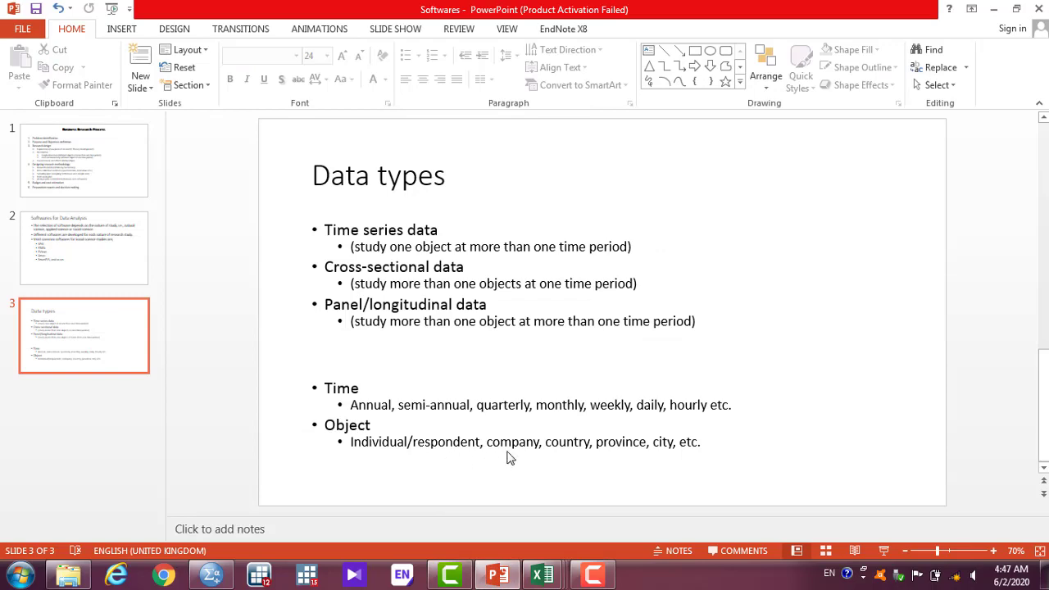
{"action": "key", "text": "alt+Tab"}
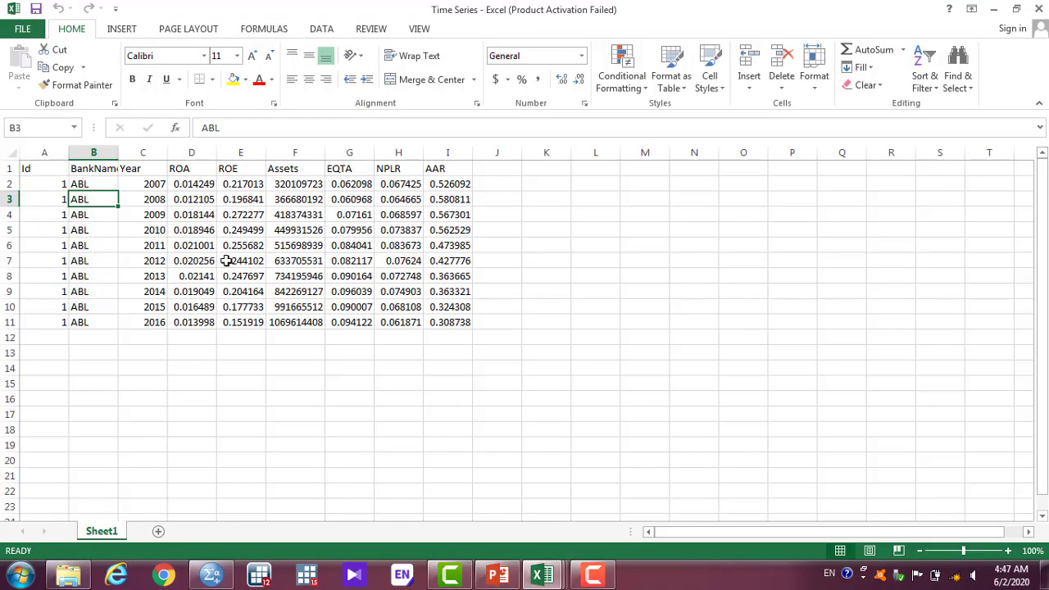
{"action": "left_click", "coordinate": [150, 186]}
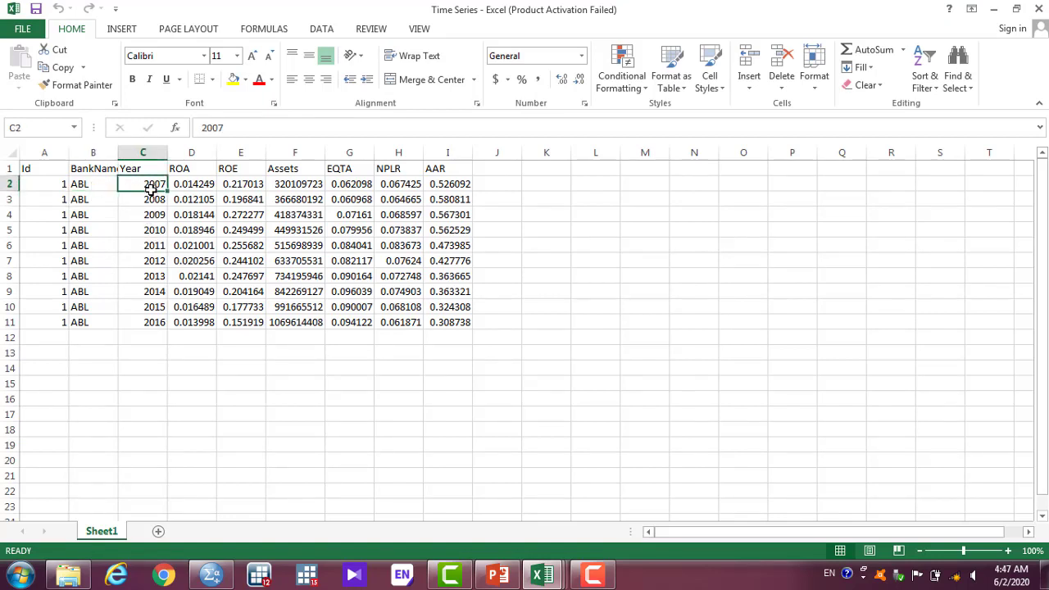
{"action": "left_click", "coordinate": [152, 320]}
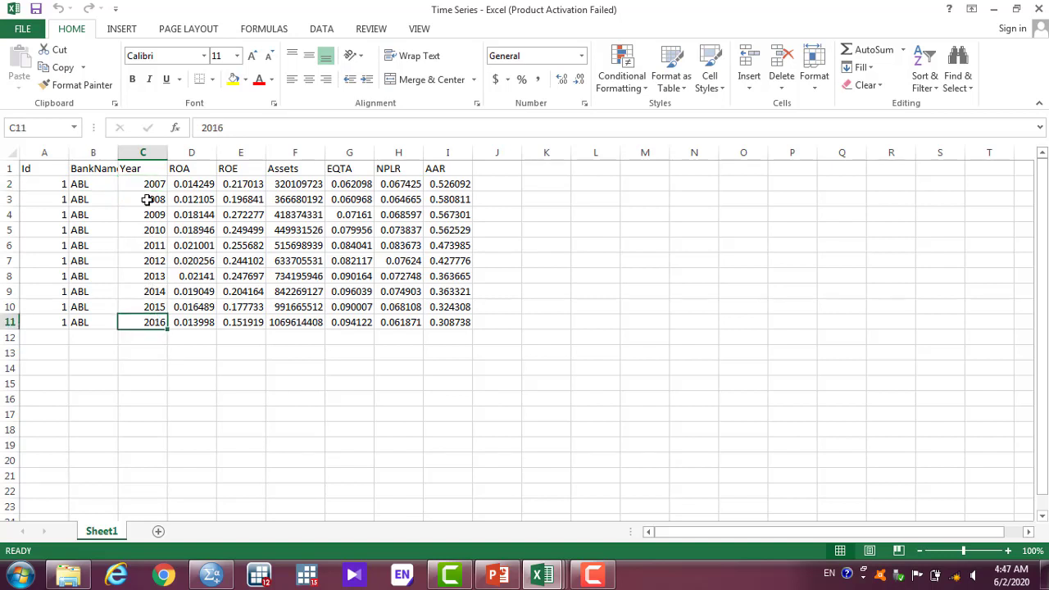
Step: Go through the variable headers ROA, ROE, Assets, EQTA, NPLR and AAR in the Time Series sheet
{"action": "left_click", "coordinate": [196, 168]}
{"action": "left_click", "coordinate": [226, 168]}
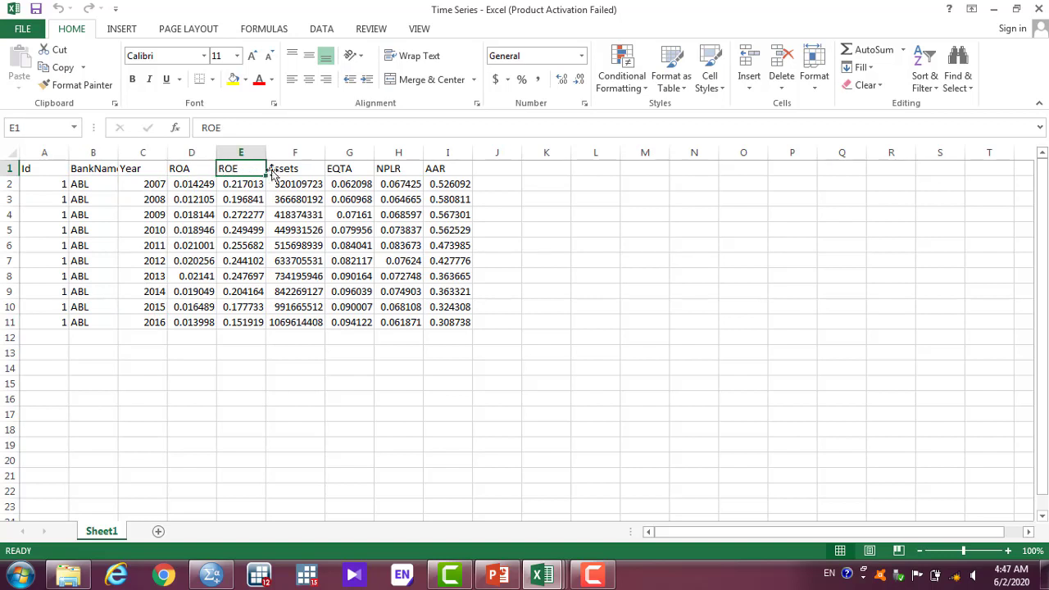
{"action": "left_click", "coordinate": [285, 168]}
{"action": "left_click", "coordinate": [344, 167]}
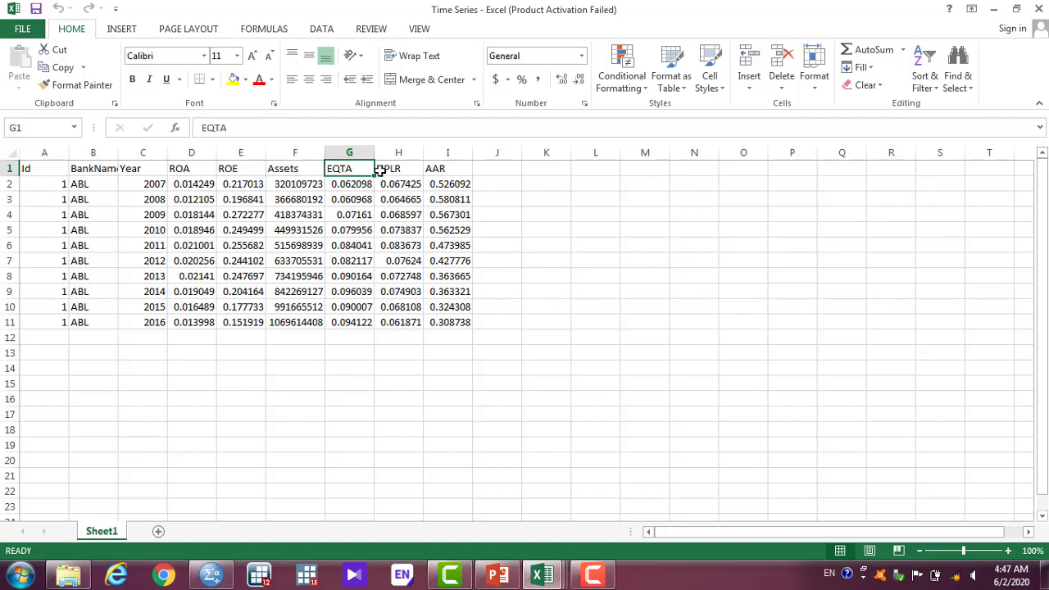
{"action": "left_click", "coordinate": [385, 169]}
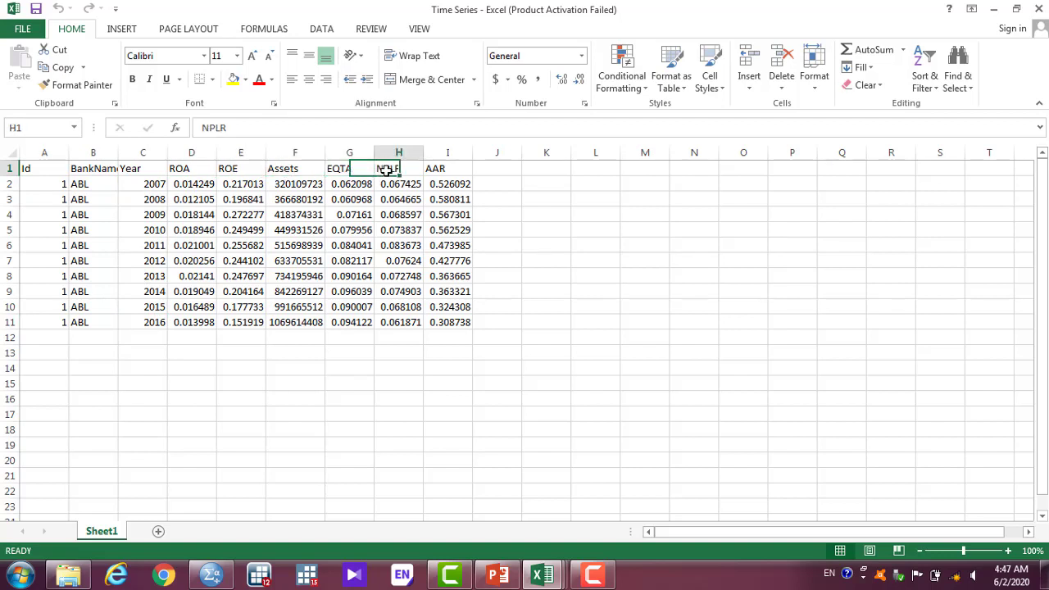
{"action": "left_click", "coordinate": [445, 168]}
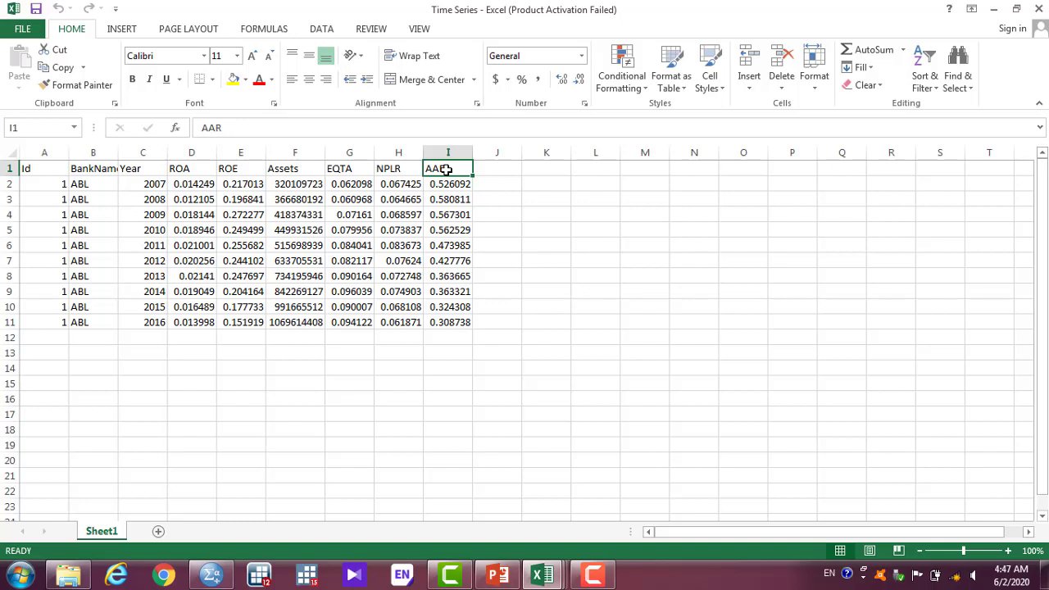
{"action": "left_click", "coordinate": [452, 217]}
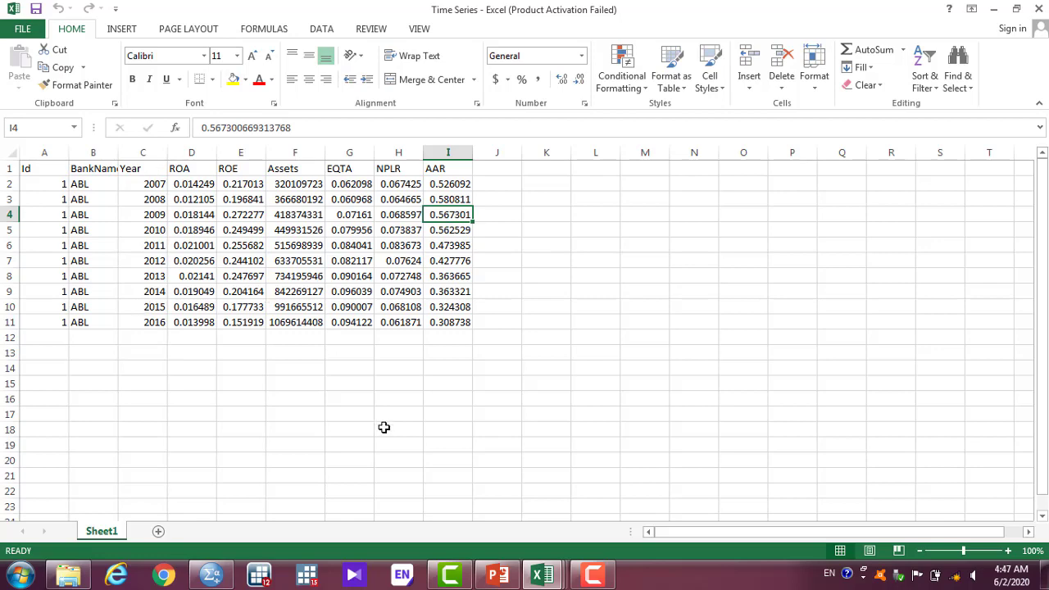
Step: Switch to the Cross-sectional workbook and examine each bank's Id and name and the common year
{"action": "mouse_move", "coordinate": [534, 576]}
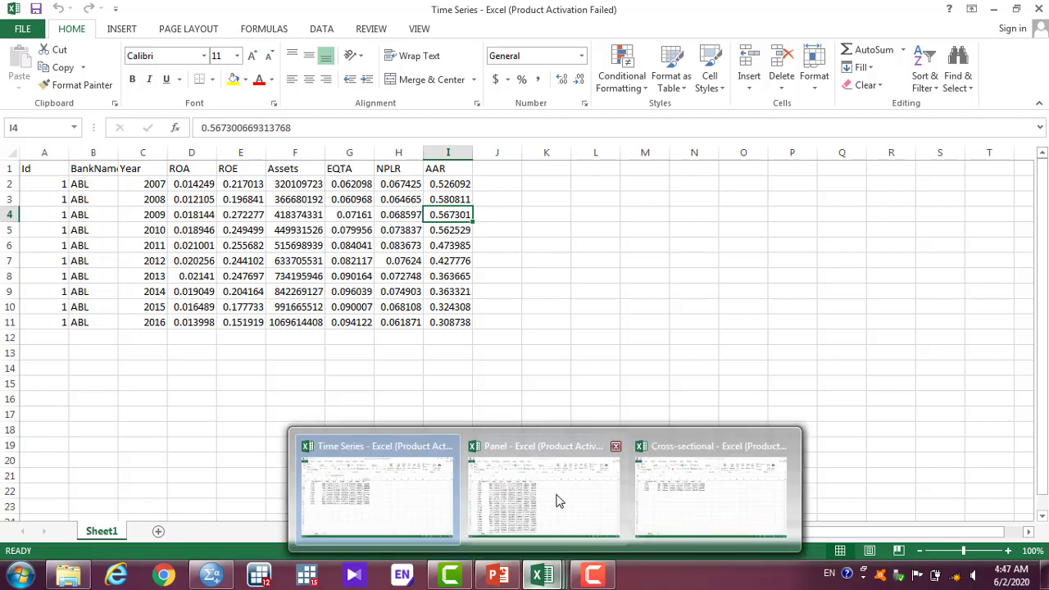
{"action": "left_click", "coordinate": [649, 488]}
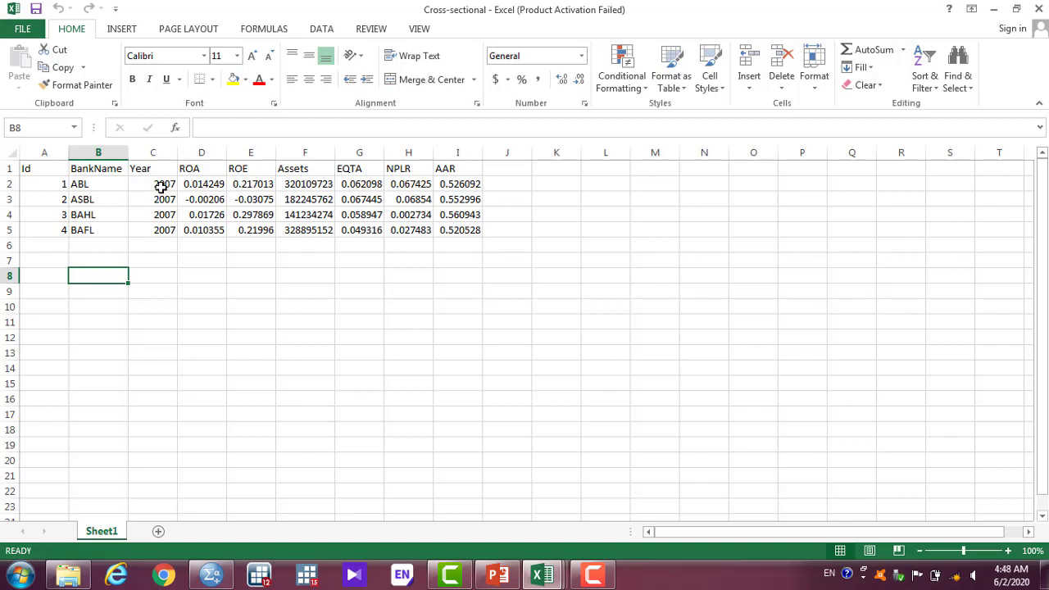
{"action": "left_click", "coordinate": [53, 184]}
{"action": "left_click", "coordinate": [52, 199]}
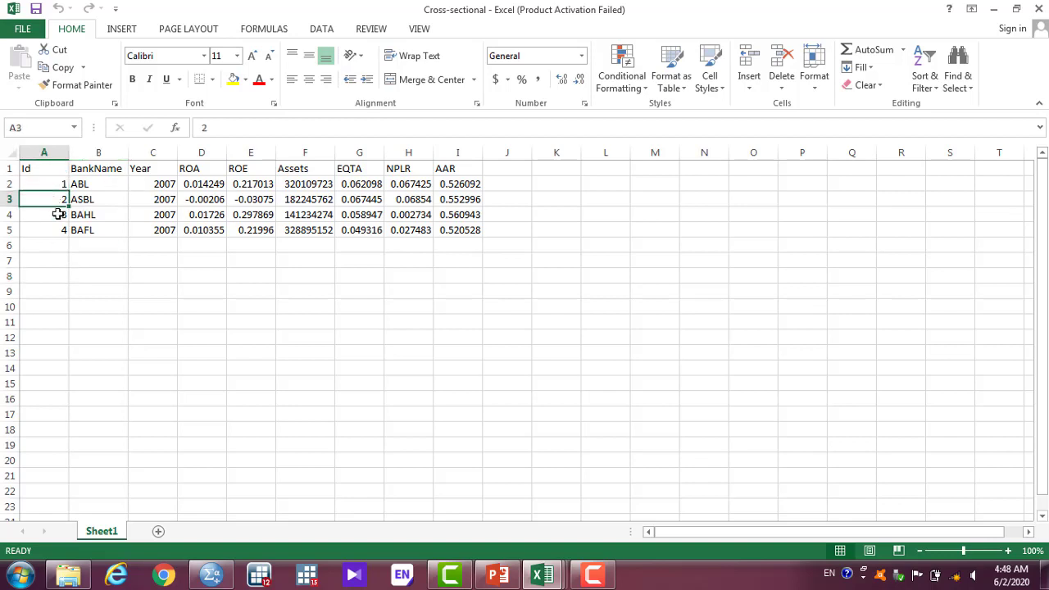
{"action": "left_click", "coordinate": [57, 215]}
{"action": "left_click", "coordinate": [61, 233]}
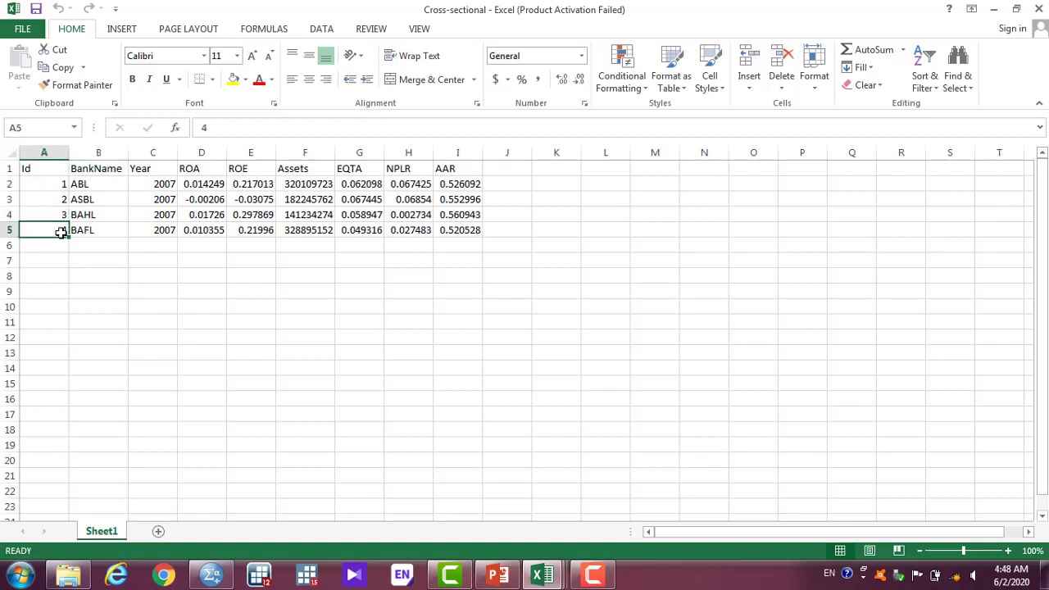
{"action": "left_click", "coordinate": [97, 186]}
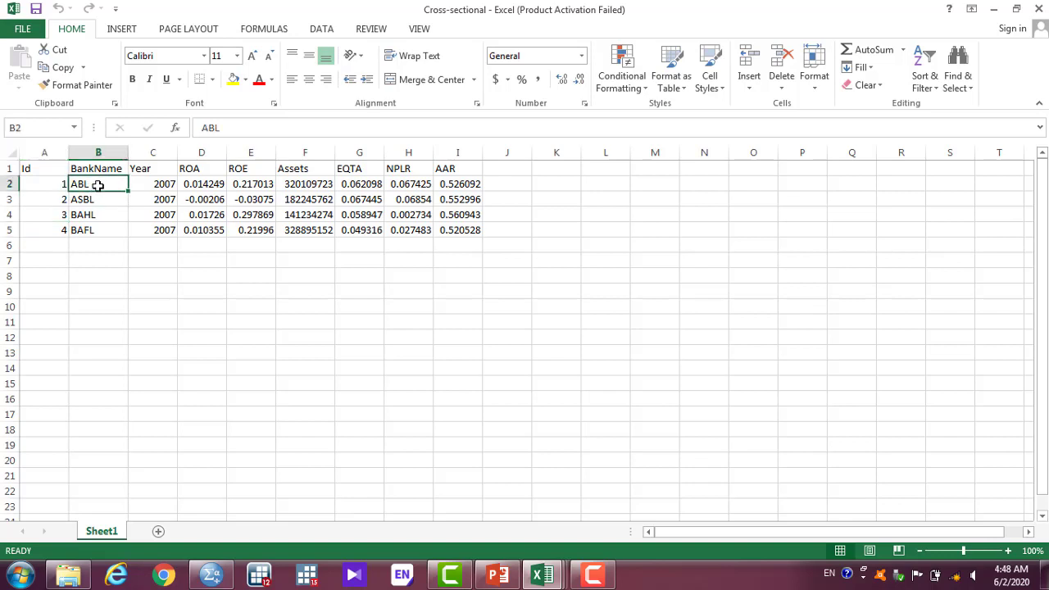
{"action": "left_click", "coordinate": [99, 203]}
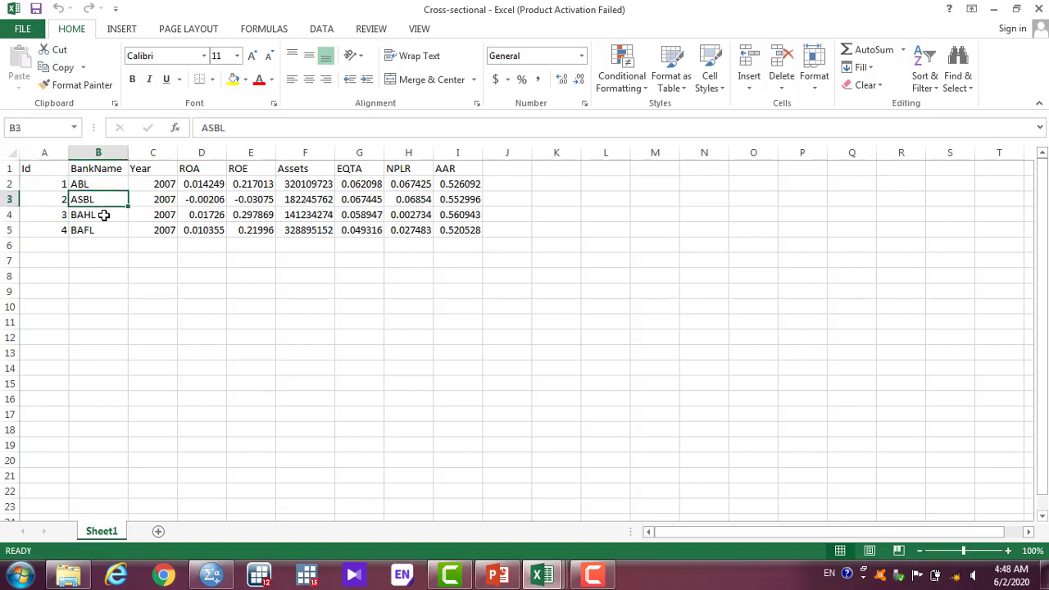
{"action": "left_click", "coordinate": [104, 216]}
{"action": "left_click", "coordinate": [105, 230]}
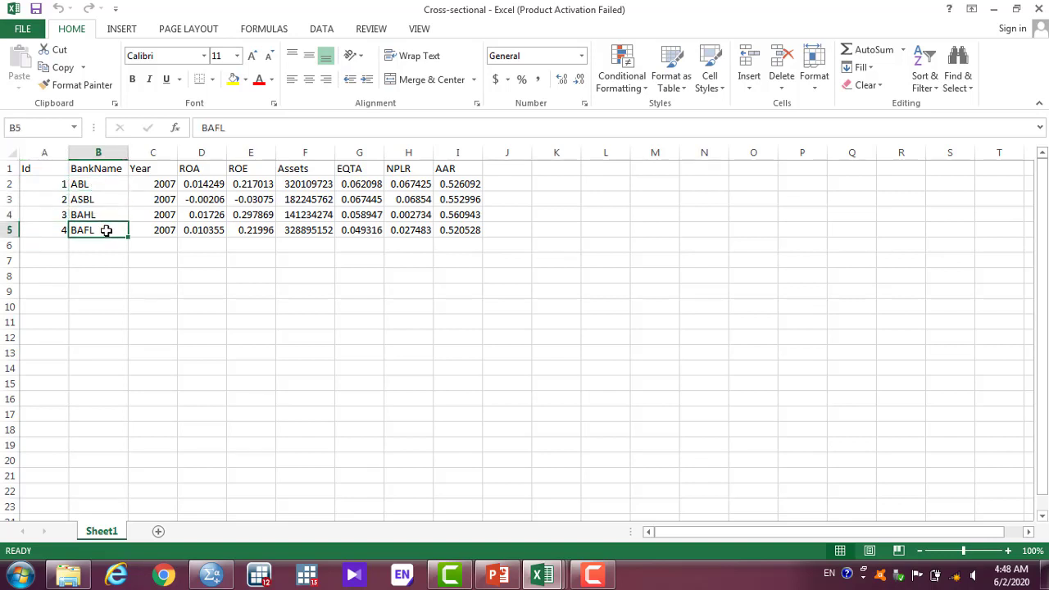
{"action": "left_click", "coordinate": [155, 186]}
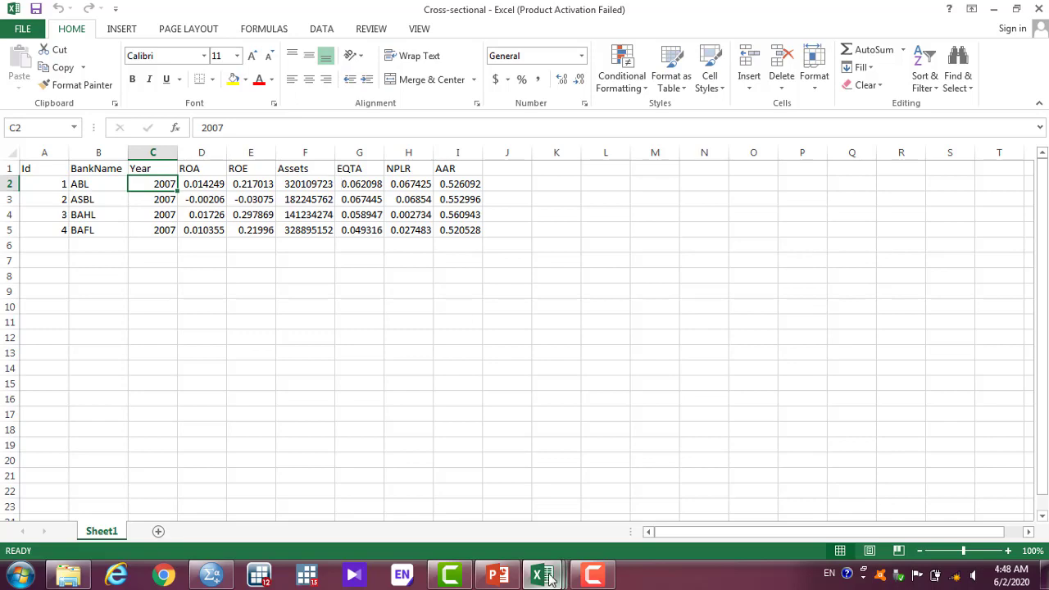
Step: Switch to the Panel workbook and auto-fit the width of the BankName column
{"action": "mouse_move", "coordinate": [542, 575]}
{"action": "left_click", "coordinate": [550, 510]}
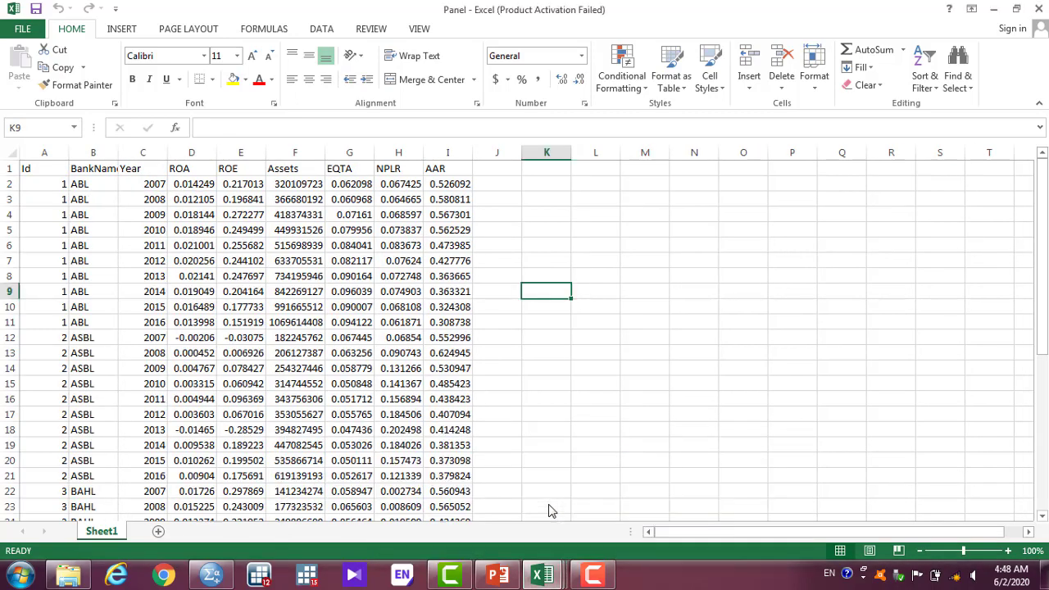
{"action": "double_click", "coordinate": [118, 153]}
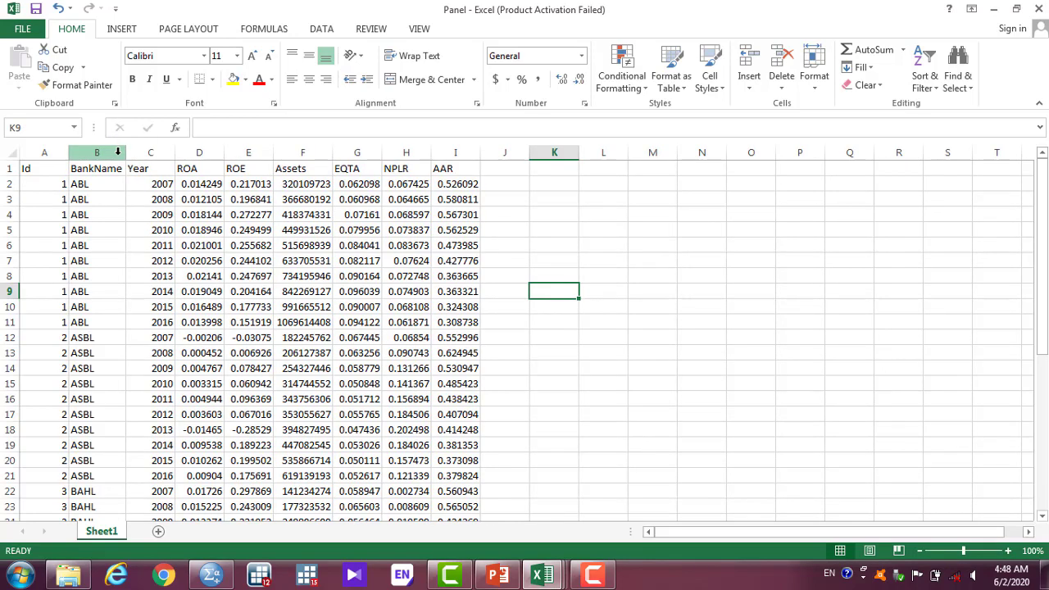
Step: Examine how the bank Ids repeat down column A of the Panel sheet, past the last record and back to the header
{"action": "left_click", "coordinate": [156, 190]}
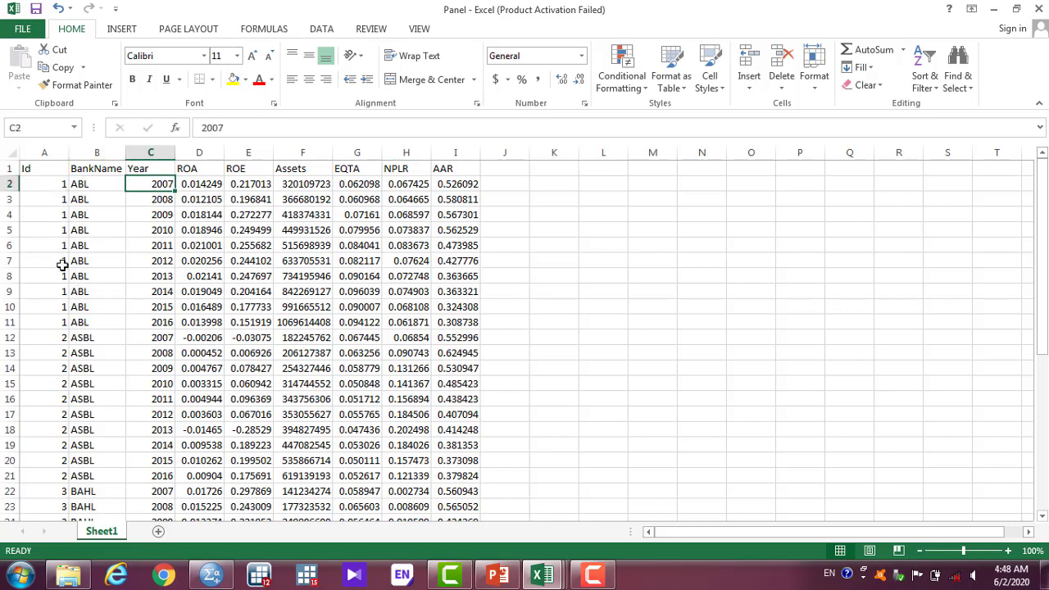
{"action": "left_click", "coordinate": [62, 190]}
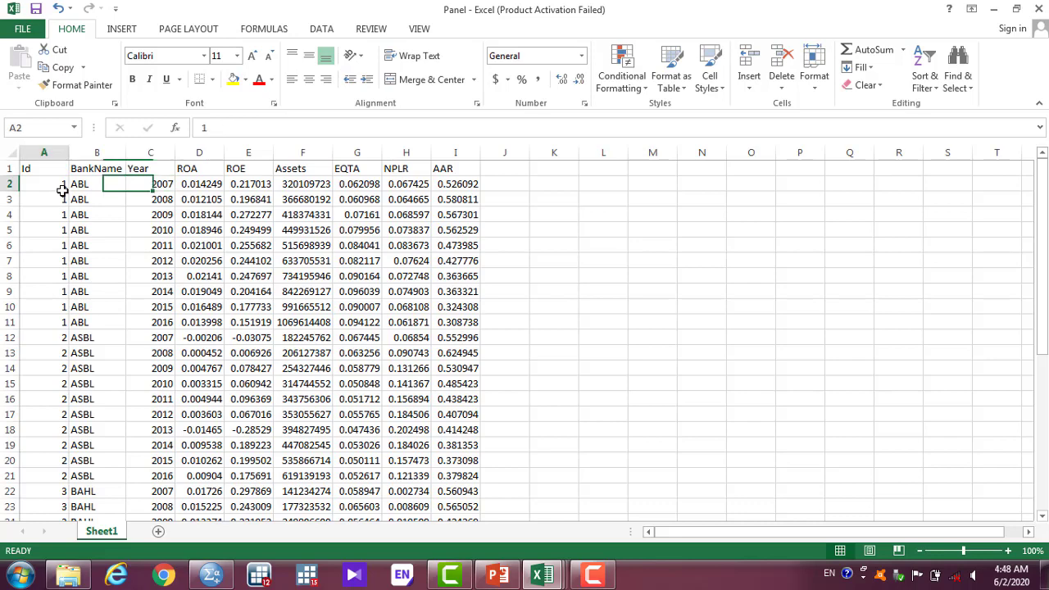
{"action": "left_click", "coordinate": [65, 354]}
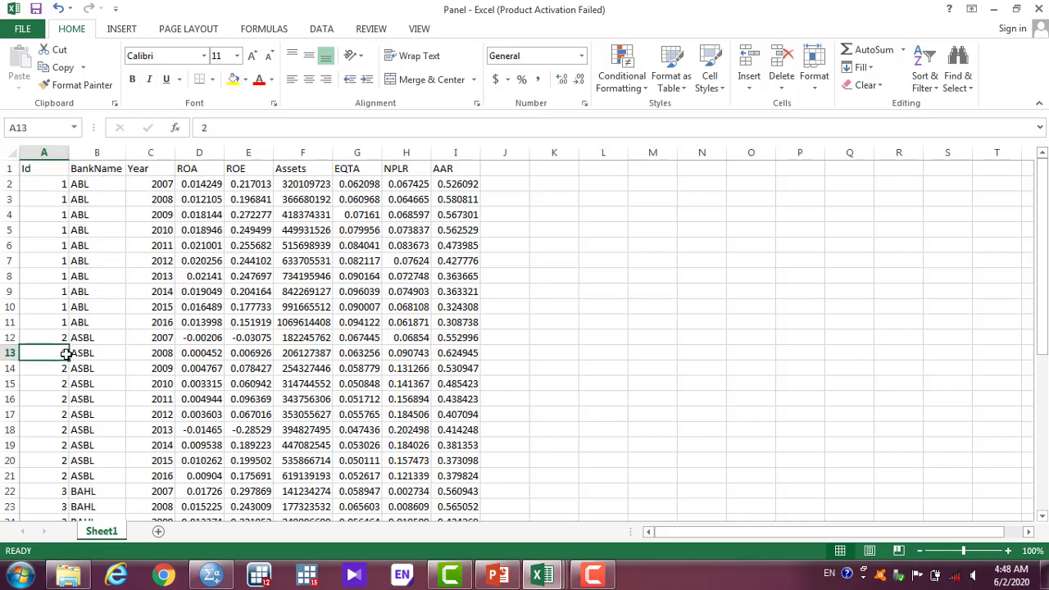
{"action": "key", "text": "Up"}
{"action": "key", "text": "Right"}
{"action": "key", "text": "Left"}
{"action": "key", "text": "Down"}
{"action": "key", "text": "Down"}
{"action": "key", "text": "Down"}
{"action": "key", "text": "Down"}
{"action": "key", "text": "Down"}
{"action": "key", "text": "Down"}
{"action": "key", "text": "Down"}
{"action": "key", "text": "Down"}
{"action": "key", "text": "Down"}
{"action": "key", "text": "Down"}
{"action": "key", "text": "Down"}
{"action": "key", "text": "Down"}
{"action": "key", "text": "Down"}
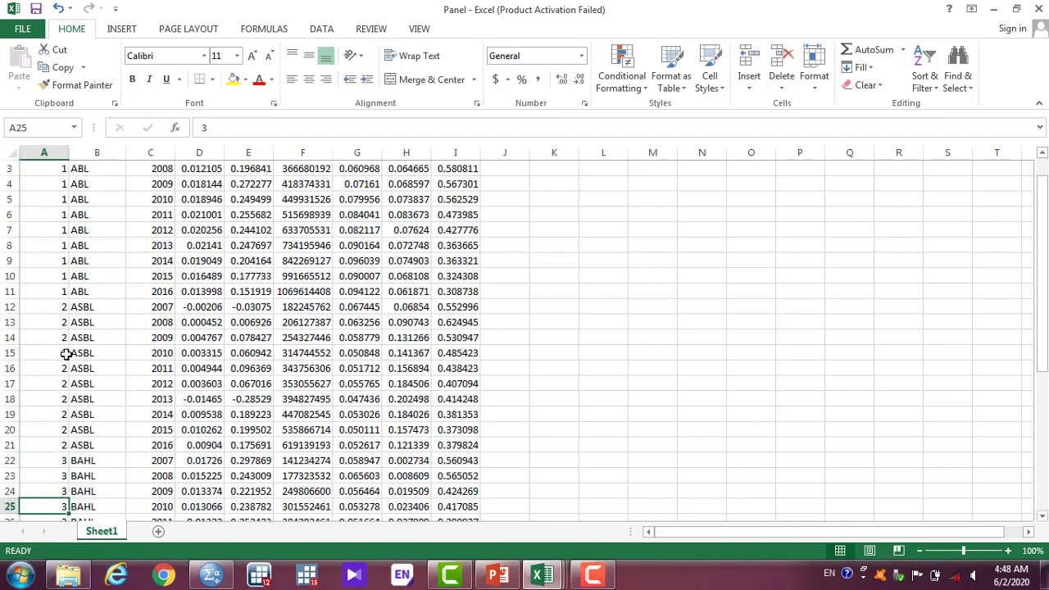
{"action": "key", "text": "Down"}
{"action": "key", "text": "Down"}
{"action": "key", "text": "Down"}
{"action": "key", "text": "Down"}
{"action": "key", "text": "Down"}
{"action": "key", "text": "Down"}
{"action": "key", "text": "Down"}
{"action": "key", "text": "Down"}
{"action": "key", "text": "Down"}
{"action": "key", "text": "Down"}
{"action": "key", "text": "Down"}
{"action": "key", "text": "Down"}
{"action": "key", "text": "Down"}
{"action": "key", "text": "Down"}
{"action": "key", "text": "Down"}
{"action": "key", "text": "Down"}
{"action": "key", "text": "Down"}
{"action": "key", "text": "Down"}
{"action": "key", "text": "Down"}
{"action": "key", "text": "Down"}
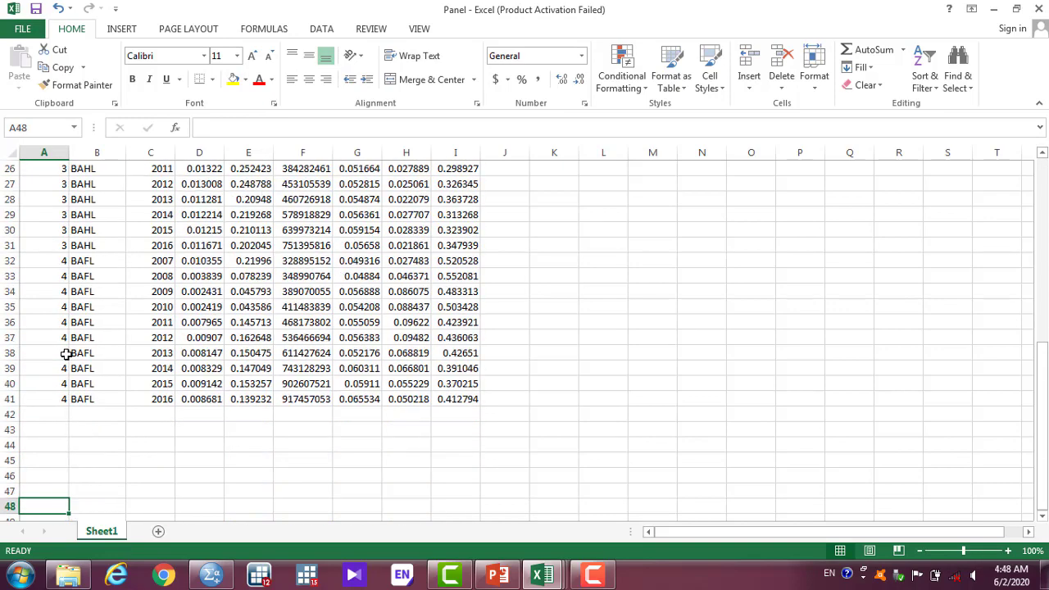
{"action": "key", "text": "Up"}
{"action": "key", "text": "ctrl+Up"}
{"action": "key", "text": "ctrl+Up"}
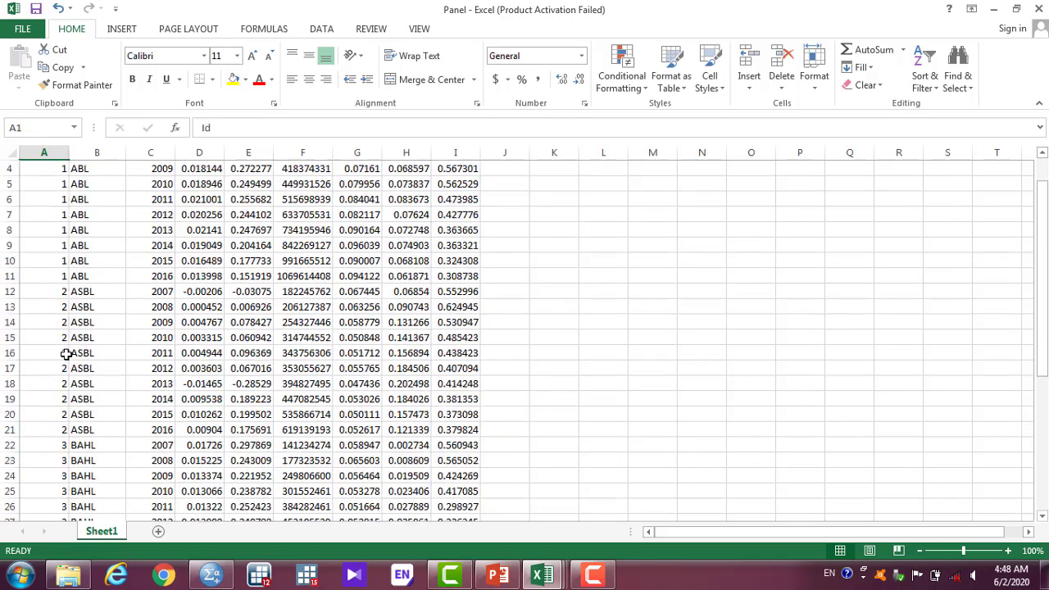
Step: Examine the Year column of the Panel sheet from the first bank's records to the last row and back to the header
{"action": "key", "text": "Down"}
{"action": "key", "text": "Right"}
{"action": "key", "text": "Right"}
{"action": "key", "text": "Right"}
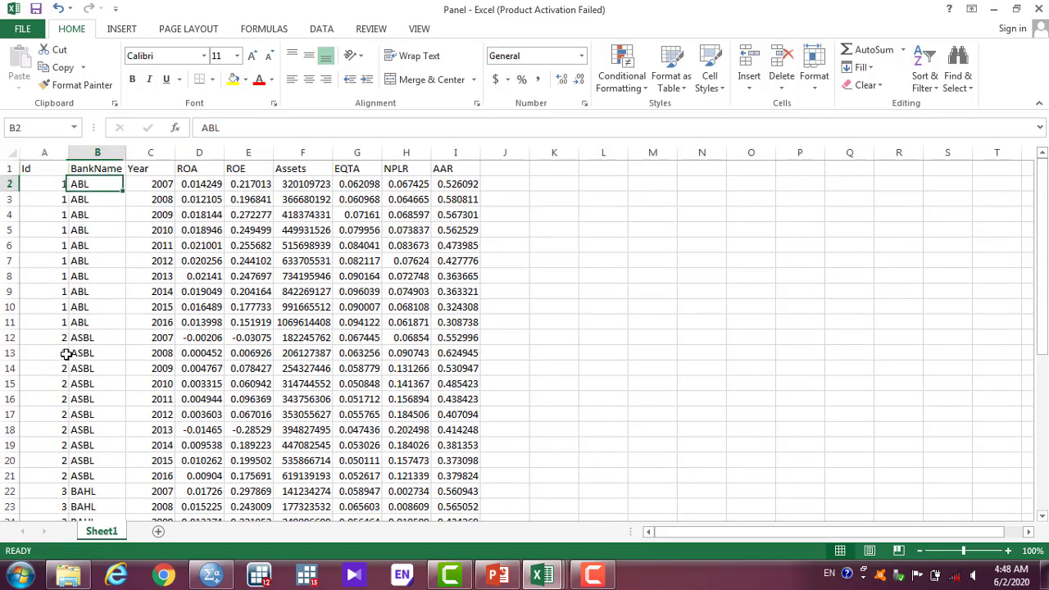
{"action": "key", "text": "Left"}
{"action": "key", "text": "Down"}
{"action": "key", "text": "Down"}
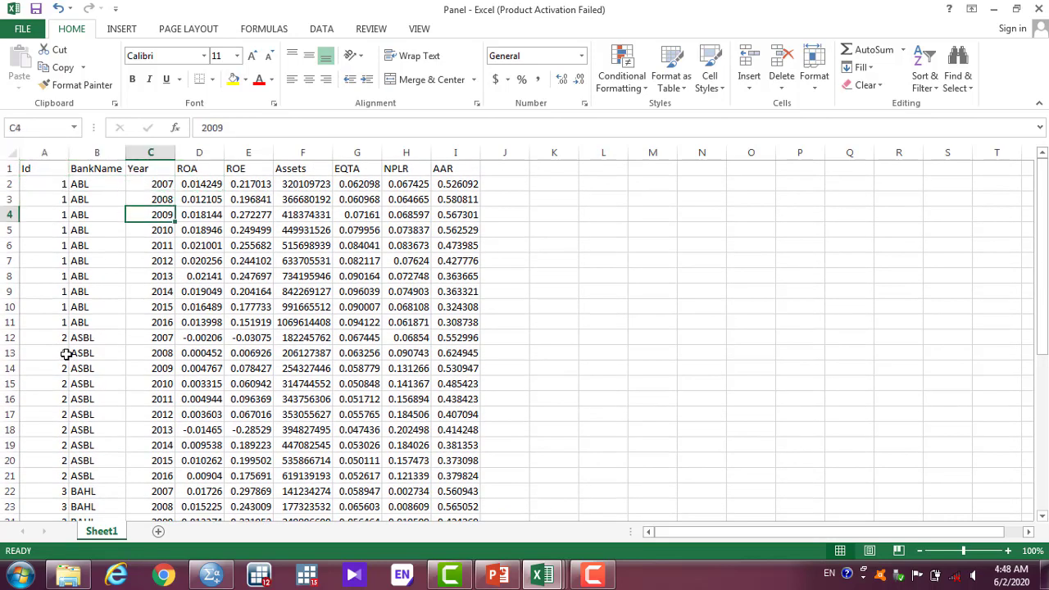
{"action": "key", "text": "Down"}
{"action": "key", "text": "Up"}
{"action": "key", "text": "Up"}
{"action": "key", "text": "Up"}
{"action": "key", "text": "Up"}
{"action": "key", "text": "Down"}
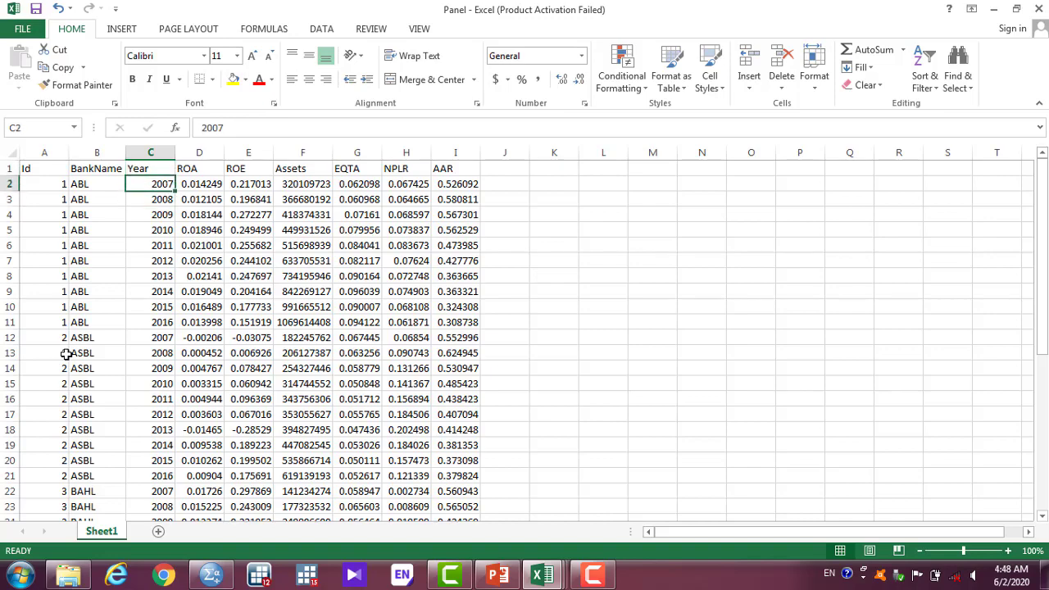
{"action": "key", "text": "ctrl+Down"}
{"action": "key", "text": "ctrl+Up"}
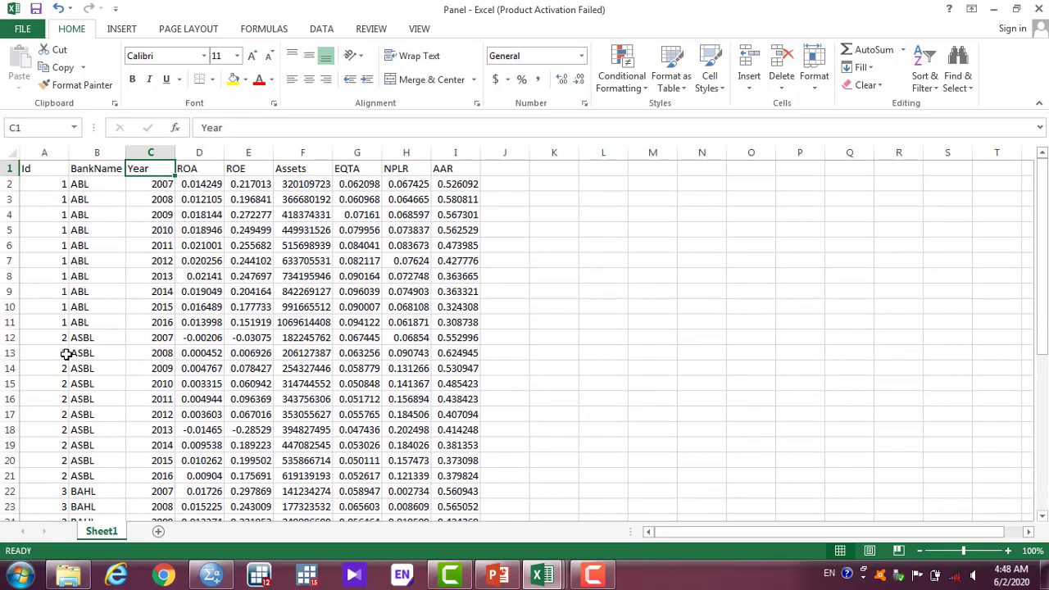
Step: Highlight the first bank's years 2007 to 2016 in C2:C11 and move to the second bank's first year in C12
{"action": "key", "text": "Down"}
{"action": "key", "text": "shift+Down"}
{"action": "key", "text": "shift+Down"}
{"action": "key", "text": "shift+Down"}
{"action": "key", "text": "shift+Down"}
{"action": "key", "text": "shift+Down"}
{"action": "key", "text": "shift+Down"}
{"action": "key", "text": "shift+Down"}
{"action": "key", "text": "shift+Down"}
{"action": "key", "text": "shift+Down"}
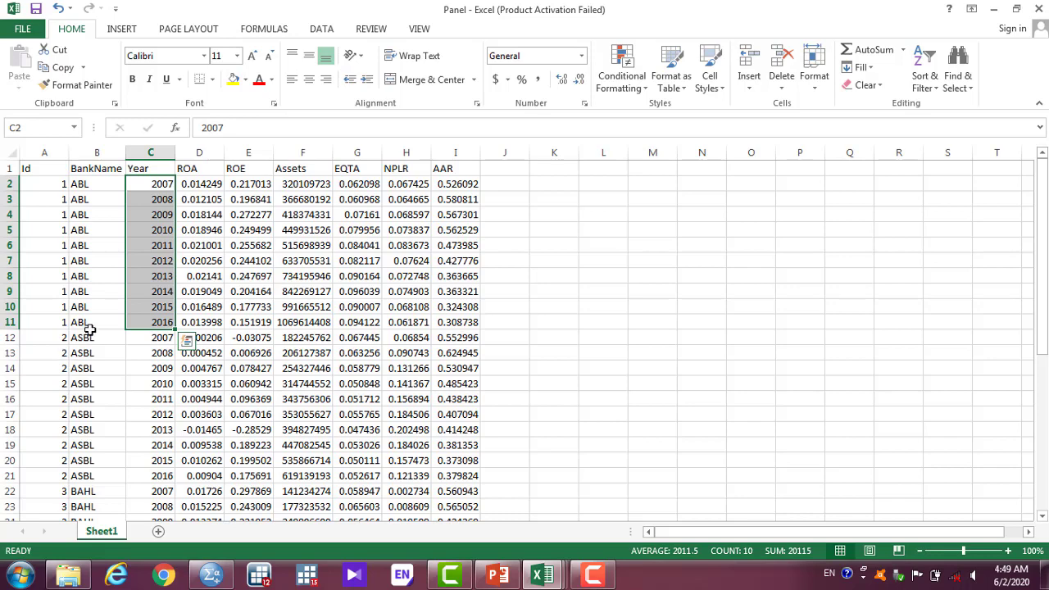
{"action": "left_click", "coordinate": [150, 337]}
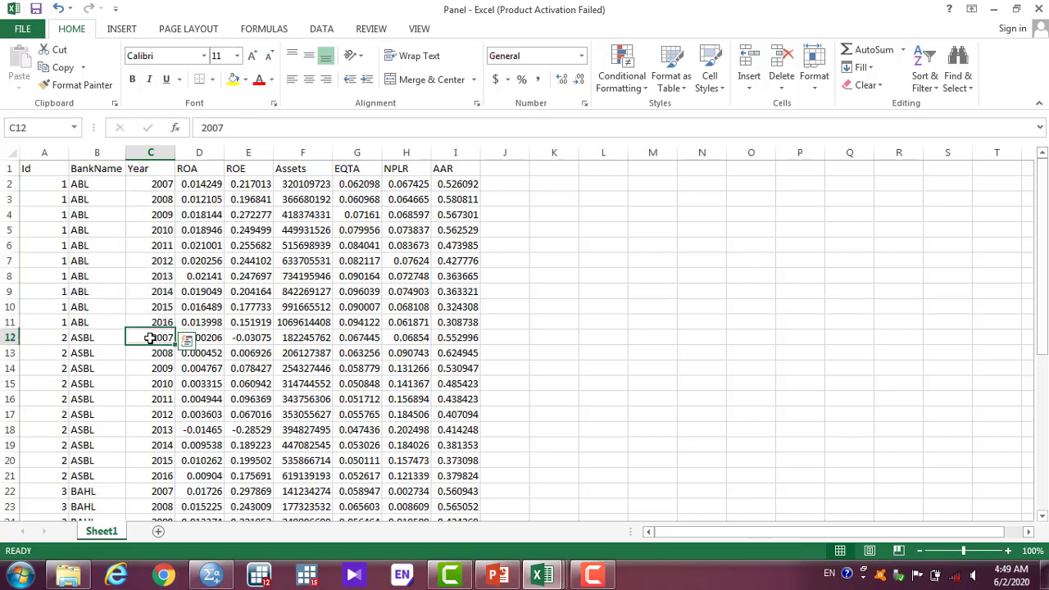
Step: Highlight the second bank's years 2007 to 2016 in C12:C21 of the Panel sheet
{"action": "key", "text": "shift+Down"}
{"action": "key", "text": "shift+Down"}
{"action": "key", "text": "shift+Down"}
{"action": "key", "text": "shift+Down"}
{"action": "key", "text": "shift+Down"}
{"action": "key", "text": "shift+Down"}
{"action": "key", "text": "shift+Down"}
{"action": "key", "text": "shift+Down"}
{"action": "key", "text": "shift+Down"}
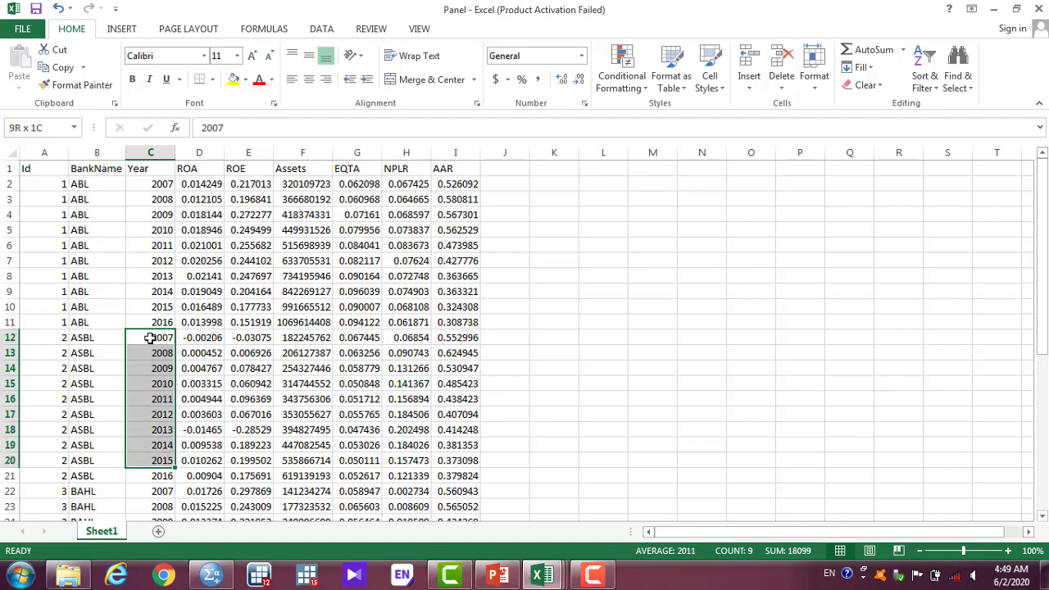
Step: Highlight the third bank's years 2007 to 2016 in C22:C31
{"action": "left_click", "coordinate": [158, 496]}
{"action": "key", "text": "shift+Down"}
{"action": "key", "text": "shift+Down"}
{"action": "key", "text": "shift+Down"}
{"action": "key", "text": "shift+Down"}
{"action": "key", "text": "shift+Down"}
{"action": "key", "text": "shift+Down"}
{"action": "key", "text": "shift+Down"}
{"action": "key", "text": "shift+Down"}
{"action": "key", "text": "shift+Down"}
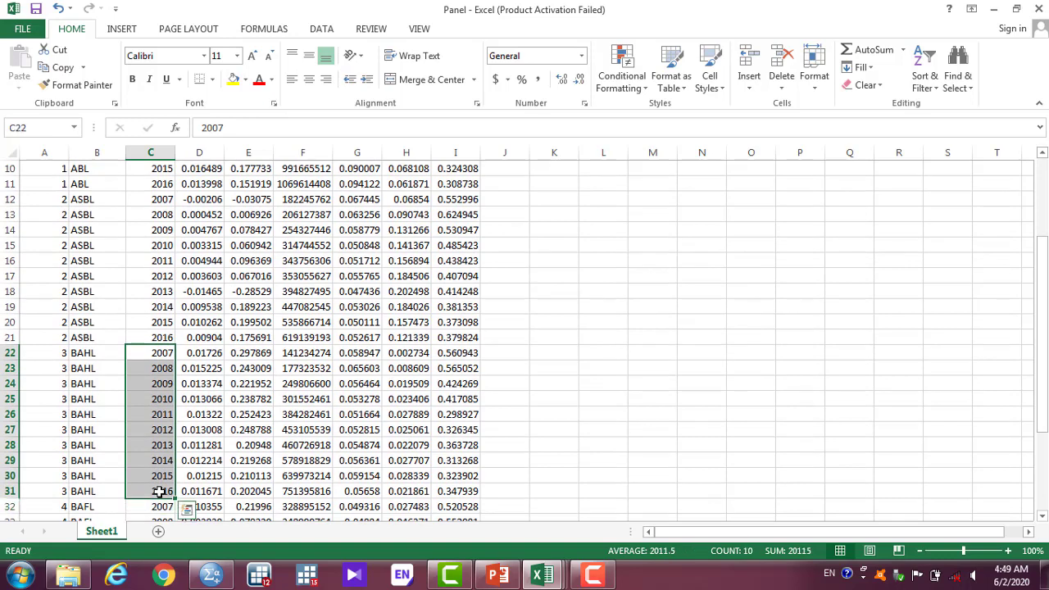
Step: Highlight the fourth bank's years from the last record upward, covering C41 to C32
{"action": "key", "text": "ctrl+Down"}
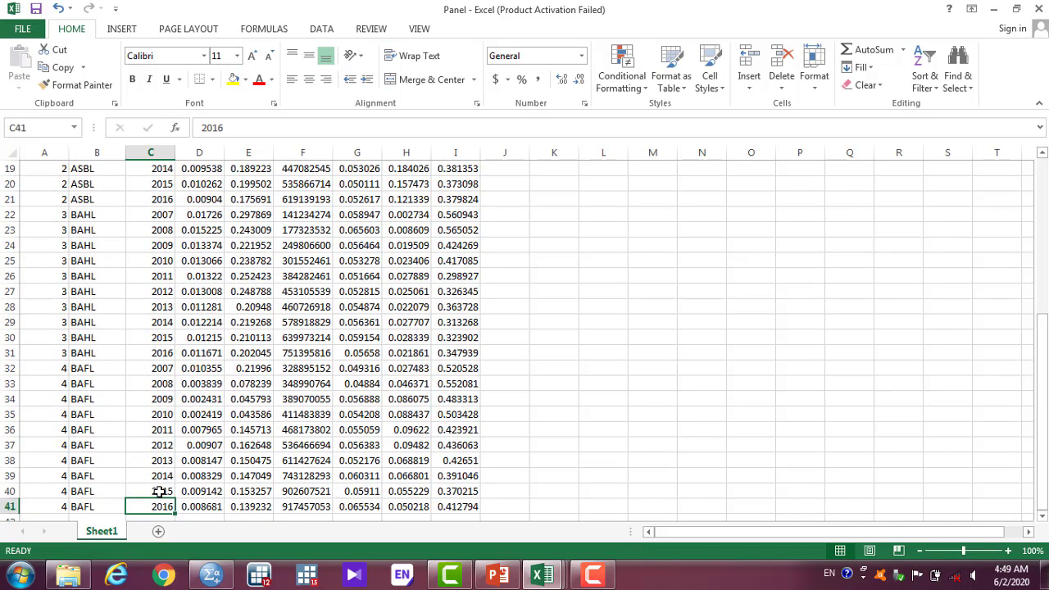
{"action": "key", "text": "shift+Up"}
{"action": "key", "text": "shift+Up"}
{"action": "key", "text": "shift+Up"}
{"action": "key", "text": "shift+Up"}
{"action": "key", "text": "shift+Up"}
{"action": "key", "text": "shift+Up"}
{"action": "key", "text": "shift+Up"}
{"action": "key", "text": "shift+Up"}
{"action": "key", "text": "shift+Up"}
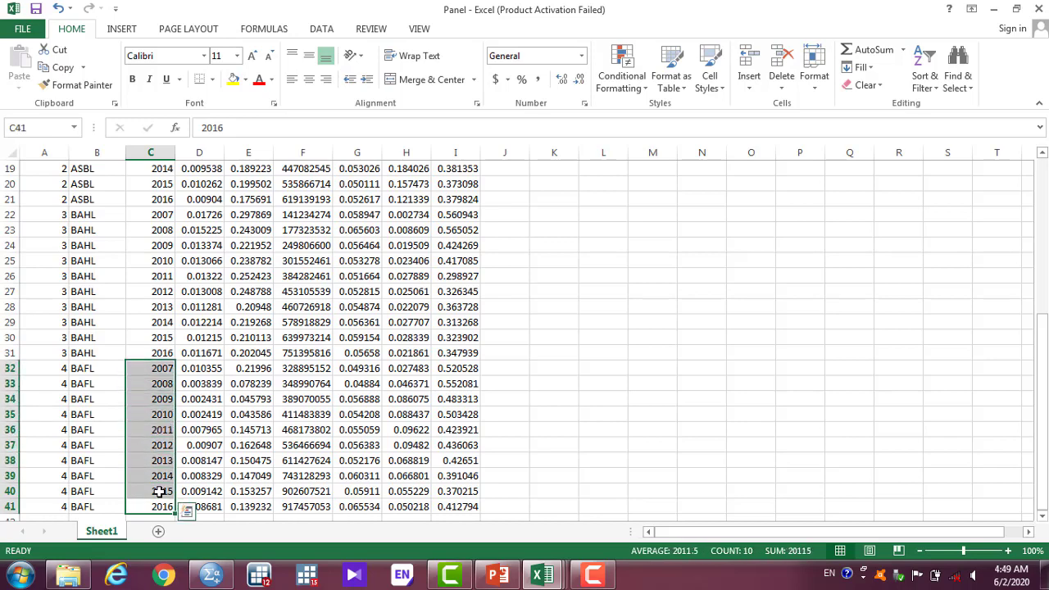
Step: Return to the Year header in C1 and go through the variable headers from ROA across to AAR
{"action": "key", "text": "ctrl+Up"}
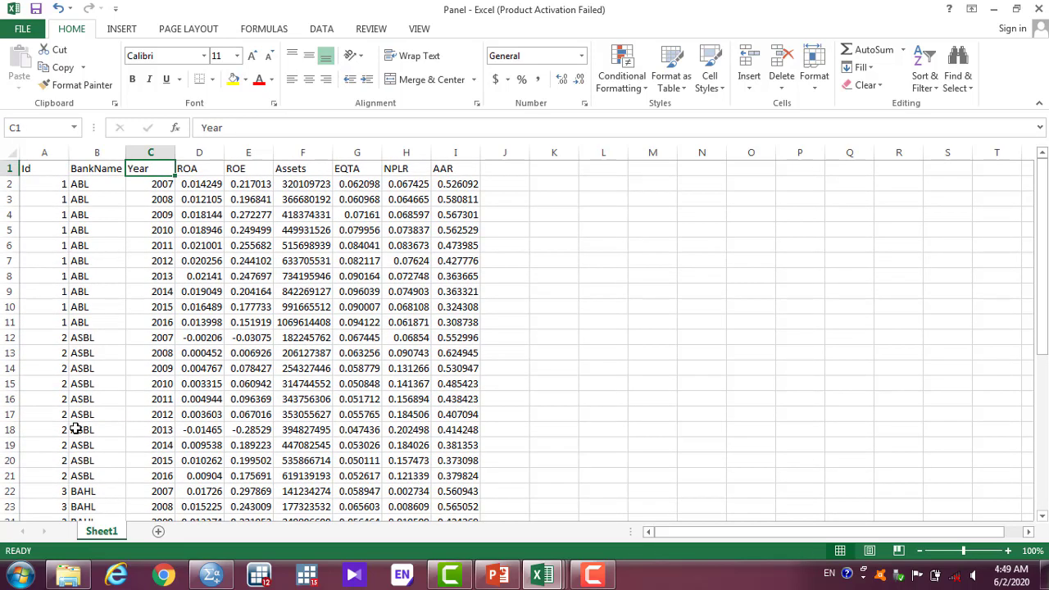
{"action": "key", "text": "Right"}
{"action": "key", "text": "Right"}
{"action": "key", "text": "Right"}
{"action": "key", "text": "Right"}
{"action": "key", "text": "Right"}
{"action": "key", "text": "Right"}
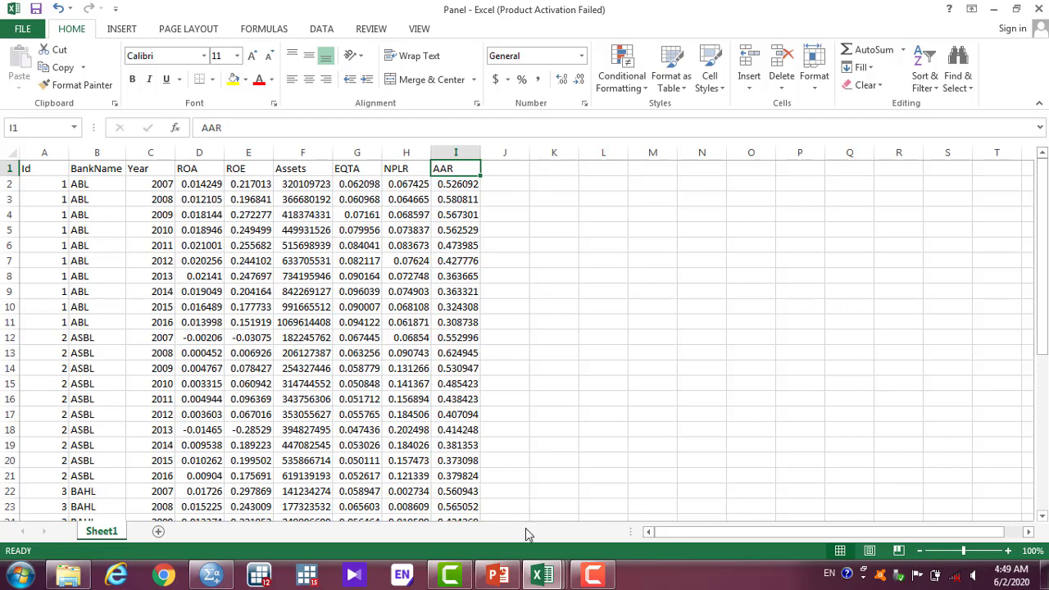
Step: Switch from the Panel workbook to the Time Series workbook
{"action": "mouse_move", "coordinate": [541, 575]}
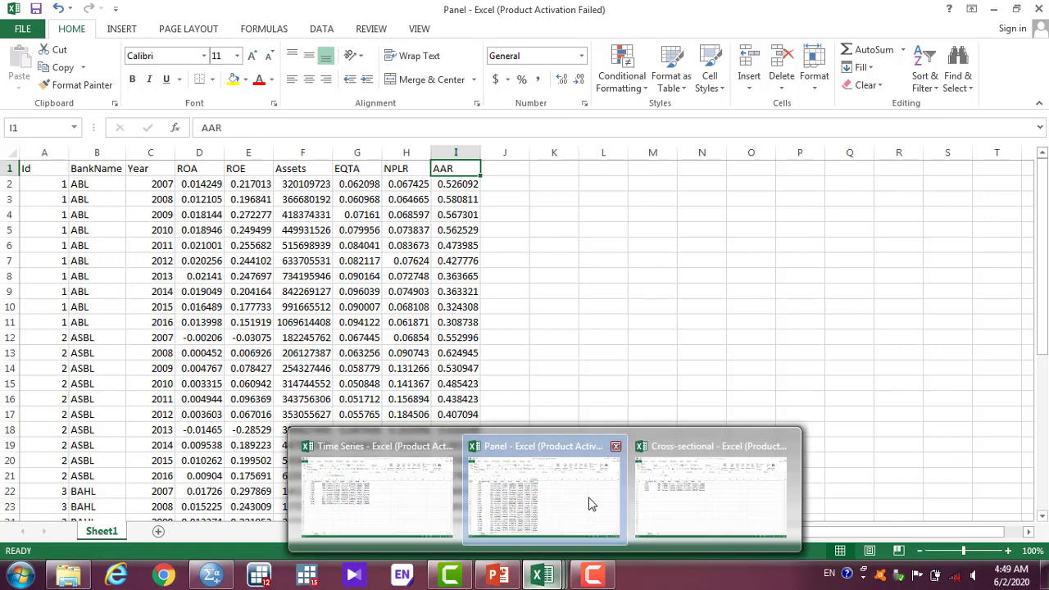
{"action": "mouse_move", "coordinate": [665, 522]}
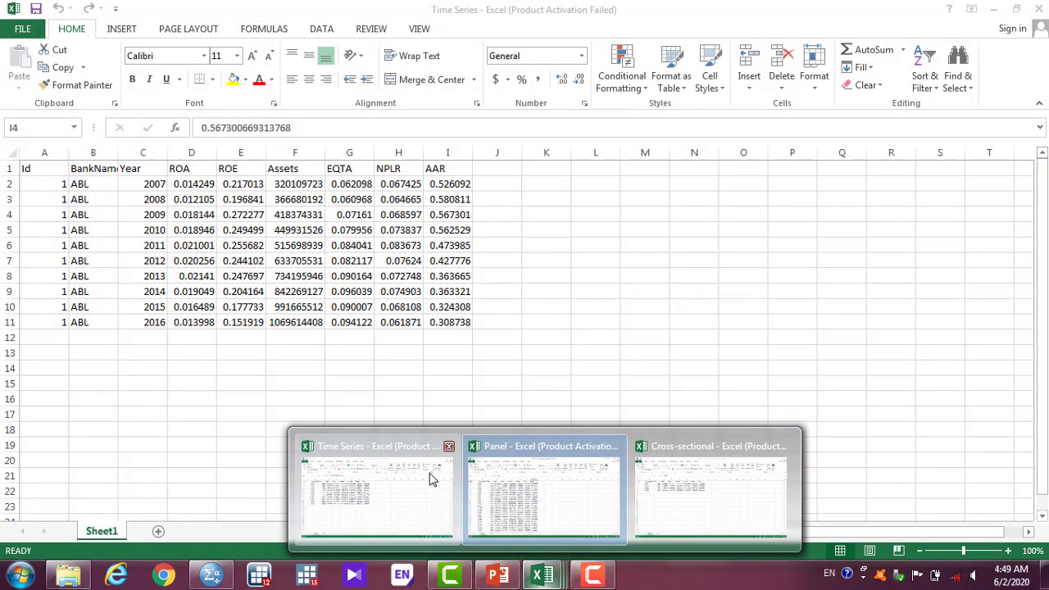
{"action": "left_click", "coordinate": [431, 477]}
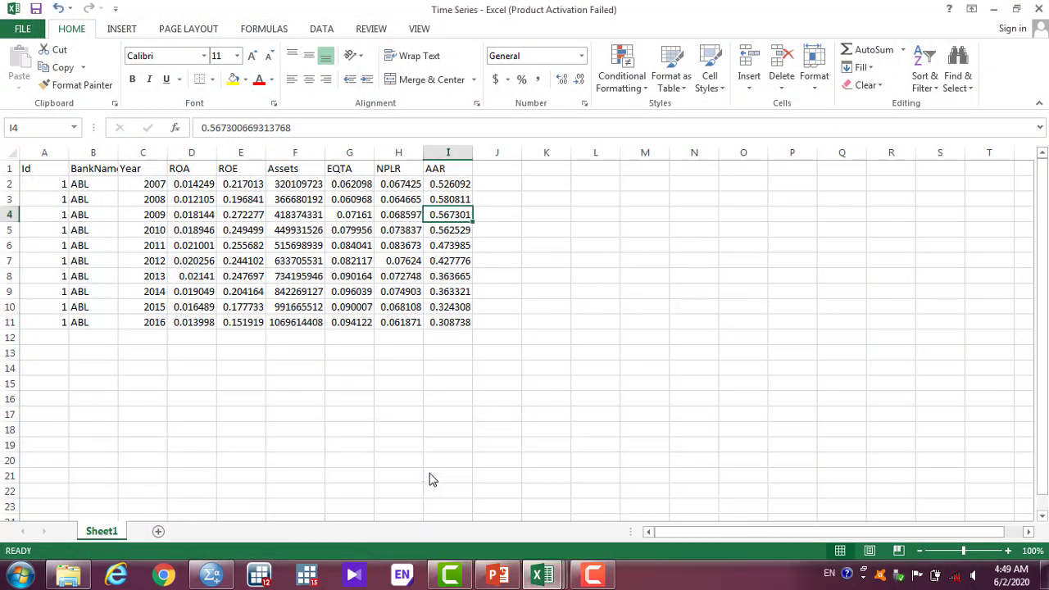
Step: Switch to the untitled SPSS dataset and select the first empty variable name cell
{"action": "mouse_move", "coordinate": [211, 576]}
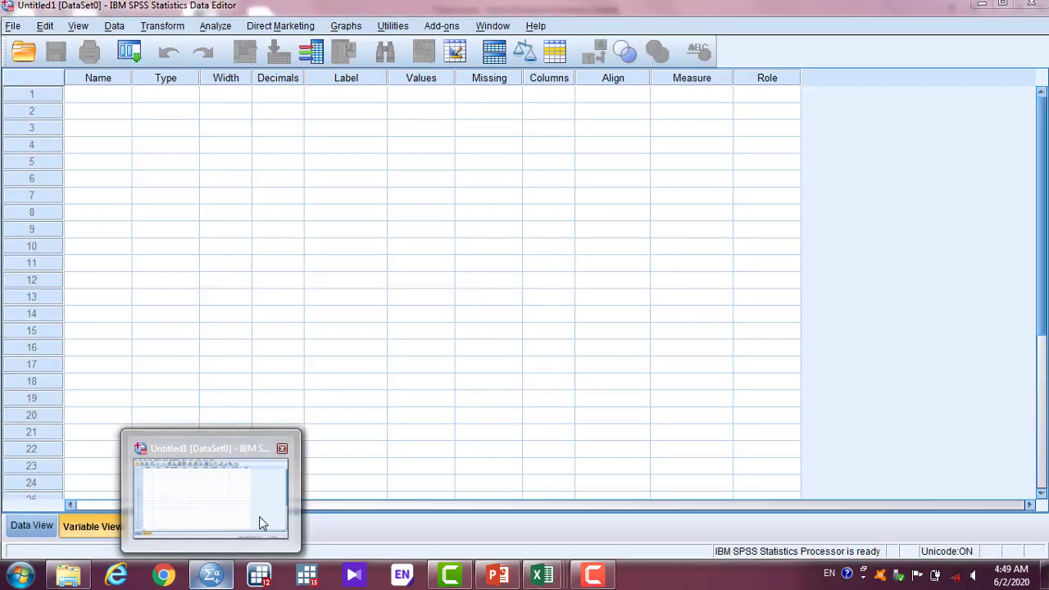
{"action": "left_click", "coordinate": [257, 524]}
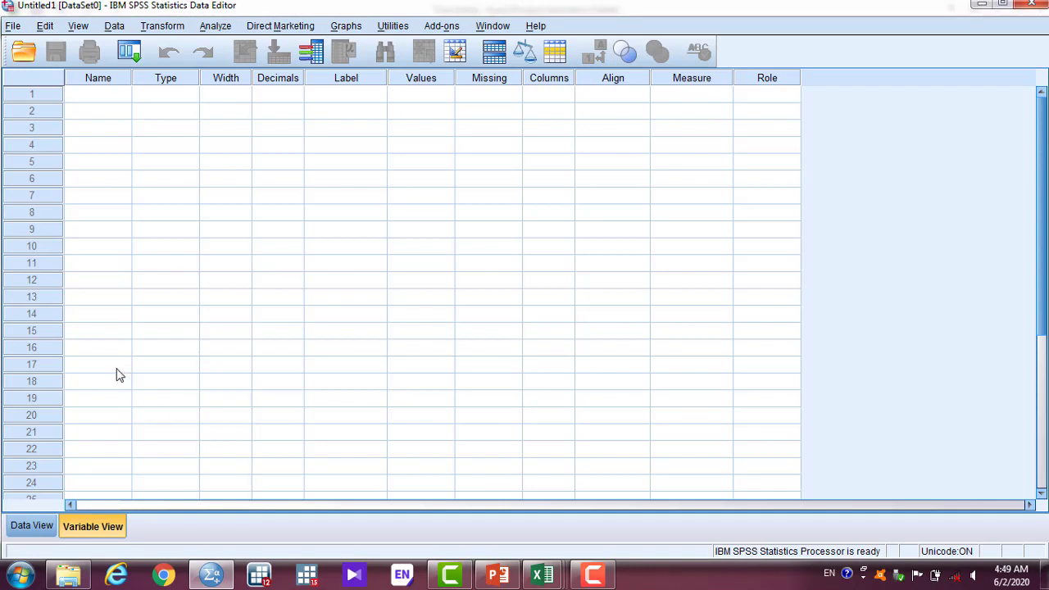
{"action": "left_click", "coordinate": [116, 101]}
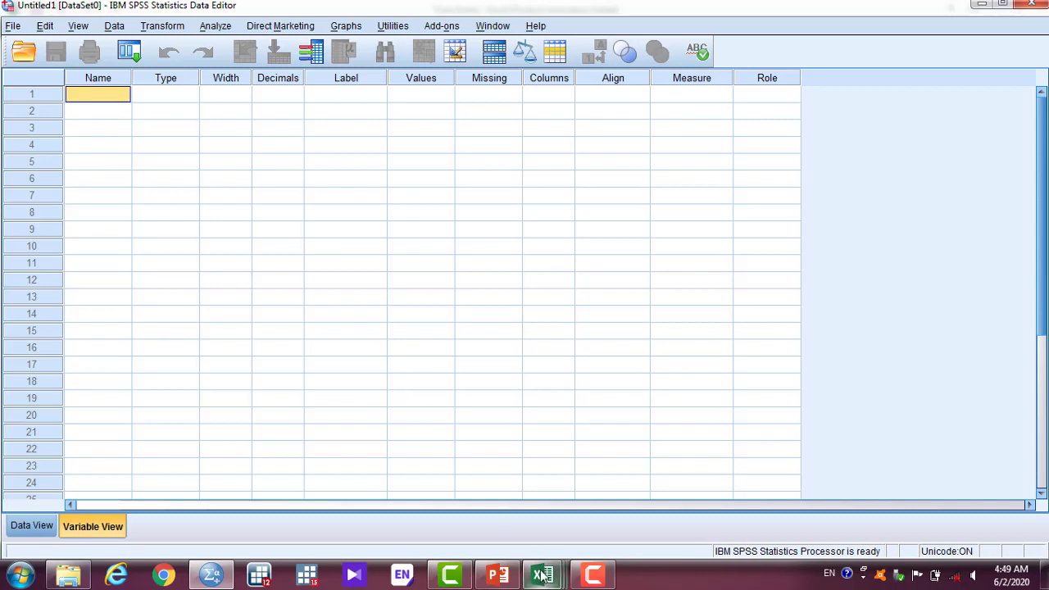
Step: Go back to the Time Series workbook in Excel and check the BankName and Id columns
{"action": "mouse_move", "coordinate": [540, 576]}
{"action": "left_click", "coordinate": [361, 490]}
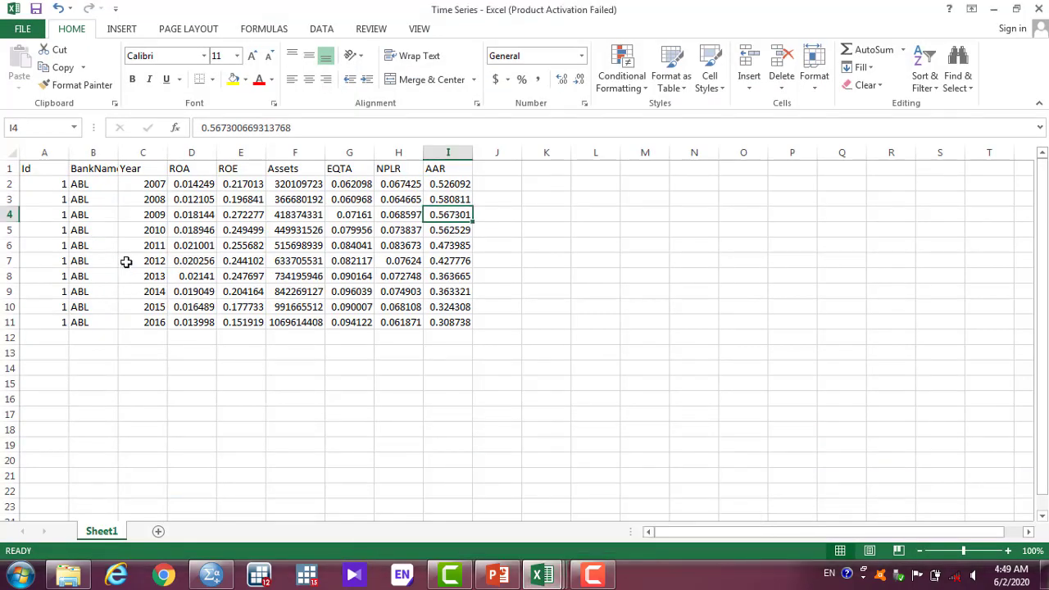
{"action": "left_click", "coordinate": [88, 193]}
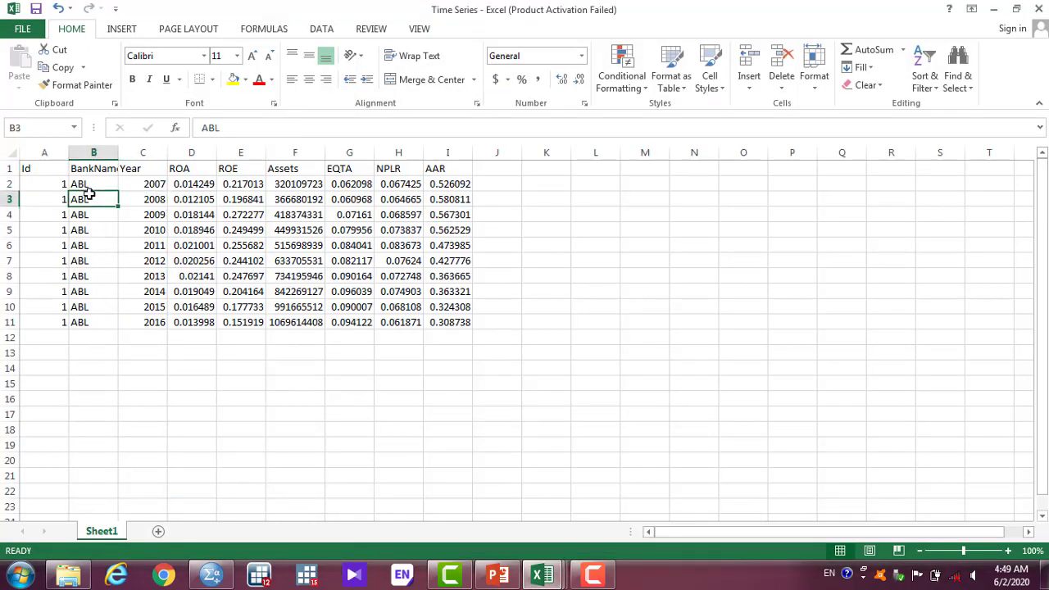
{"action": "left_click", "coordinate": [61, 189]}
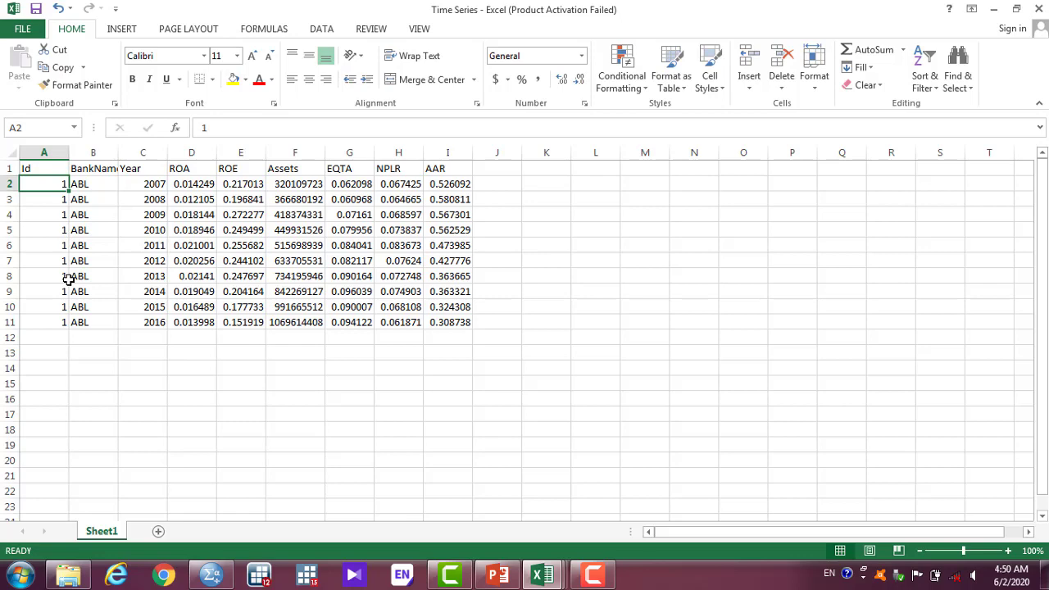
Step: Switch to SPSS and define the first two variables as id and bankname
{"action": "key", "text": "alt+Tab"}
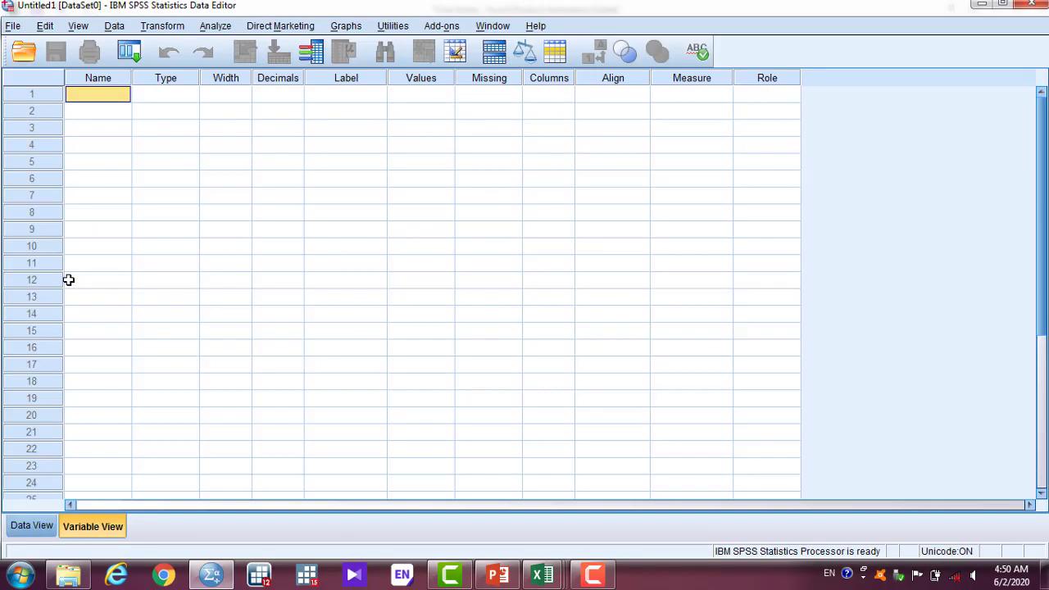
{"action": "type", "text": "id"}
{"action": "key", "text": "Return"}
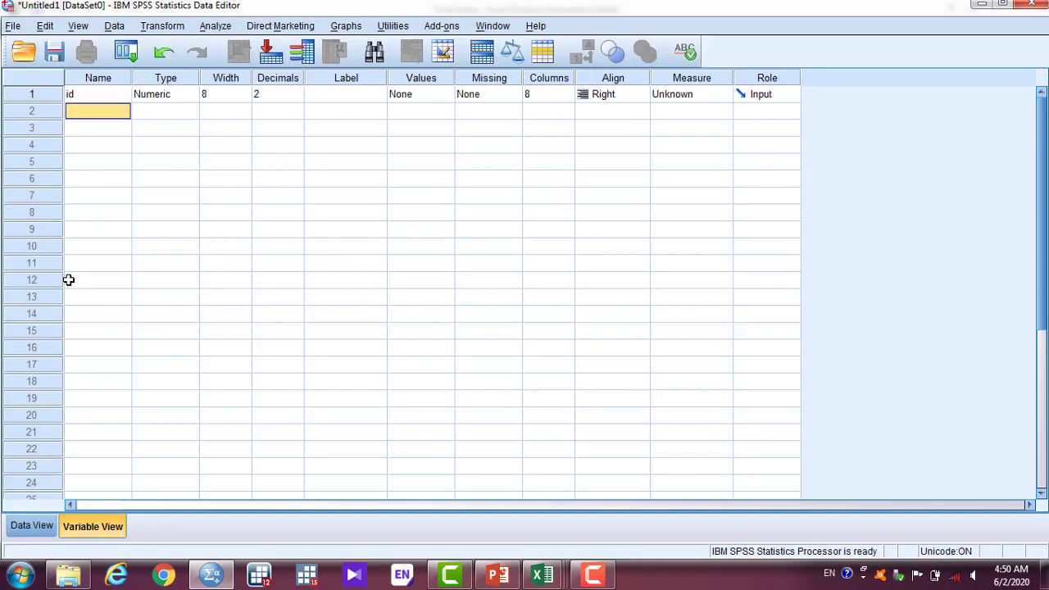
{"action": "type", "text": "bankname"}
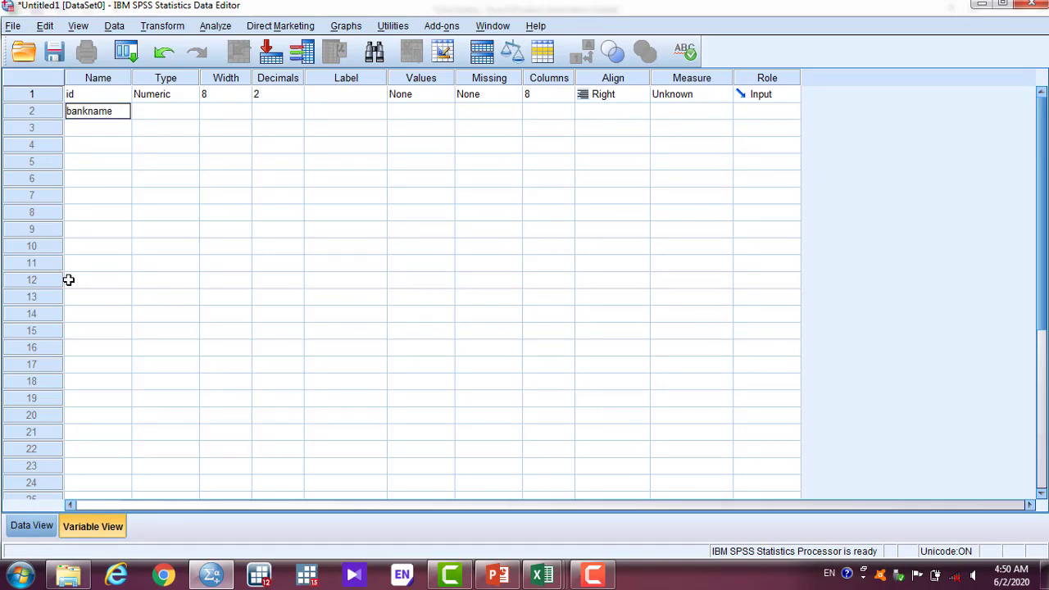
{"action": "key", "text": "Return"}
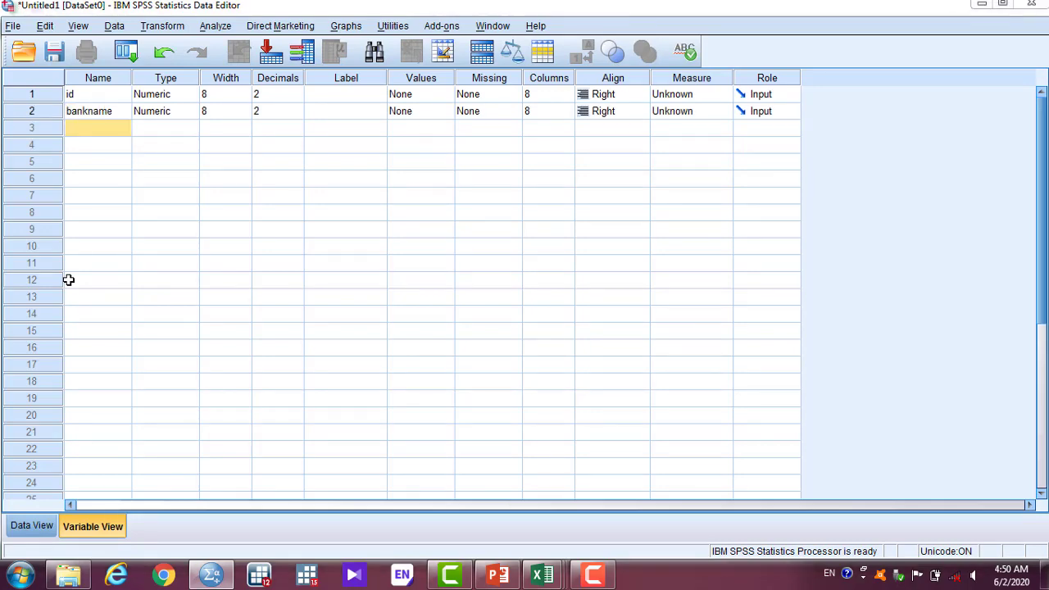
Step: Check the Excel headers and add the variables roa and roe in SPSS
{"action": "key", "text": "alt+Tab"}
{"action": "key", "text": "alt+Tab"}
{"action": "type", "text": "ro"}
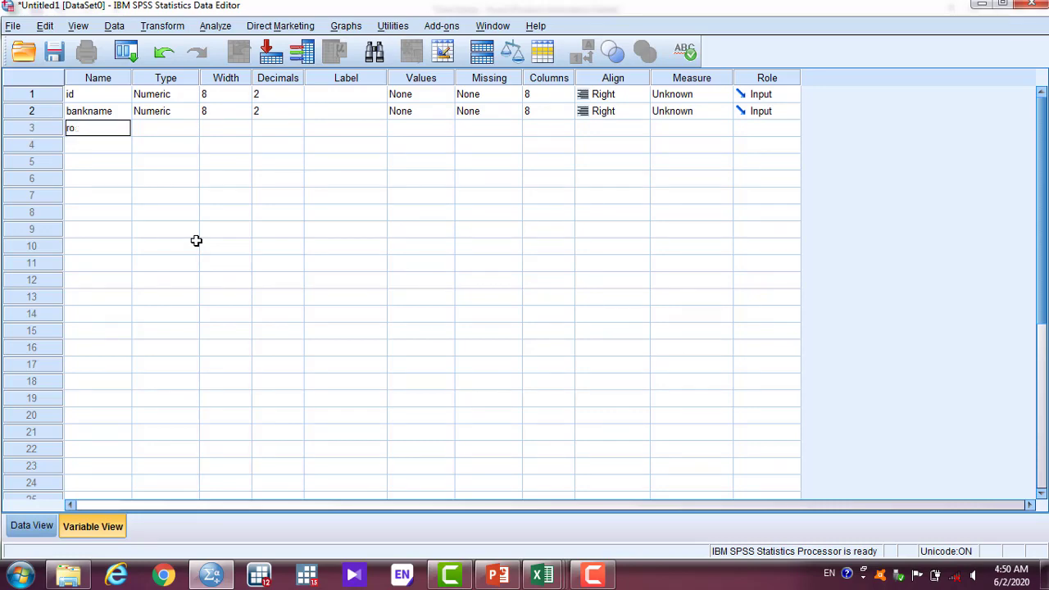
{"action": "type", "text": "a"}
{"action": "key", "text": "Return"}
{"action": "type", "text": "roe"}
{"action": "key", "text": "Return"}
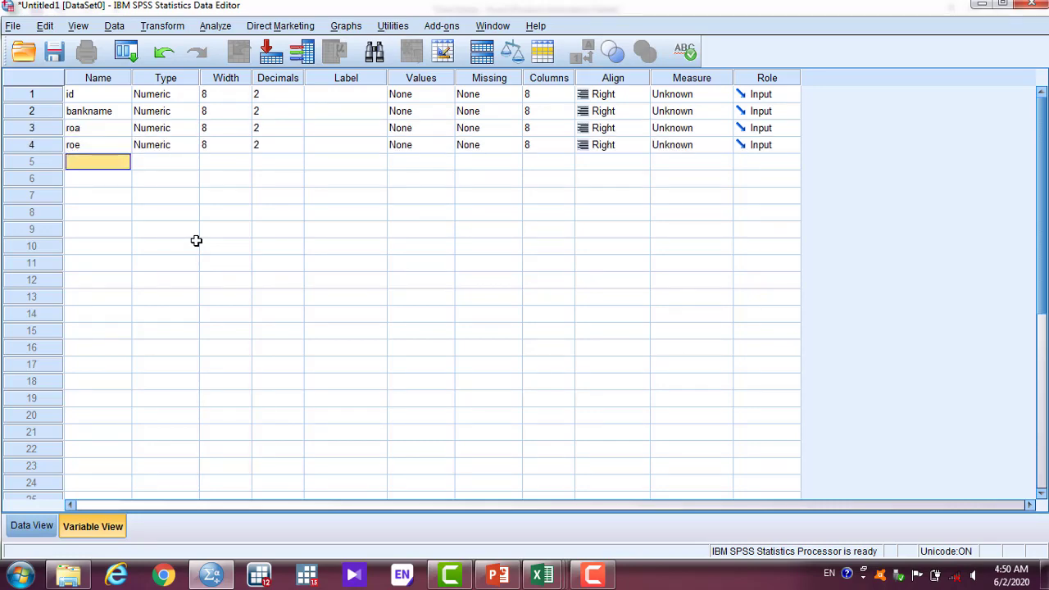
Step: Consult the Excel headers again and add the variables assets and eqta in SPSS
{"action": "key", "text": "alt+Tab"}
{"action": "left_click", "coordinate": [94, 183]}
{"action": "key", "text": "alt+Tab"}
{"action": "type", "text": "a"}
{"action": "key", "text": "Return"}
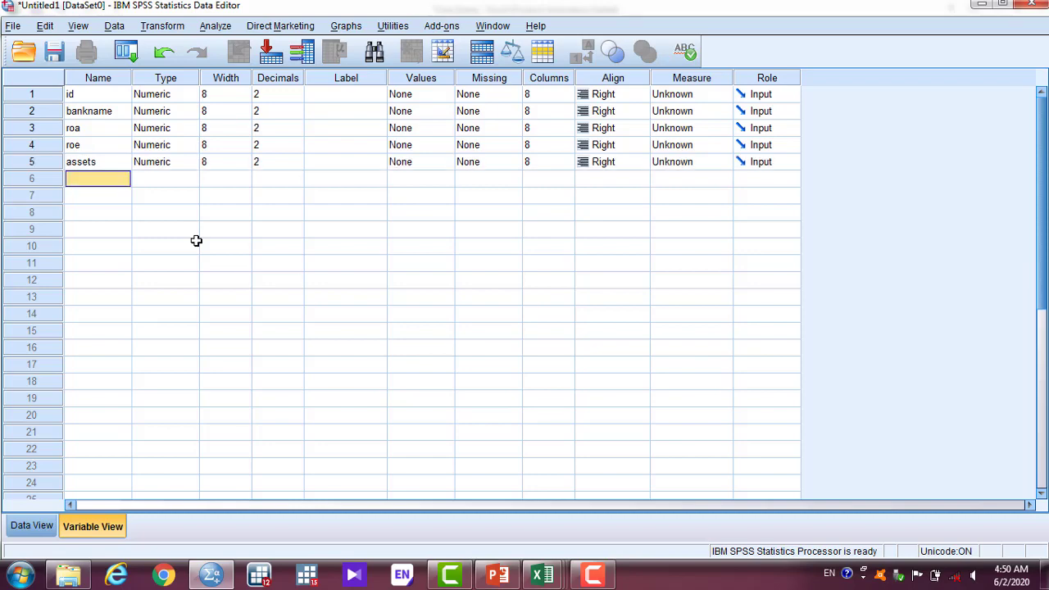
{"action": "key", "text": "alt+Tab"}
{"action": "type", "text": "eqt"}
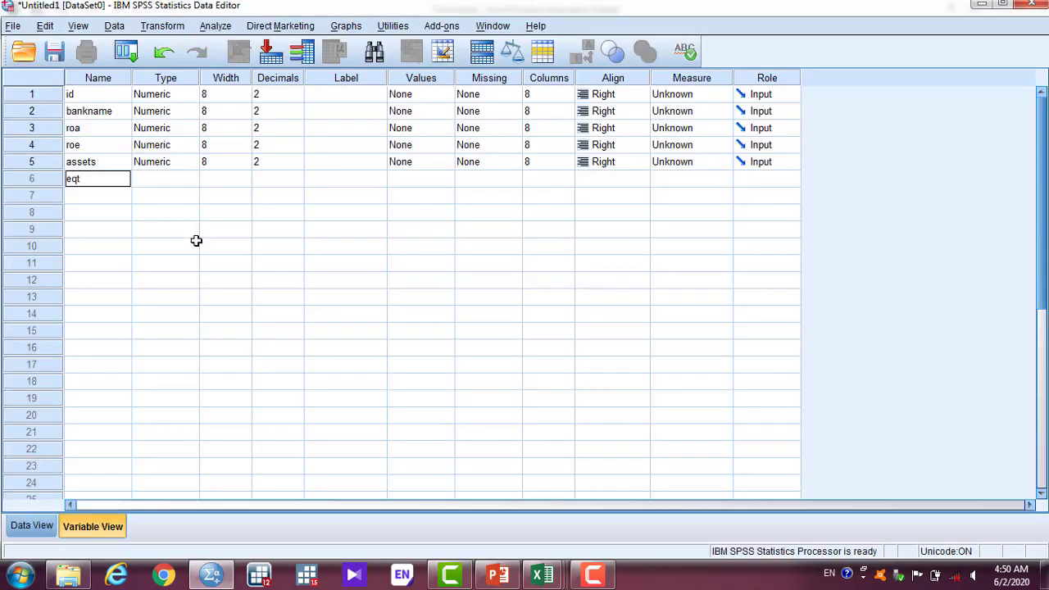
{"action": "key", "text": "Return"}
Step: Check the remaining Excel headers and add the variables nplr and aar in SPSS
{"action": "key", "text": "alt+Tab"}
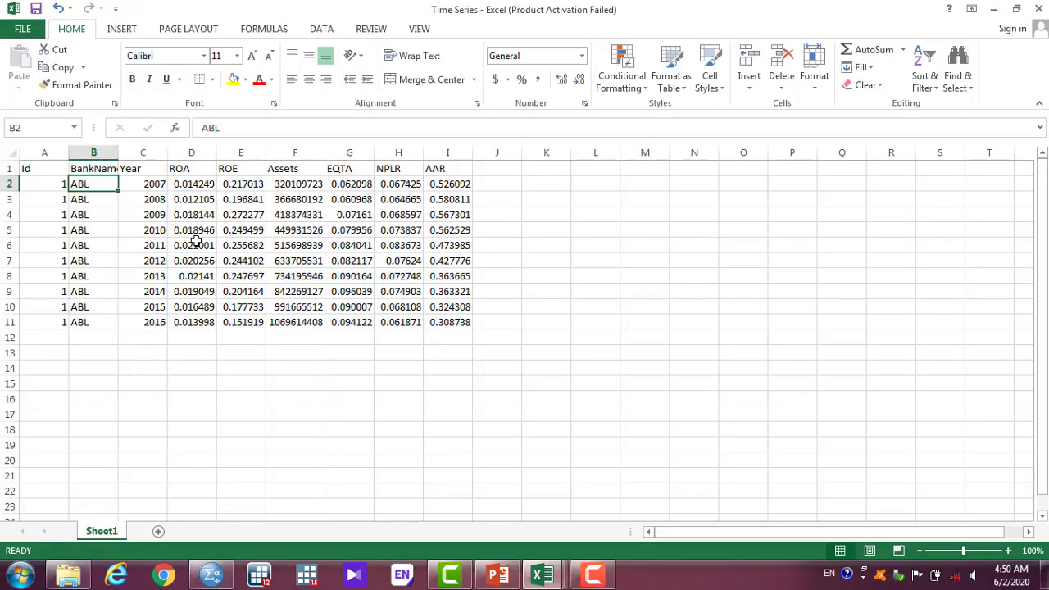
{"action": "key", "text": "alt+Tab"}
{"action": "type", "text": "nplr"}
{"action": "key", "text": "Return"}
{"action": "key", "text": "alt+Tab"}
{"action": "key", "text": "alt+Tab"}
{"action": "type", "text": "a"}
{"action": "key", "text": "Return"}
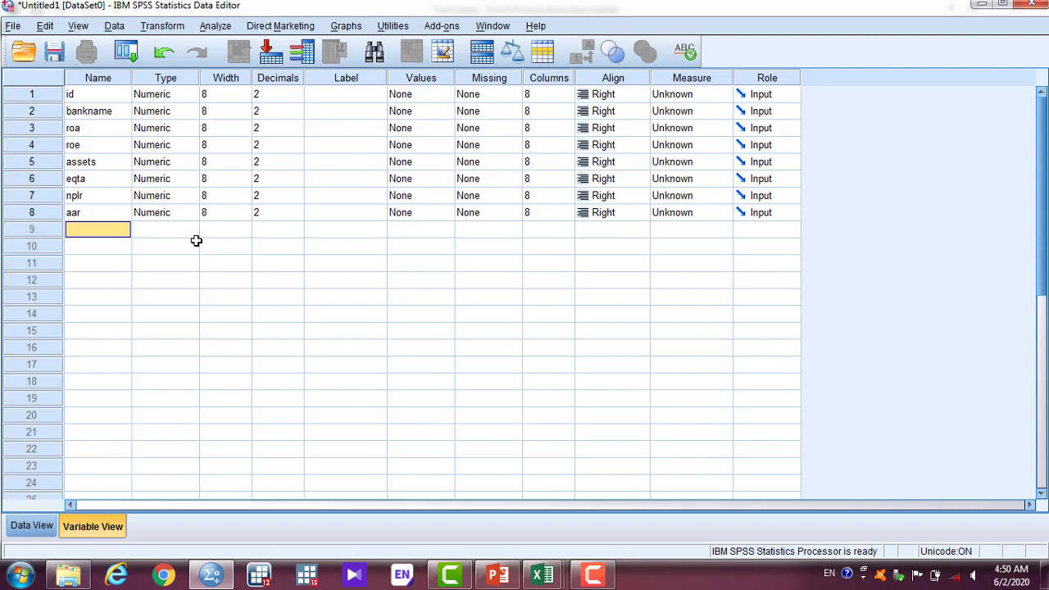
Step: Go back up to the id variable, examine the variables as columns in Data View, and return to Variable View
{"action": "key", "text": "Up"}
{"action": "key", "text": "Up"}
{"action": "key", "text": "Up"}
{"action": "key", "text": "Up"}
{"action": "key", "text": "Up"}
{"action": "key", "text": "Up"}
{"action": "key", "text": "Up"}
{"action": "key", "text": "Up"}
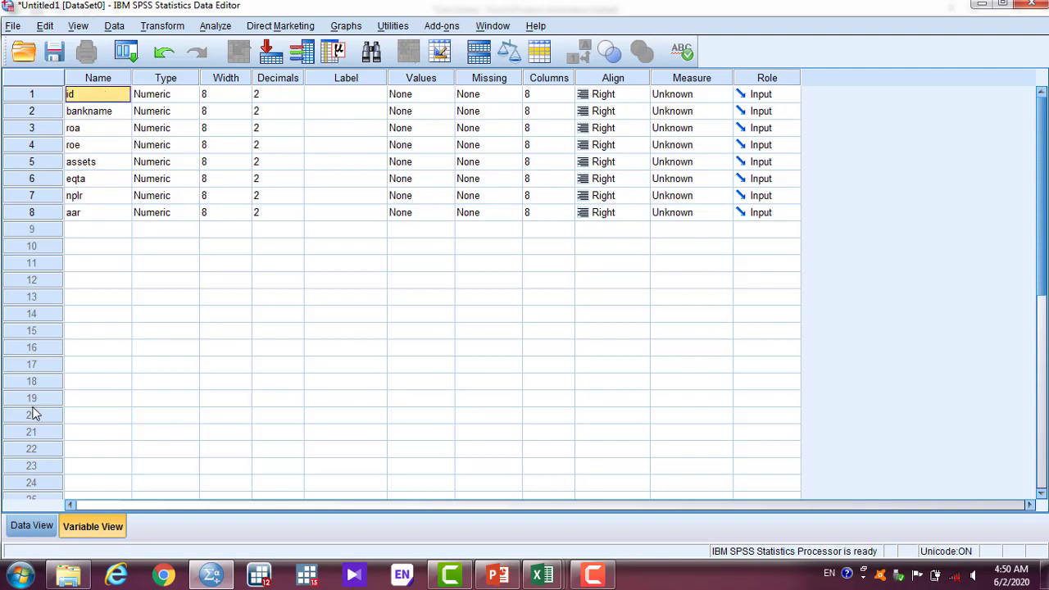
{"action": "left_click", "coordinate": [23, 528]}
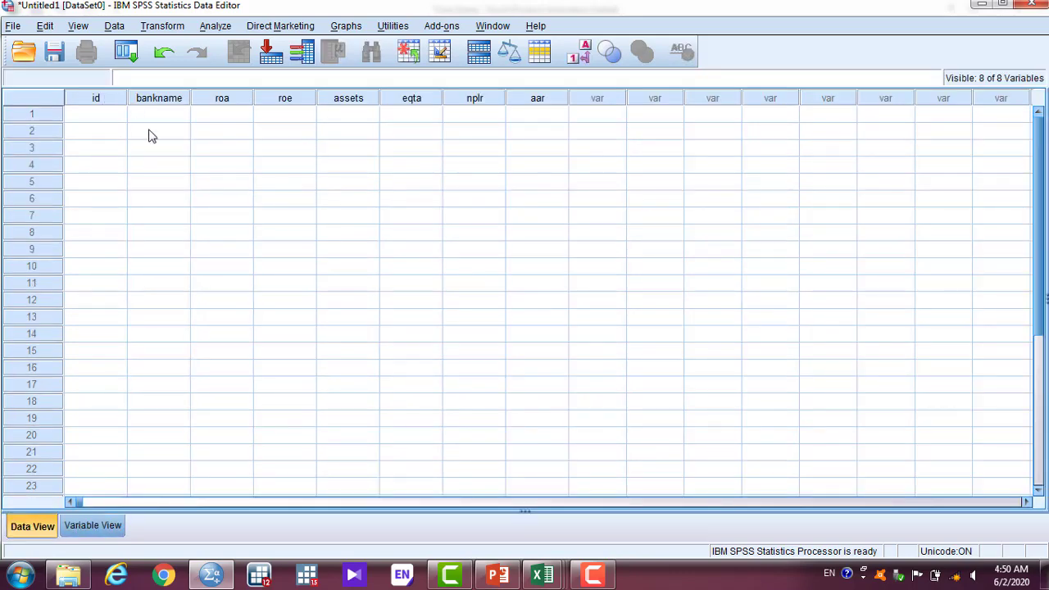
{"action": "left_click", "coordinate": [82, 530]}
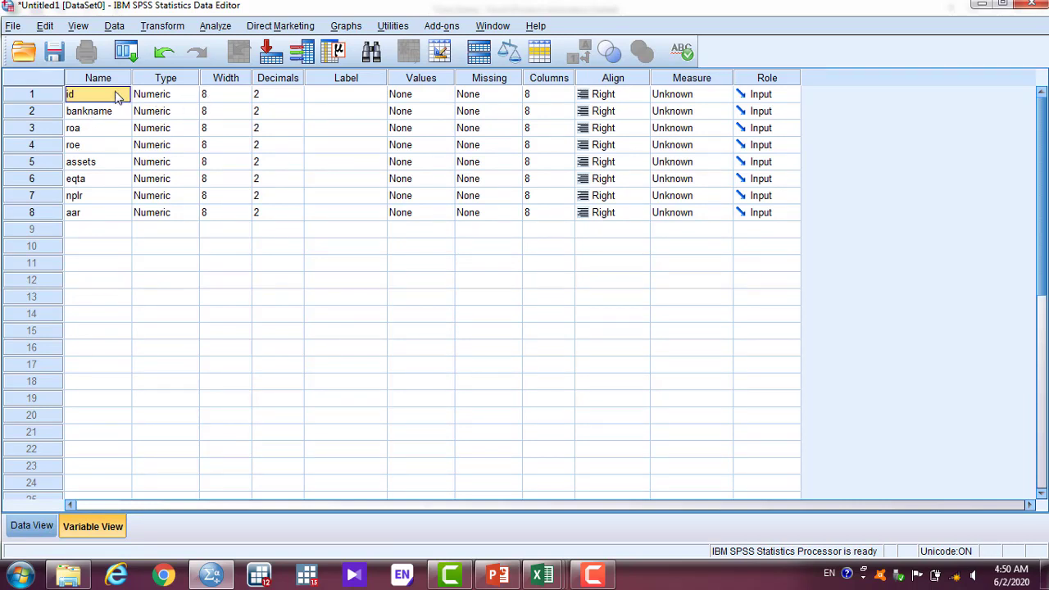
Step: Examine the Type, Width, Decimals and Label attributes of the id variable
{"action": "left_click", "coordinate": [151, 98]}
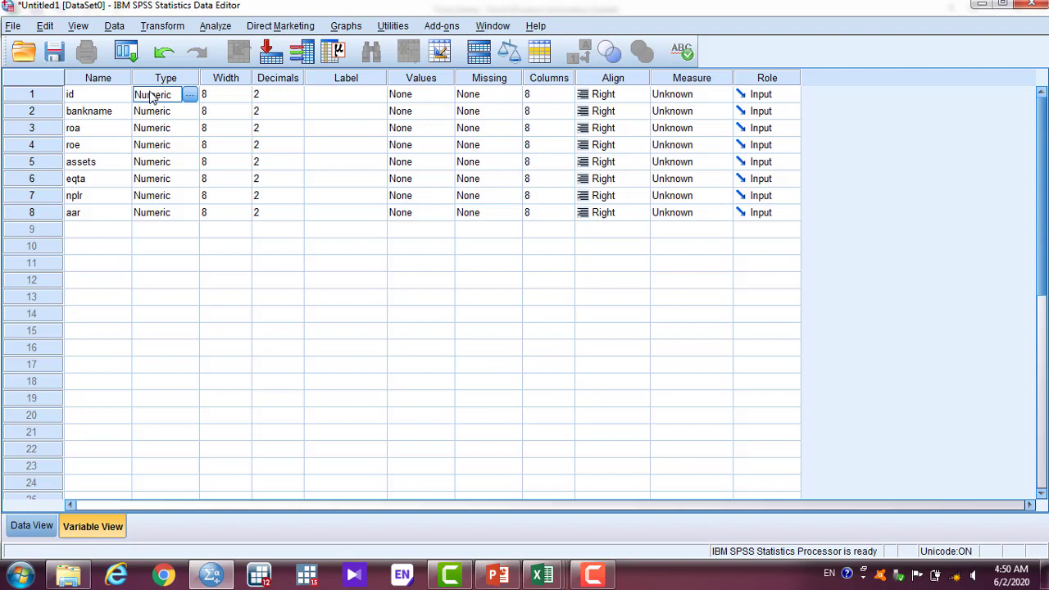
{"action": "left_click", "coordinate": [211, 95]}
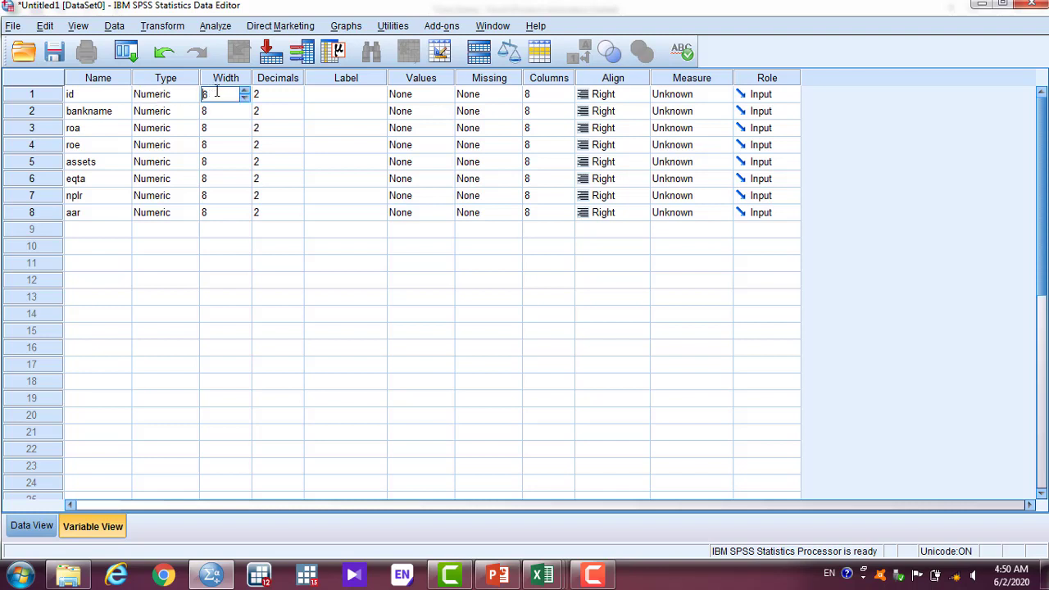
{"action": "left_click", "coordinate": [283, 95]}
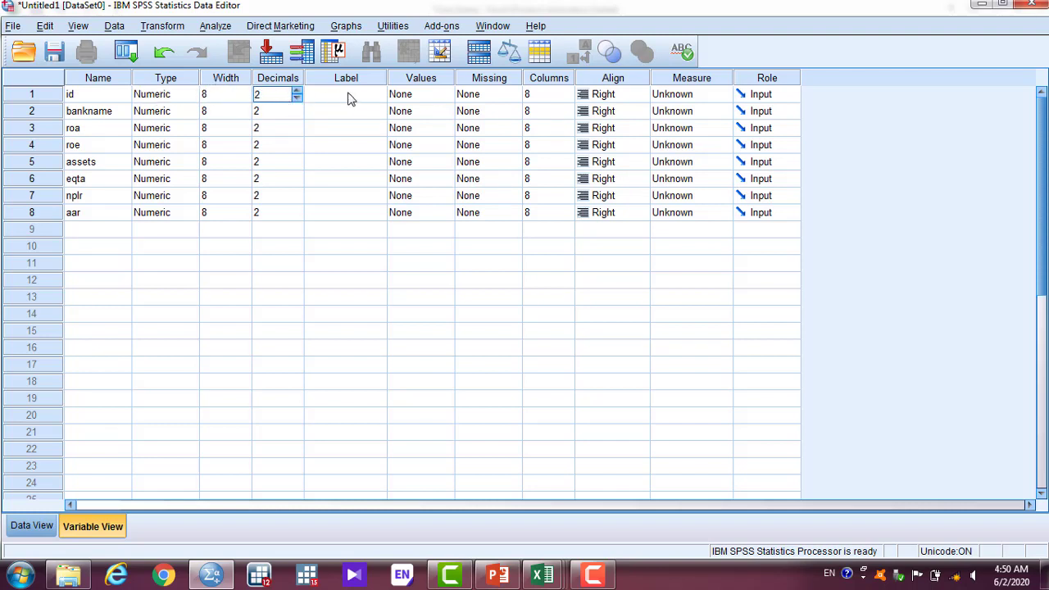
{"action": "left_click", "coordinate": [349, 97]}
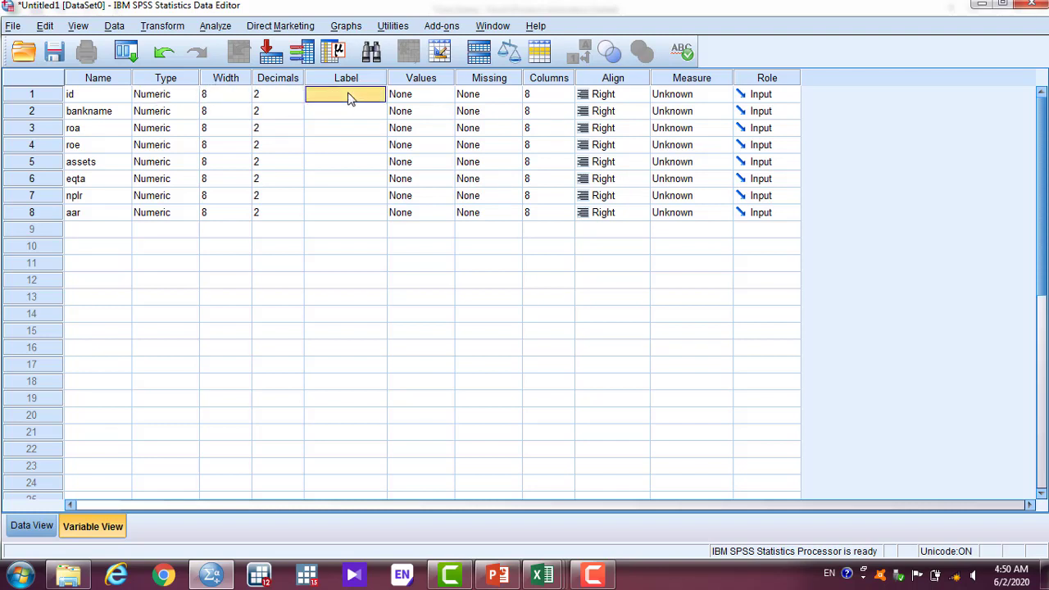
Step: Set the measurement level of the id and bankname variables to Nominal
{"action": "left_click", "coordinate": [683, 95]}
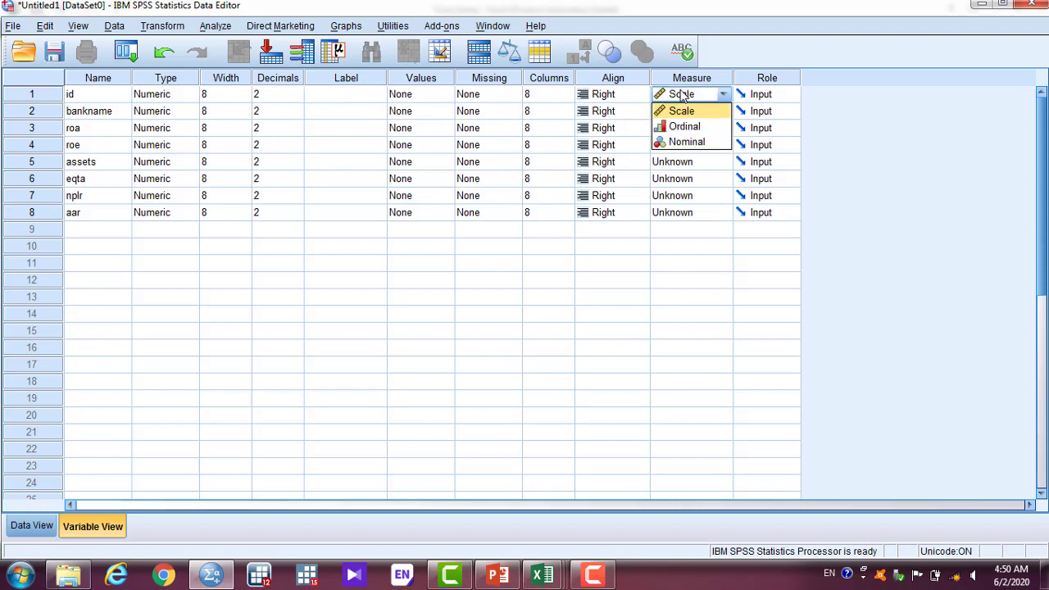
{"action": "left_click", "coordinate": [700, 140]}
{"action": "left_click", "coordinate": [702, 110]}
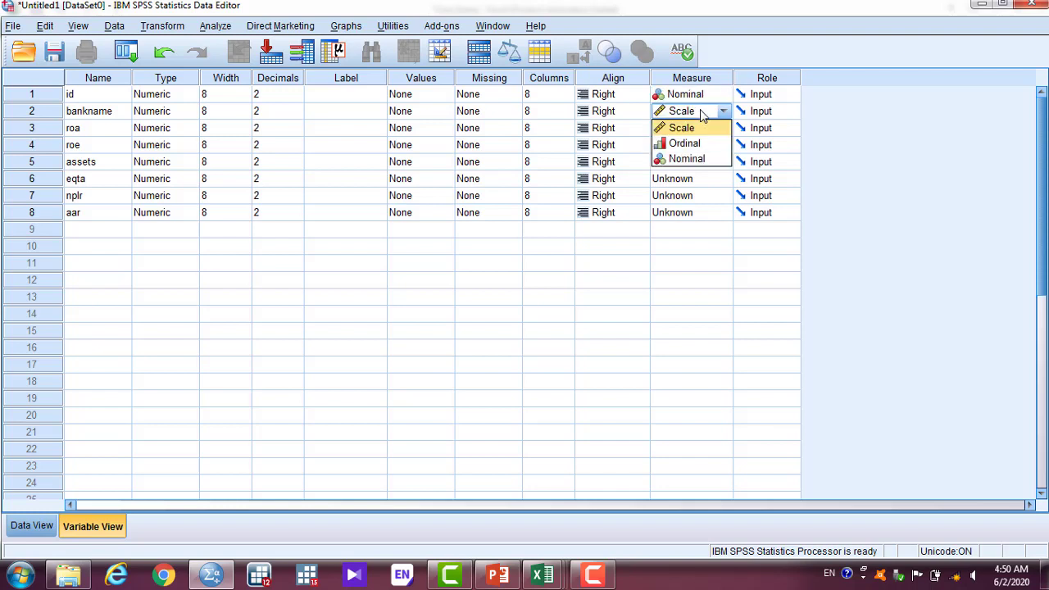
{"action": "left_click", "coordinate": [697, 158]}
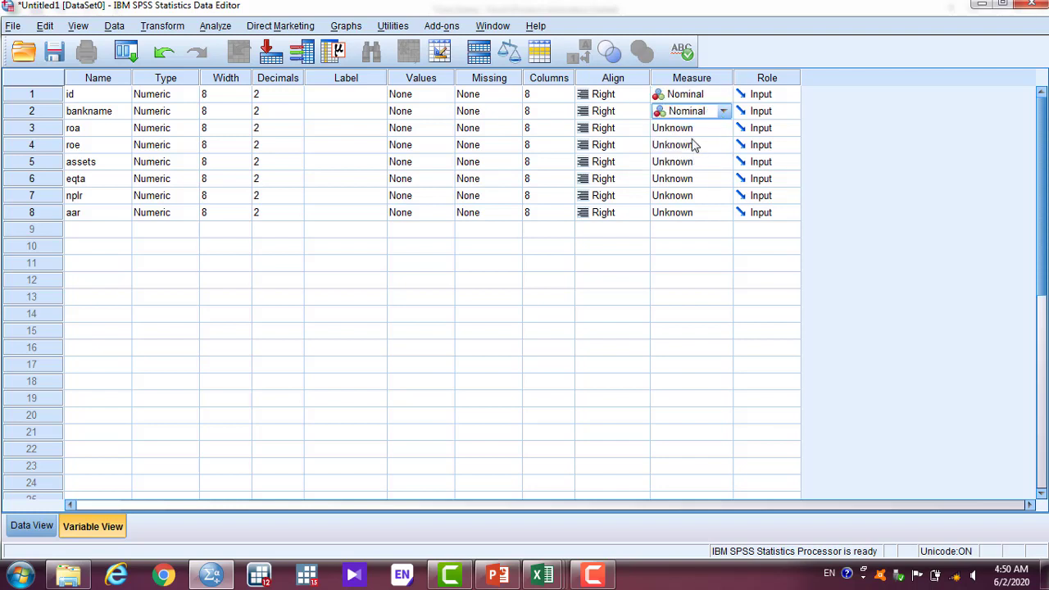
Step: Set the measurement level of the roa, roe and assets variables to Scale
{"action": "left_click", "coordinate": [691, 128]}
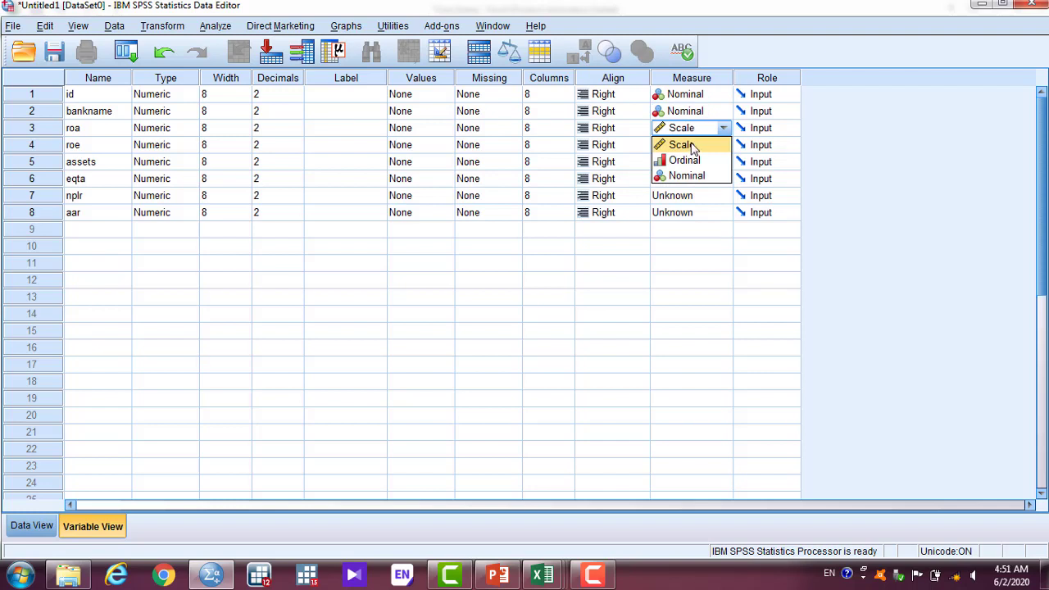
{"action": "left_click", "coordinate": [692, 146]}
{"action": "left_click", "coordinate": [693, 146]}
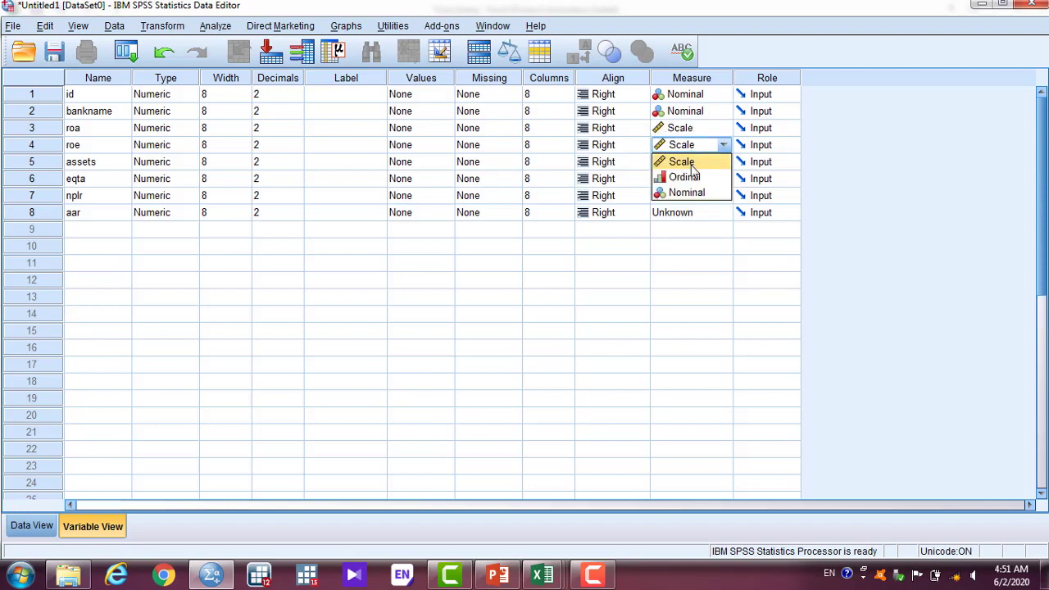
{"action": "left_click", "coordinate": [693, 168]}
{"action": "left_click", "coordinate": [693, 169]}
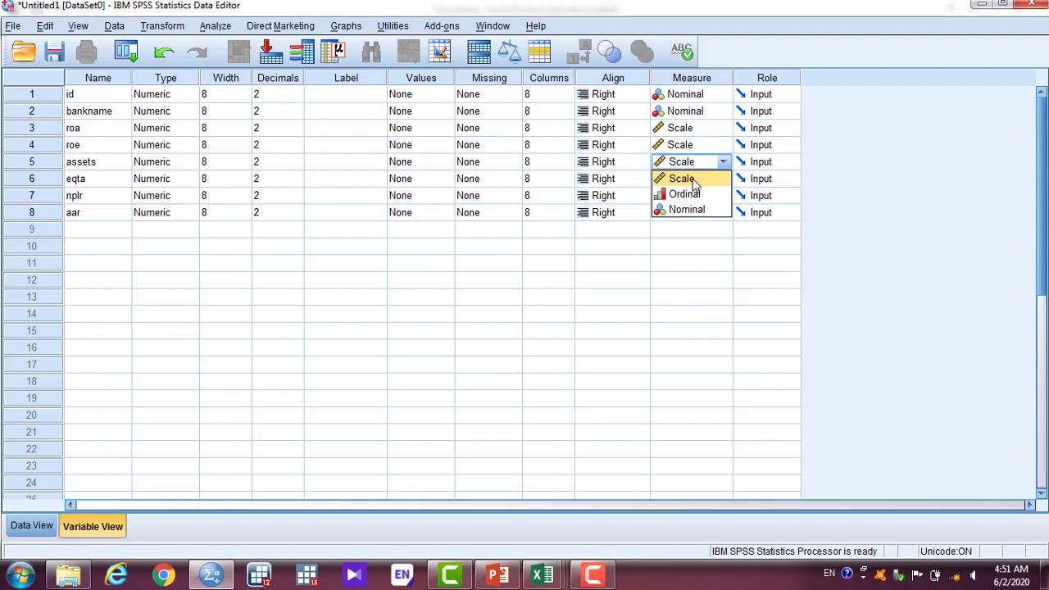
{"action": "left_click", "coordinate": [693, 179]}
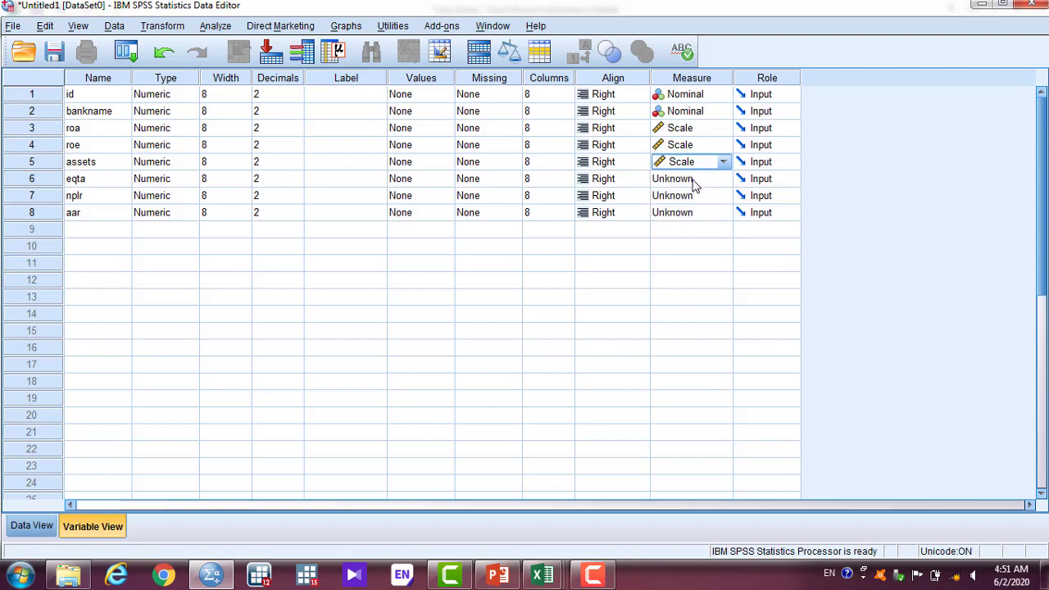
Step: Set the measurement level of the eqta, nplr and aar variables to Scale
{"action": "left_click", "coordinate": [693, 185]}
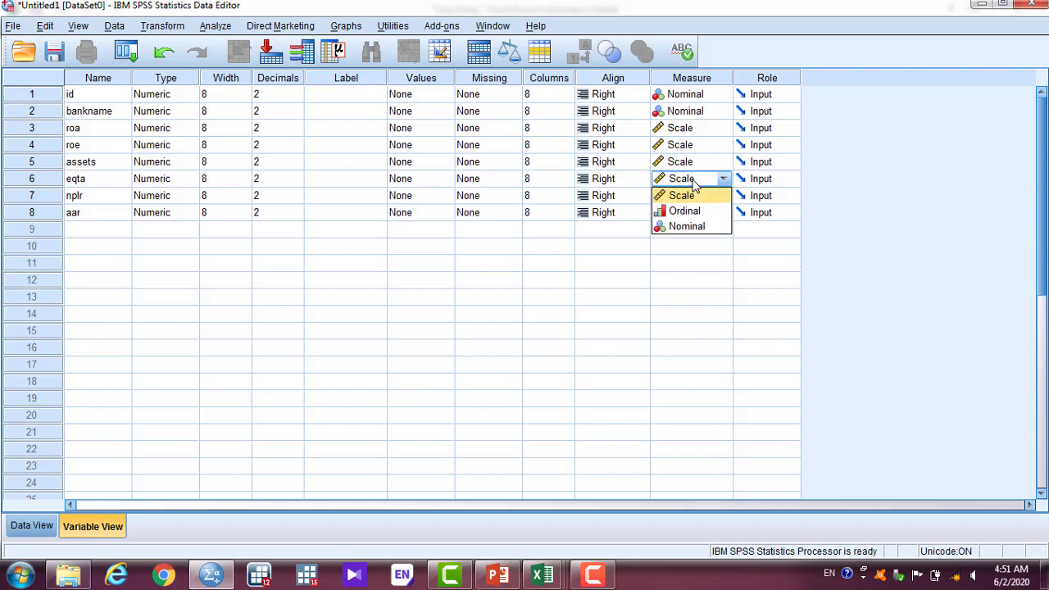
{"action": "left_click", "coordinate": [693, 195]}
{"action": "left_click", "coordinate": [693, 197]}
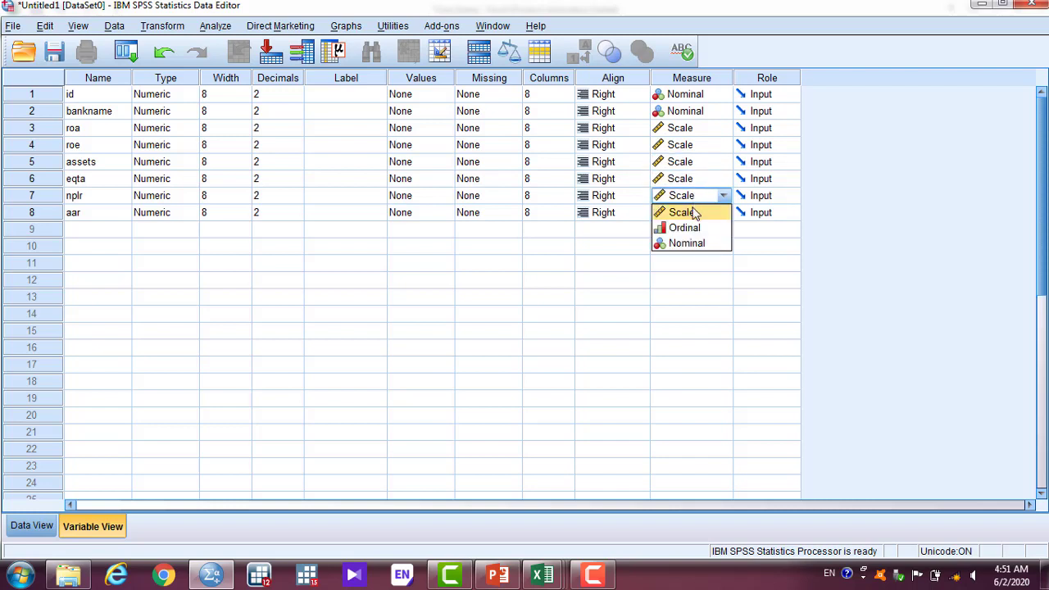
{"action": "left_click", "coordinate": [693, 214]}
{"action": "left_click", "coordinate": [693, 213]}
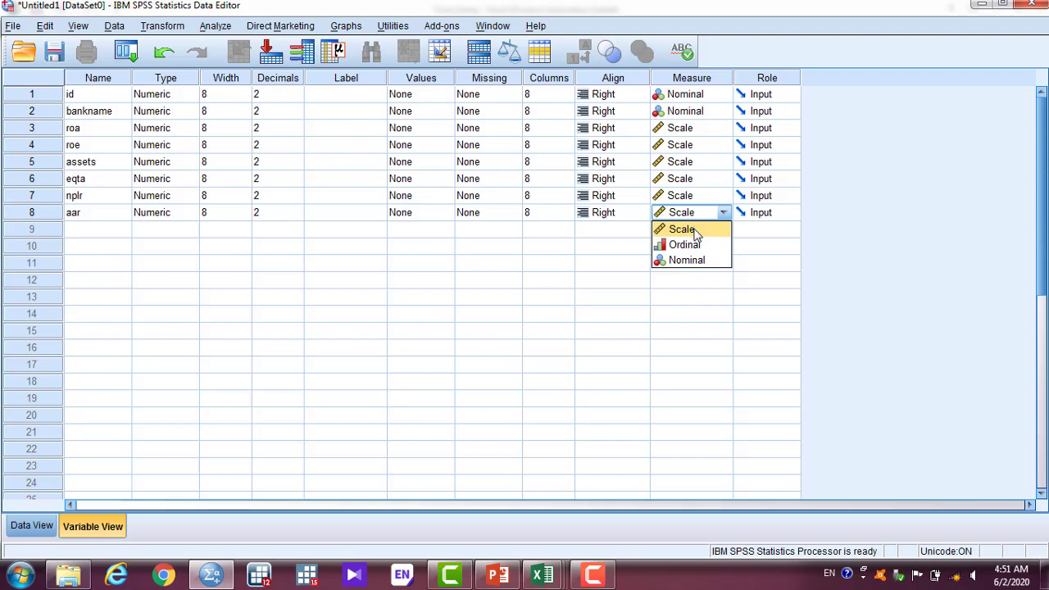
{"action": "left_click", "coordinate": [695, 233]}
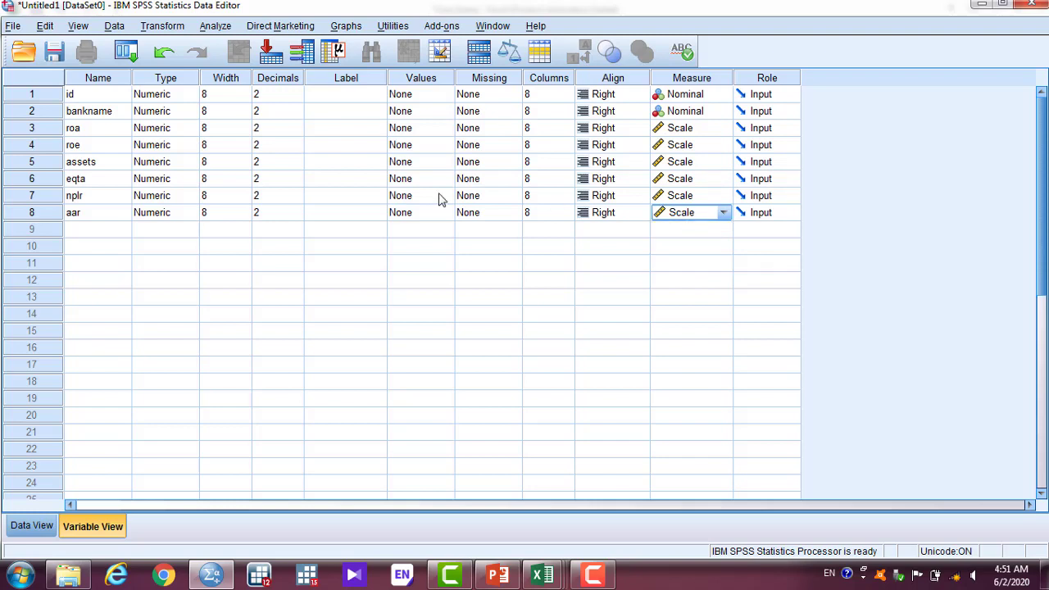
Step: Change the type of the bankname variable to String with 8 characters
{"action": "left_click", "coordinate": [173, 96]}
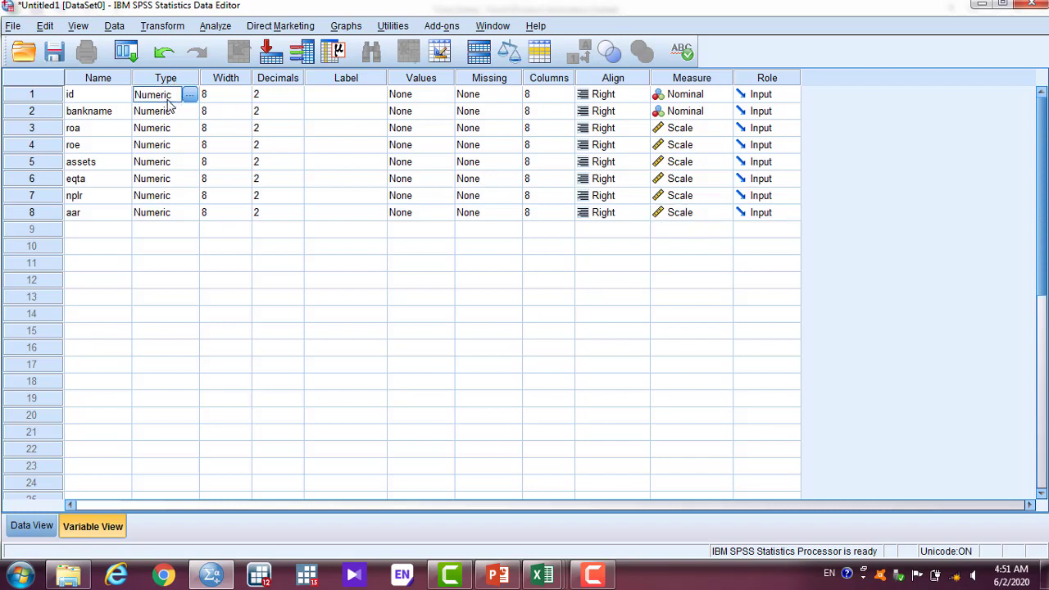
{"action": "left_click", "coordinate": [173, 112]}
{"action": "left_click", "coordinate": [189, 111]}
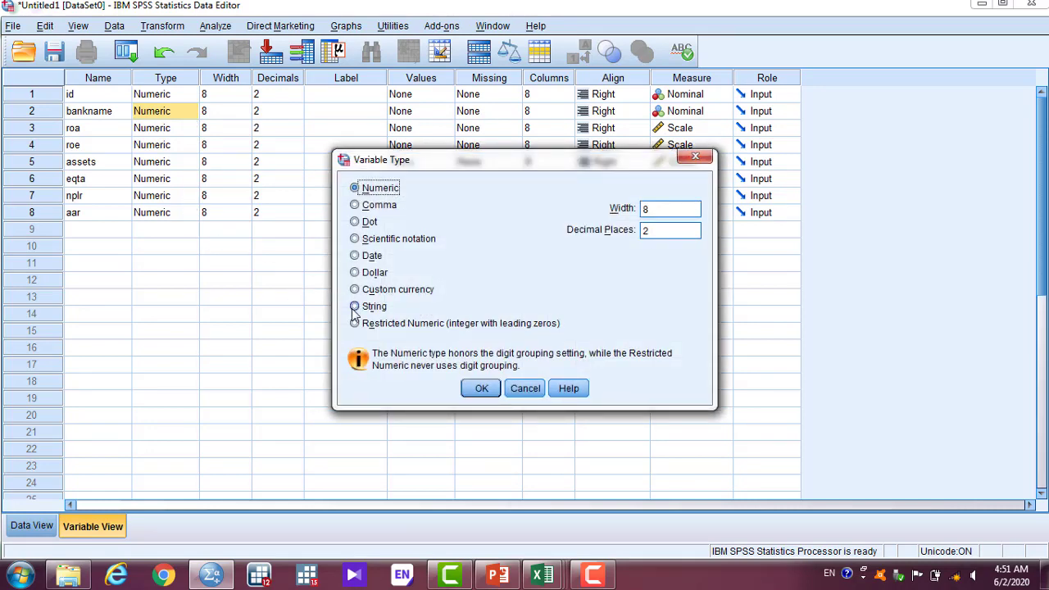
{"action": "left_click", "coordinate": [357, 307]}
{"action": "left_click", "coordinate": [483, 388]}
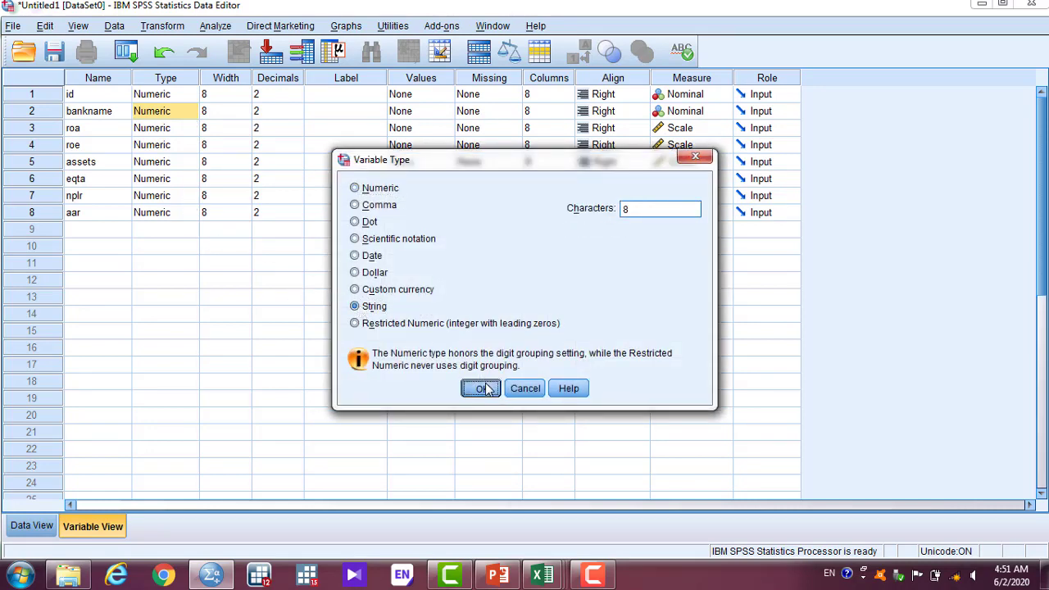
Step: Compare the BankName entries with the Id, ROA and ROE columns in Excel, and check the Type of roa and roe in SPSS
{"action": "key", "text": "alt+Tab"}
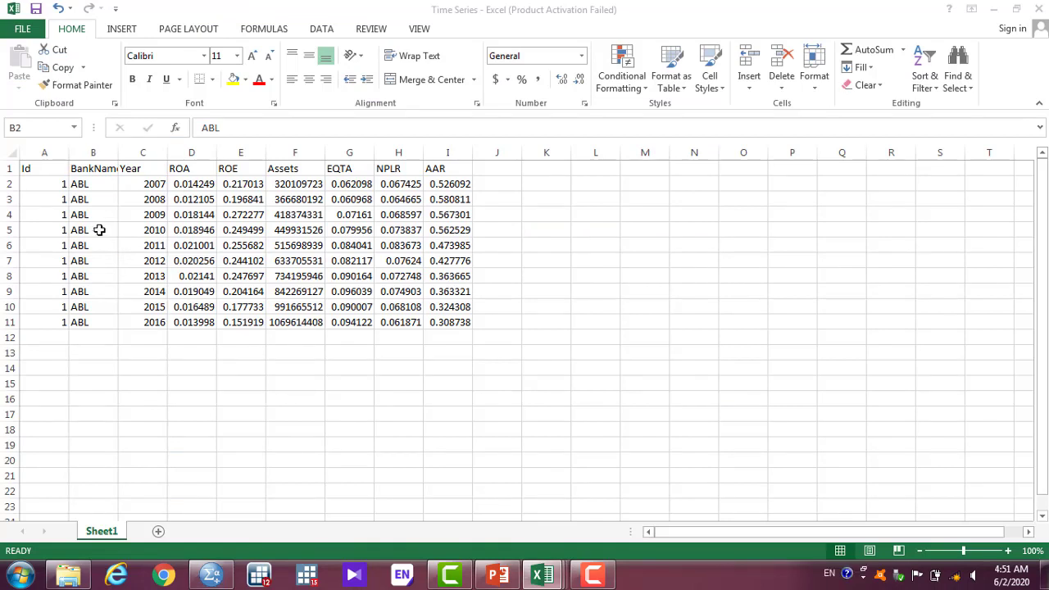
{"action": "left_click", "coordinate": [89, 187]}
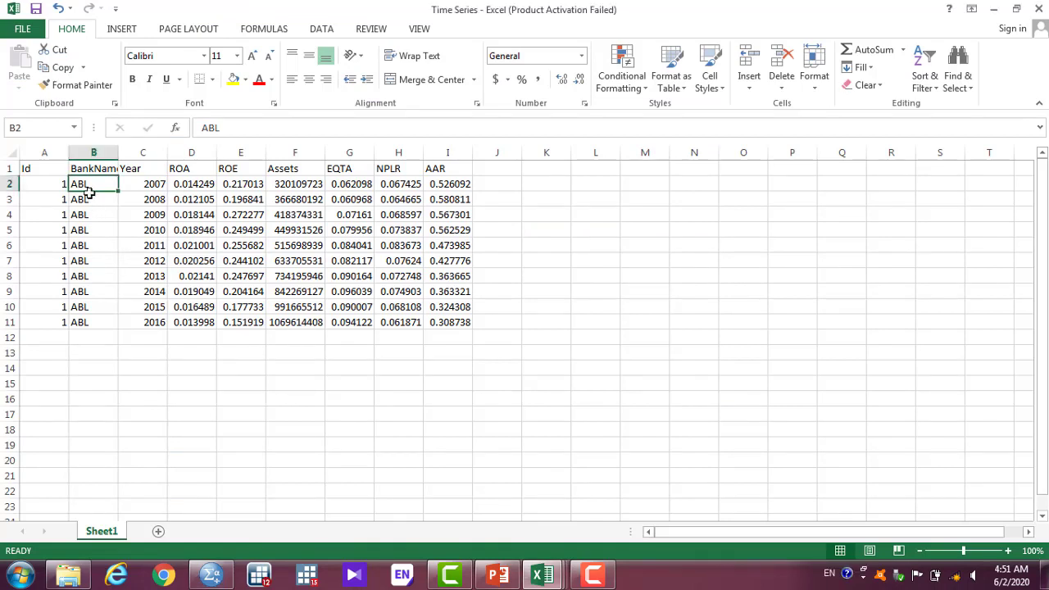
{"action": "left_click", "coordinate": [88, 278]}
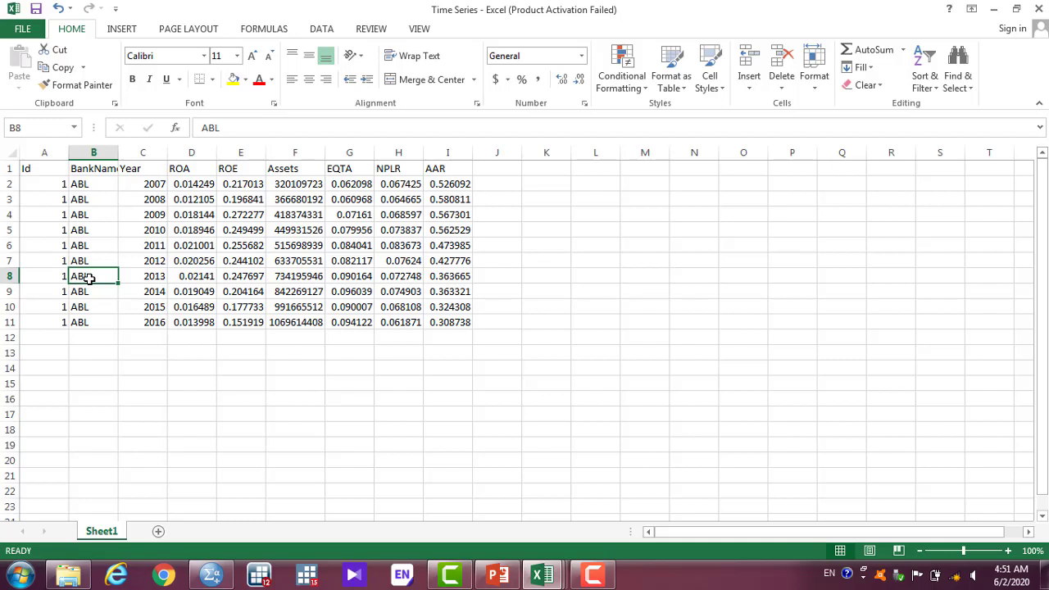
{"action": "left_click", "coordinate": [50, 244]}
{"action": "left_click", "coordinate": [205, 262]}
{"action": "left_click", "coordinate": [249, 261]}
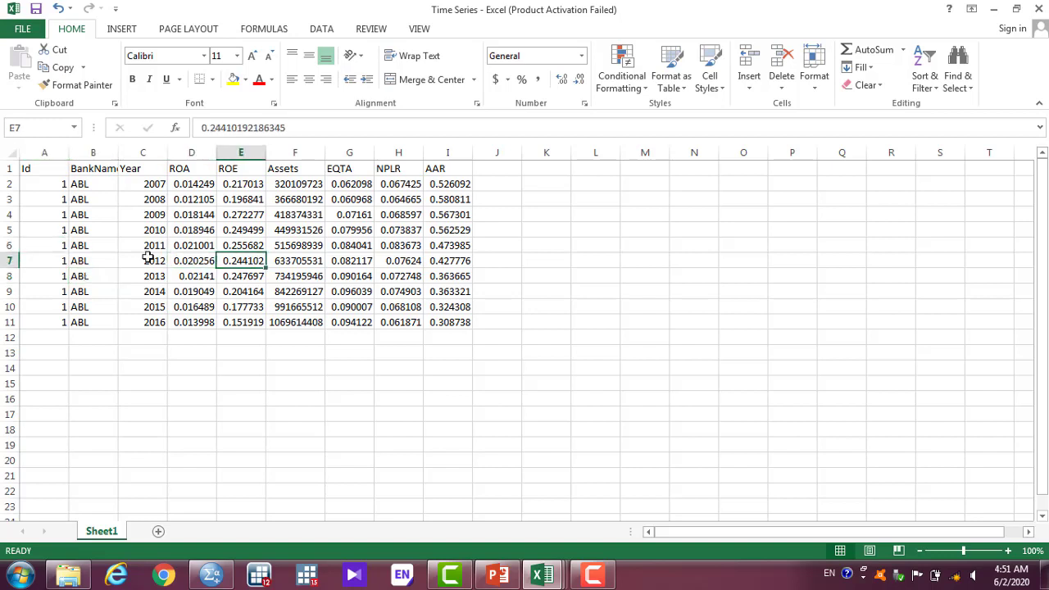
{"action": "left_click", "coordinate": [104, 257]}
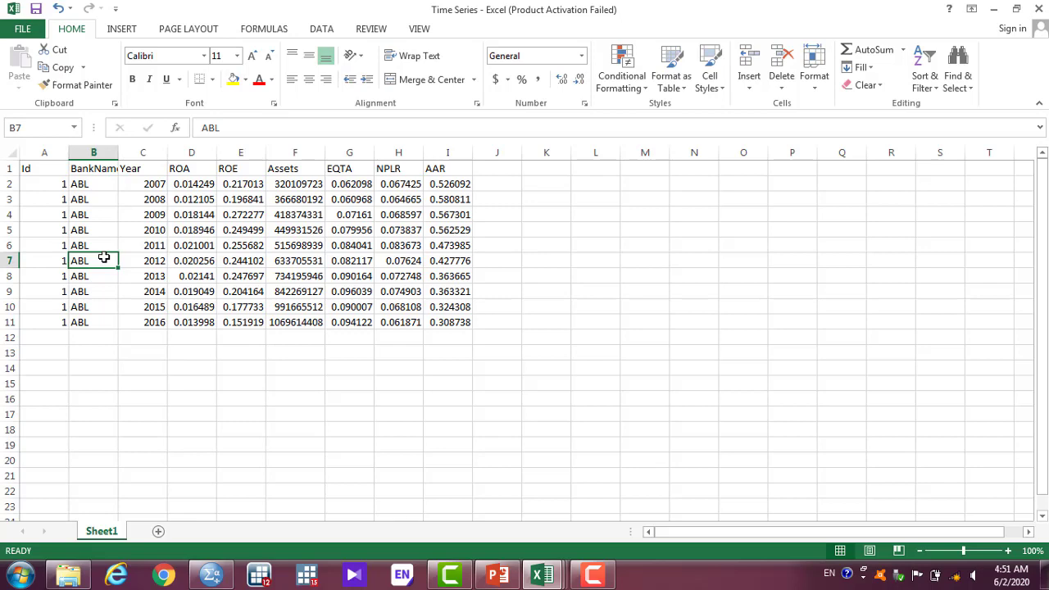
{"action": "key", "text": "alt+Tab"}
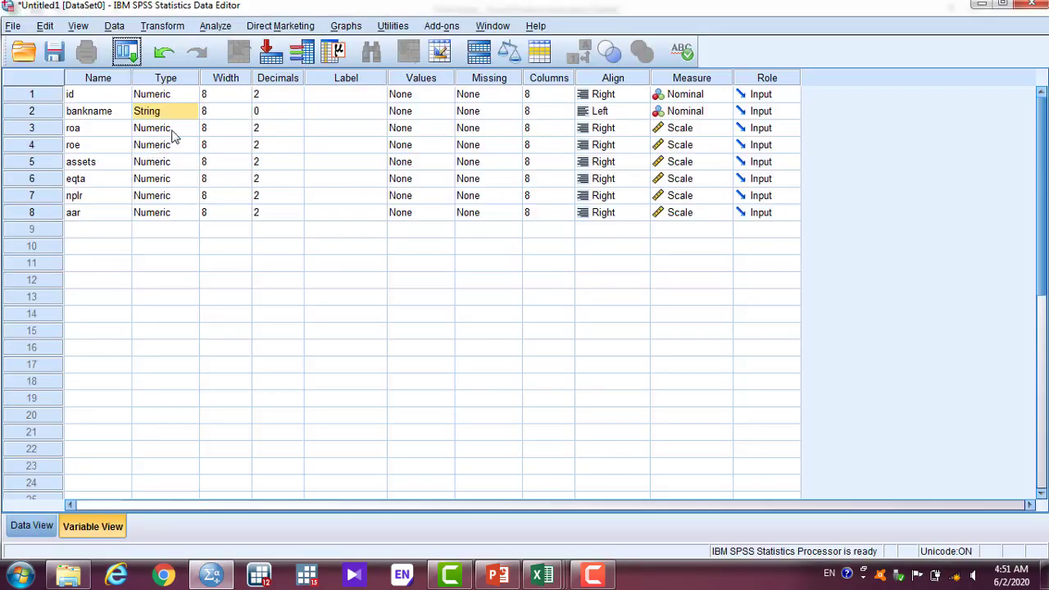
{"action": "left_click", "coordinate": [172, 131]}
{"action": "left_click", "coordinate": [181, 145]}
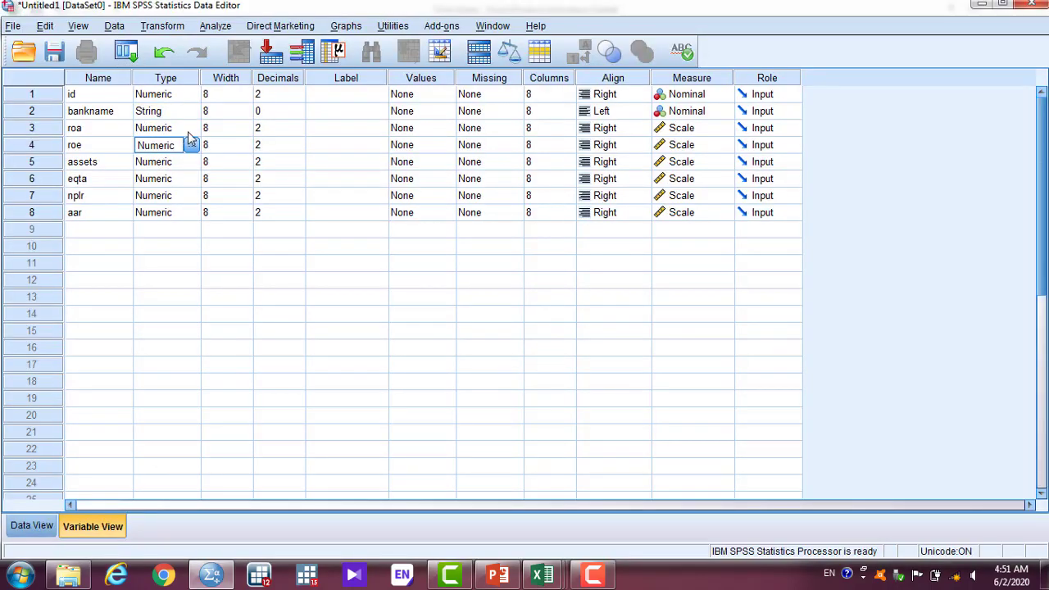
Step: Set the number of decimals of the id variable to 0
{"action": "left_click", "coordinate": [266, 131]}
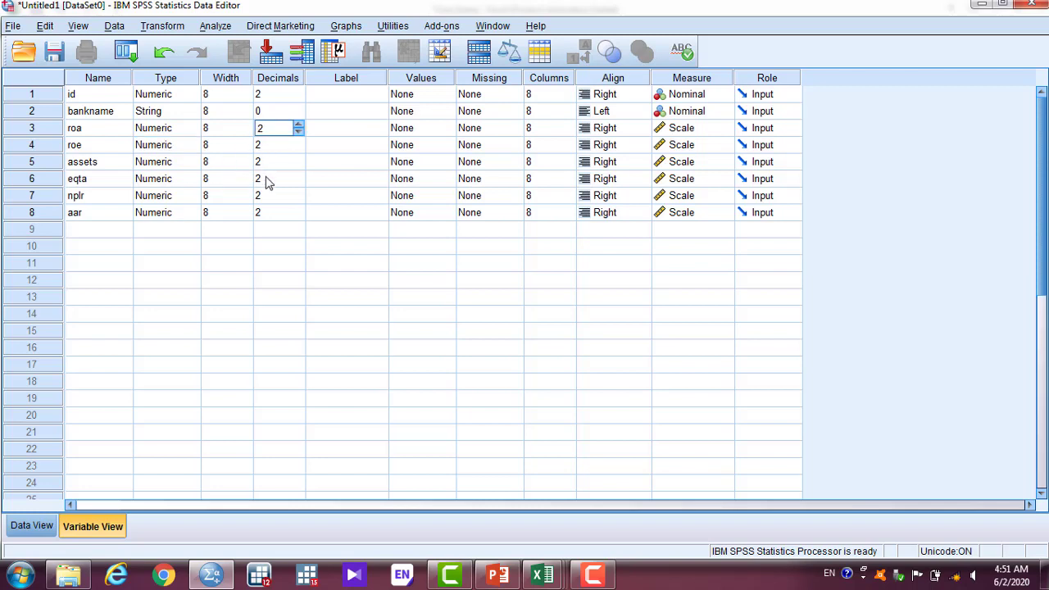
{"action": "left_click", "coordinate": [283, 96]}
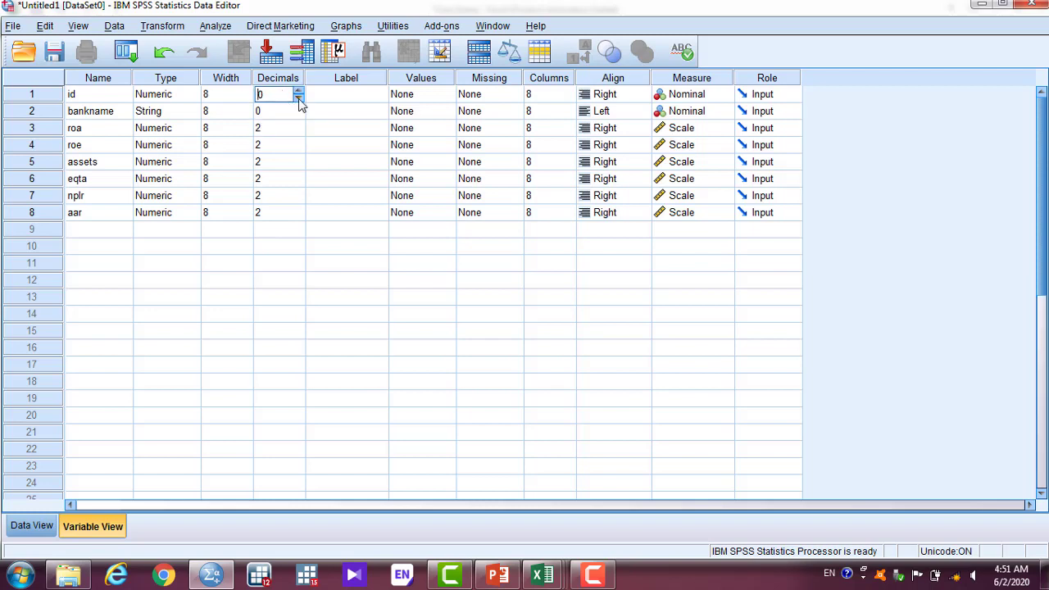
{"action": "left_click", "coordinate": [292, 129]}
{"action": "left_click", "coordinate": [286, 110]}
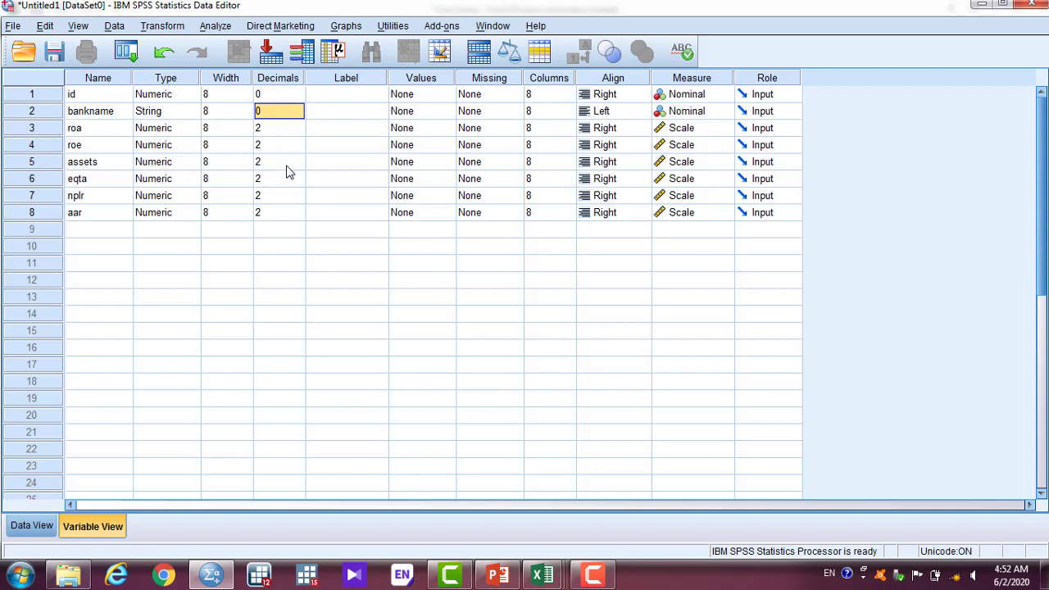
Step: Check the Assets, ROE and ROA values in Excel and set the decimals of the assets variable to 0 in SPSS
{"action": "left_click", "coordinate": [112, 133]}
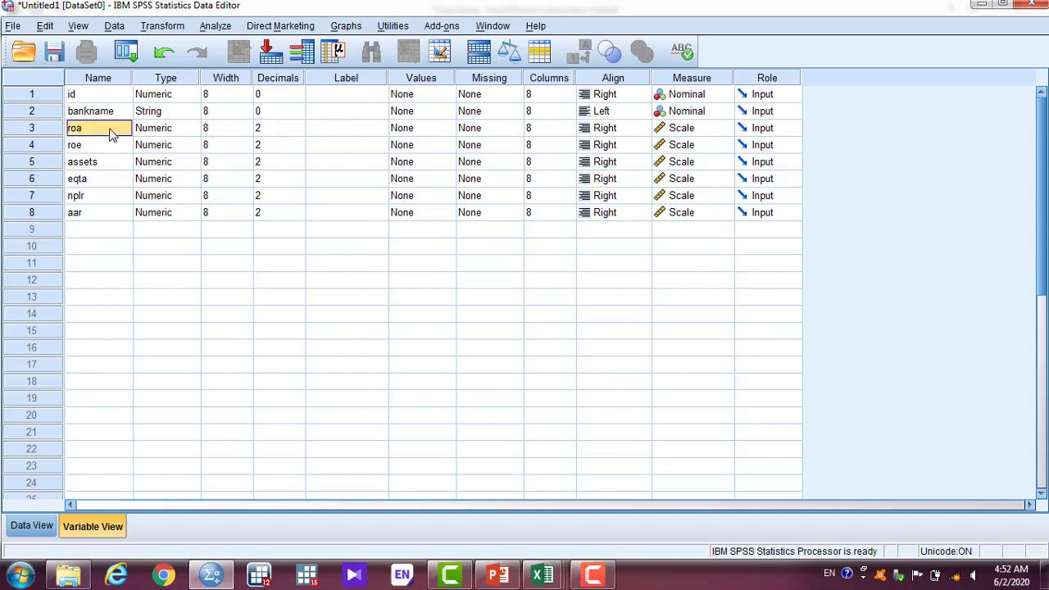
{"action": "left_click", "coordinate": [275, 163]}
{"action": "key", "text": "alt+Tab"}
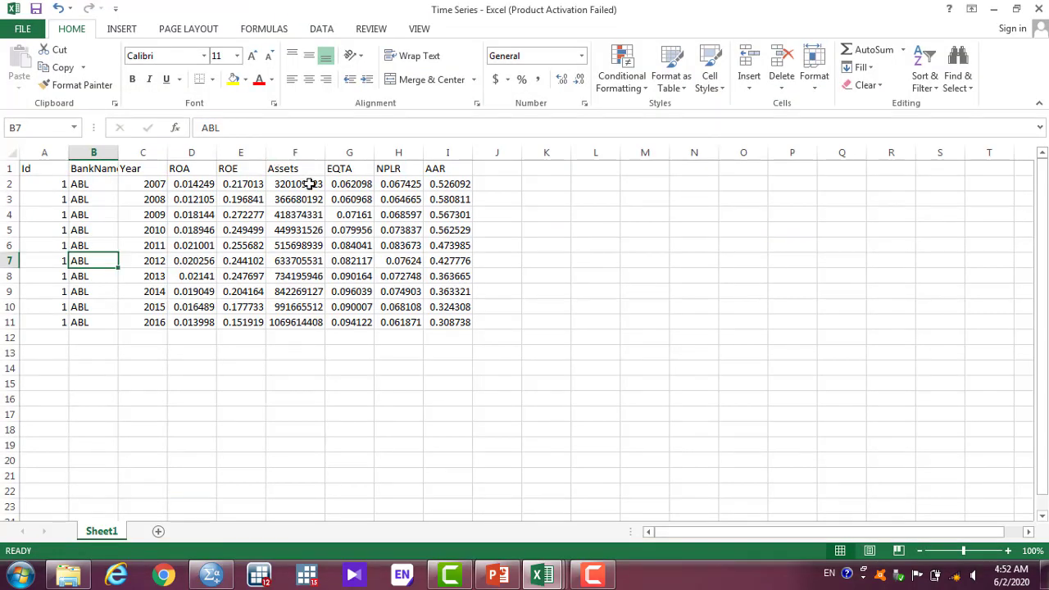
{"action": "left_click", "coordinate": [294, 194]}
{"action": "left_click", "coordinate": [286, 182]}
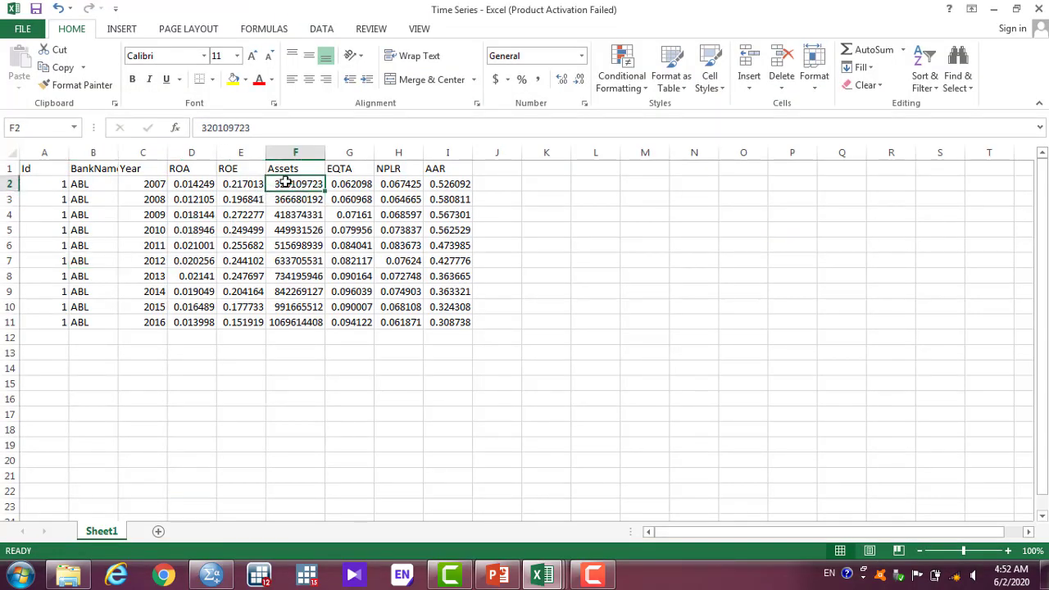
{"action": "left_click", "coordinate": [248, 184]}
{"action": "left_click", "coordinate": [201, 179]}
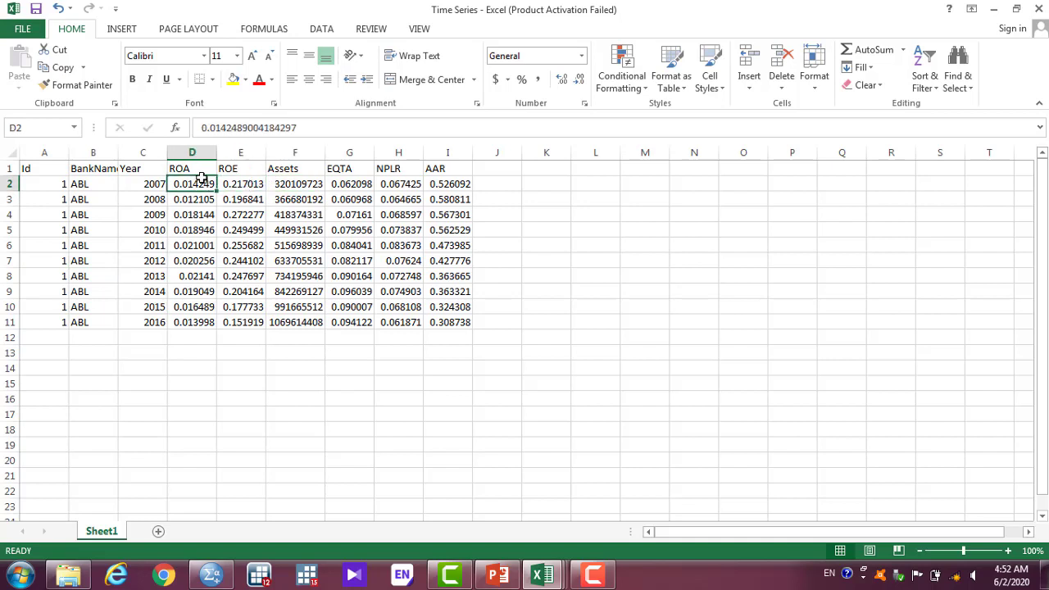
{"action": "left_click", "coordinate": [301, 184]}
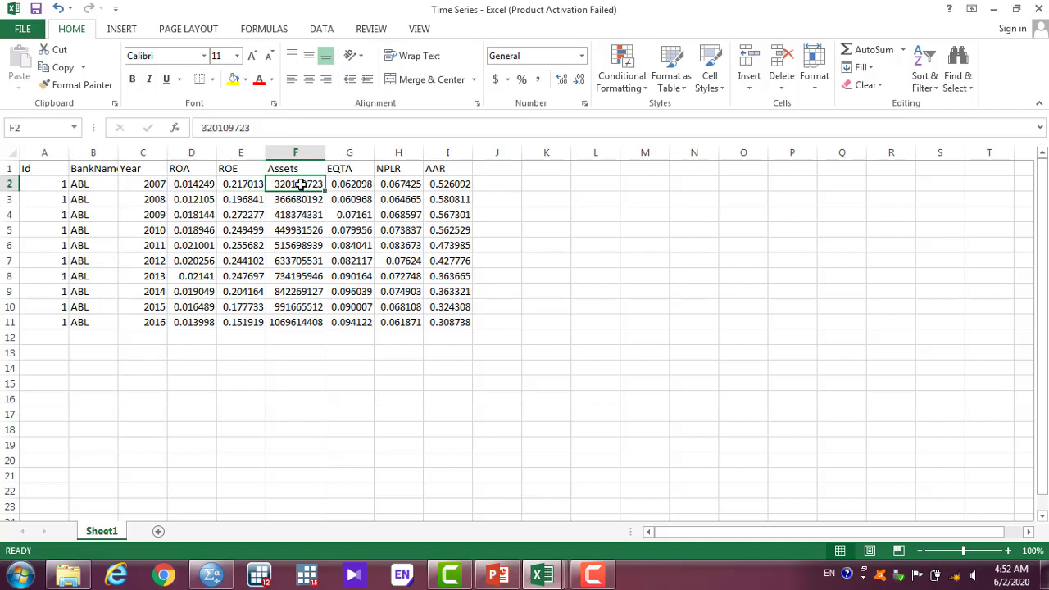
{"action": "key", "text": "alt+Tab"}
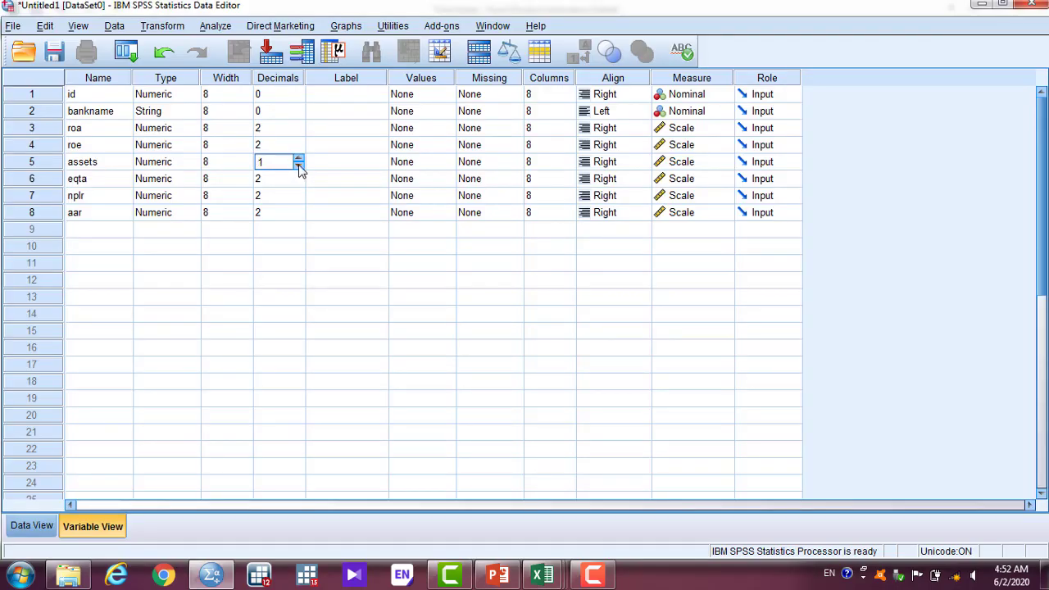
{"action": "left_click", "coordinate": [296, 178]}
Step: Examine the Label and Values attributes of the id variable
{"action": "left_click", "coordinate": [368, 111]}
{"action": "left_click", "coordinate": [358, 94]}
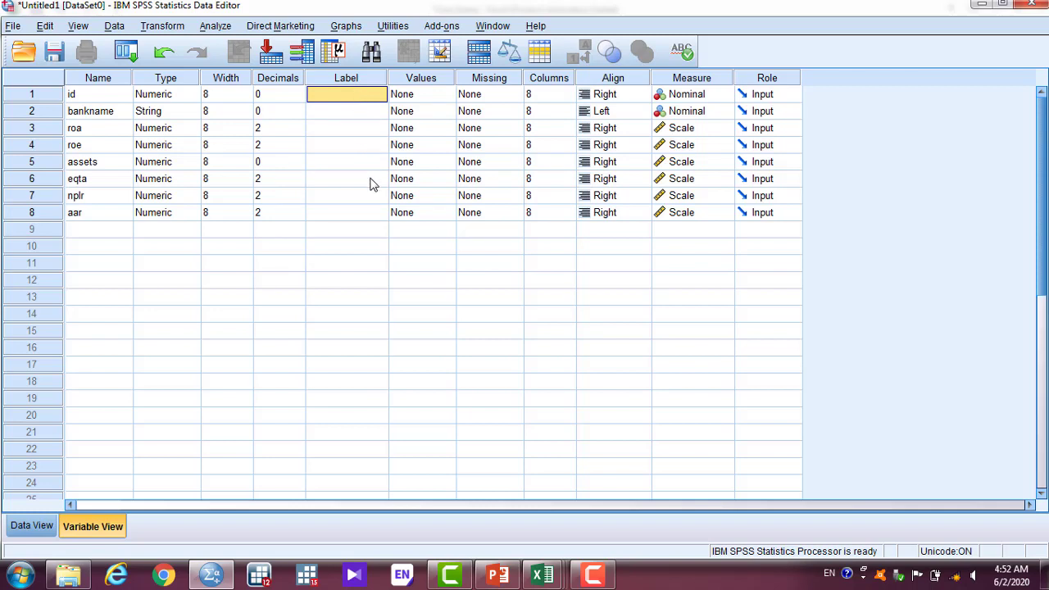
{"action": "left_click", "coordinate": [434, 95]}
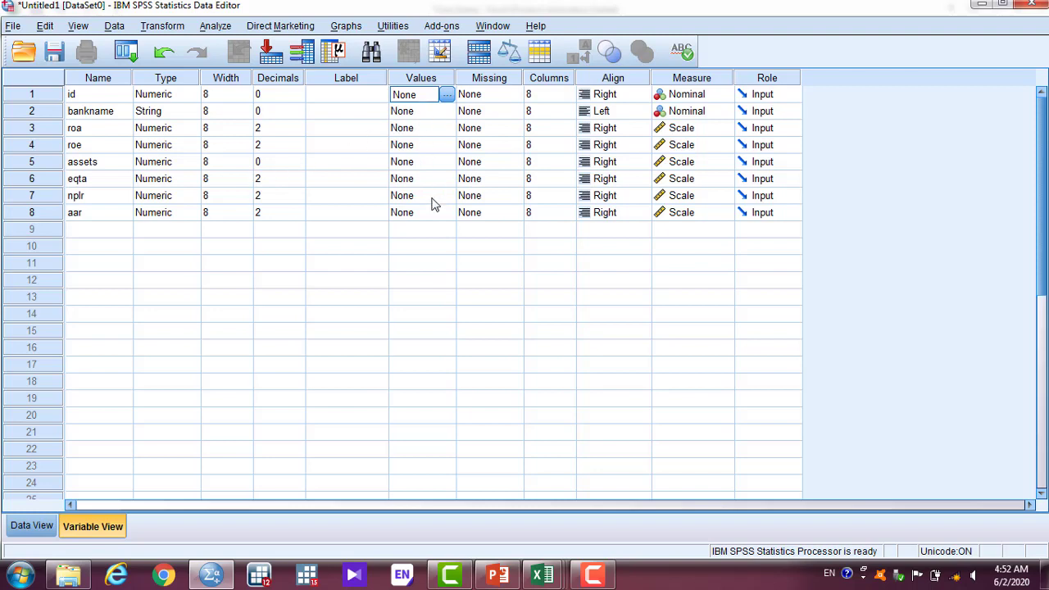
Step: Compare the variable columns in SPSS Data View with the column headers of the Excel time series sheet
{"action": "left_click", "coordinate": [33, 525]}
{"action": "left_click", "coordinate": [119, 122]}
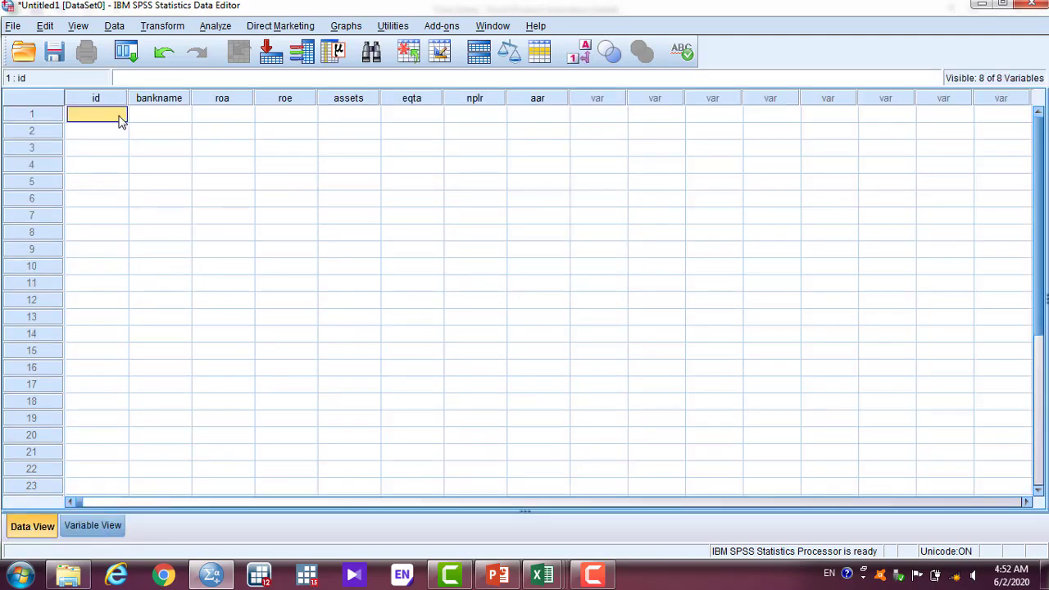
{"action": "key", "text": "alt+Tab"}
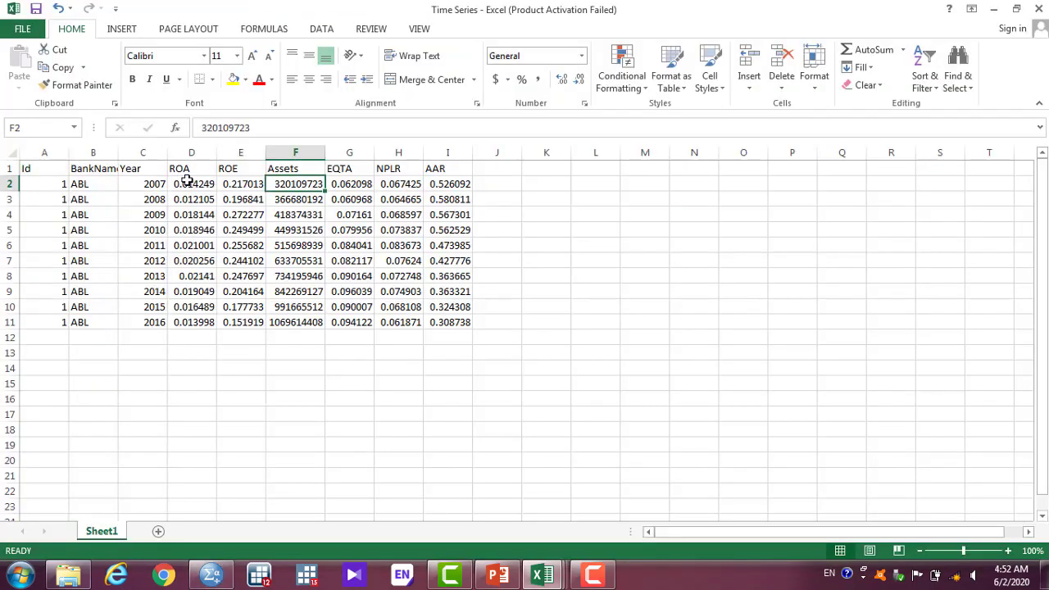
{"action": "key", "text": "alt+Tab"}
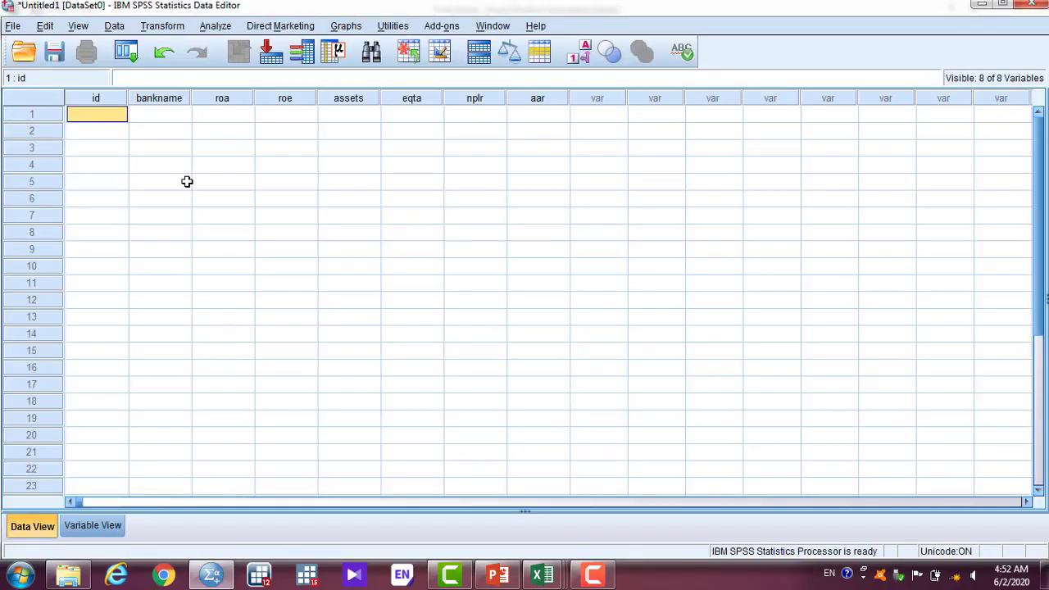
Step: Return to Variable View and insert a new variable above bankname
{"action": "left_click", "coordinate": [86, 522]}
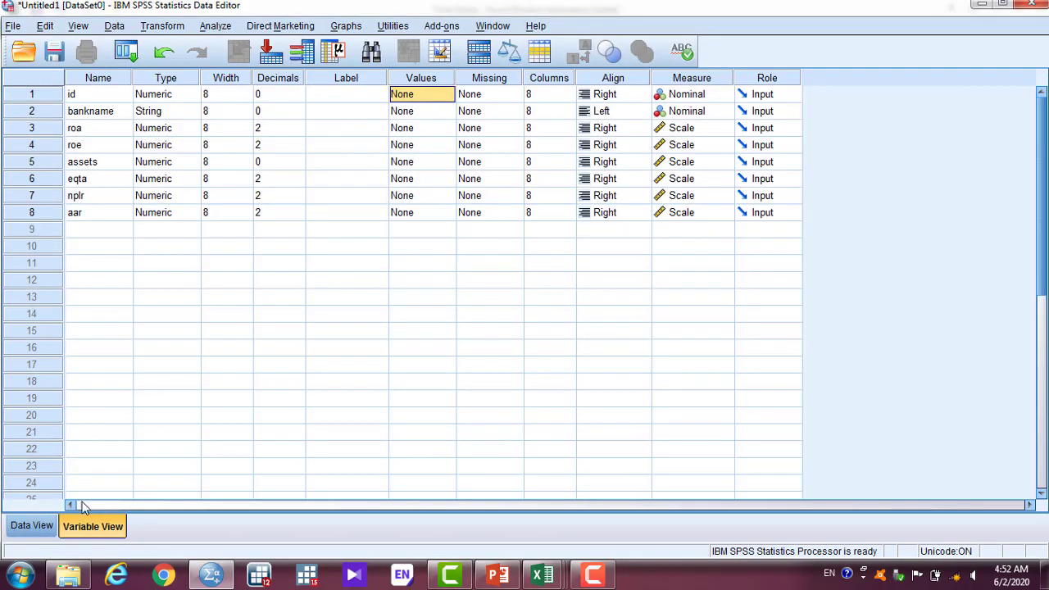
{"action": "left_click", "coordinate": [50, 117]}
{"action": "right_click", "coordinate": [50, 119]}
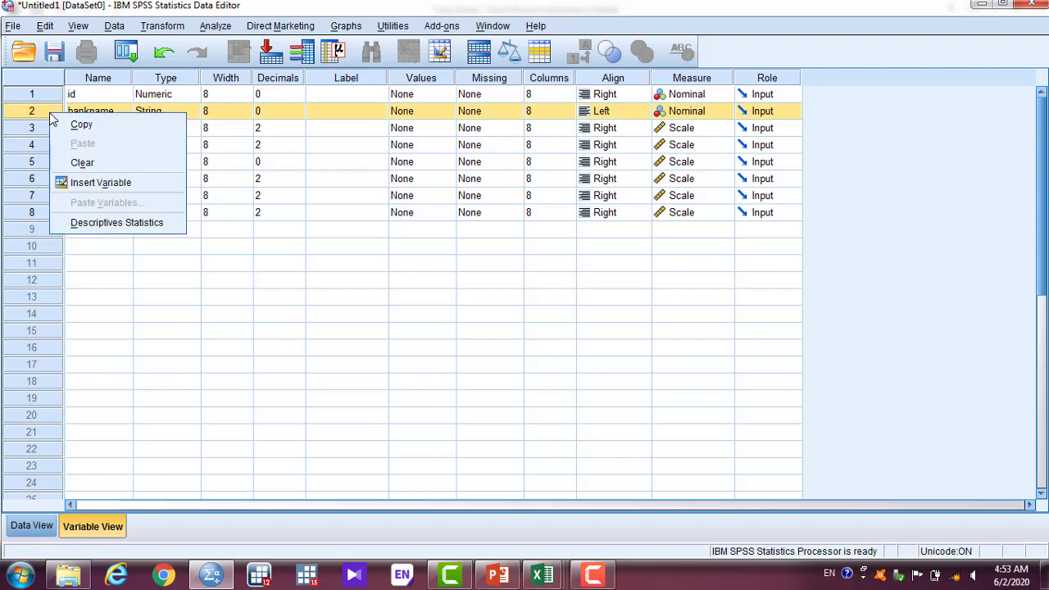
{"action": "left_click", "coordinate": [79, 180]}
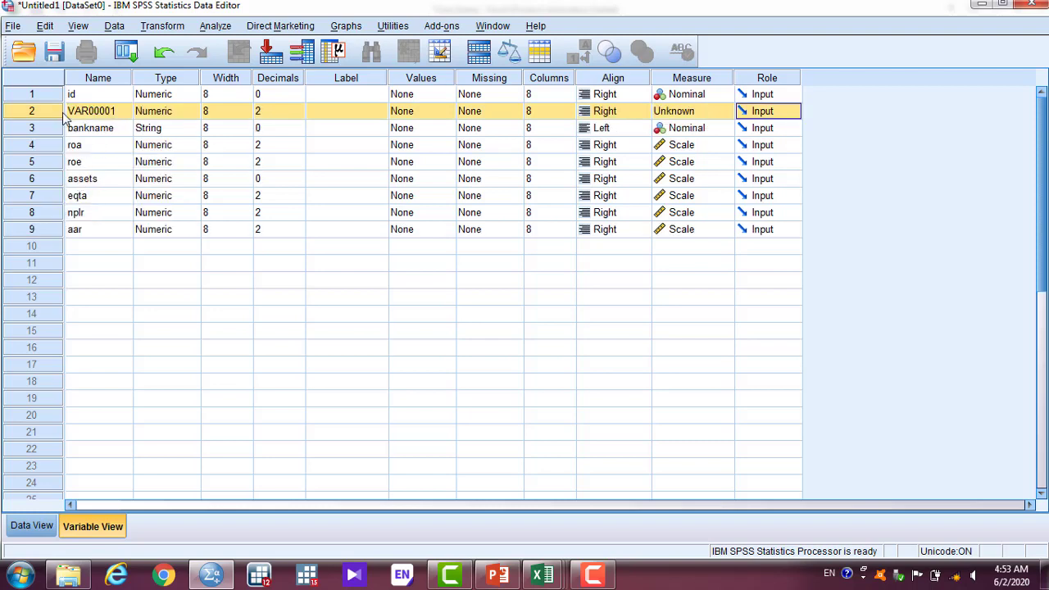
Step: Undo the last variable insertion, then insert a new variable above bankname again and name it year
{"action": "key", "text": "ctrl+z"}
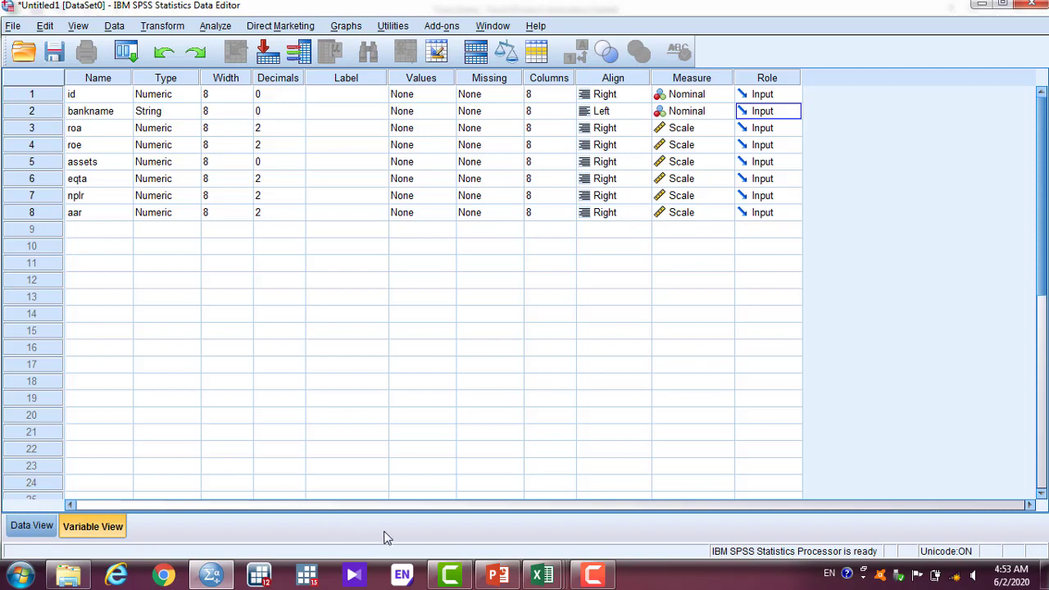
{"action": "left_click", "coordinate": [57, 113]}
{"action": "right_click", "coordinate": [57, 112]}
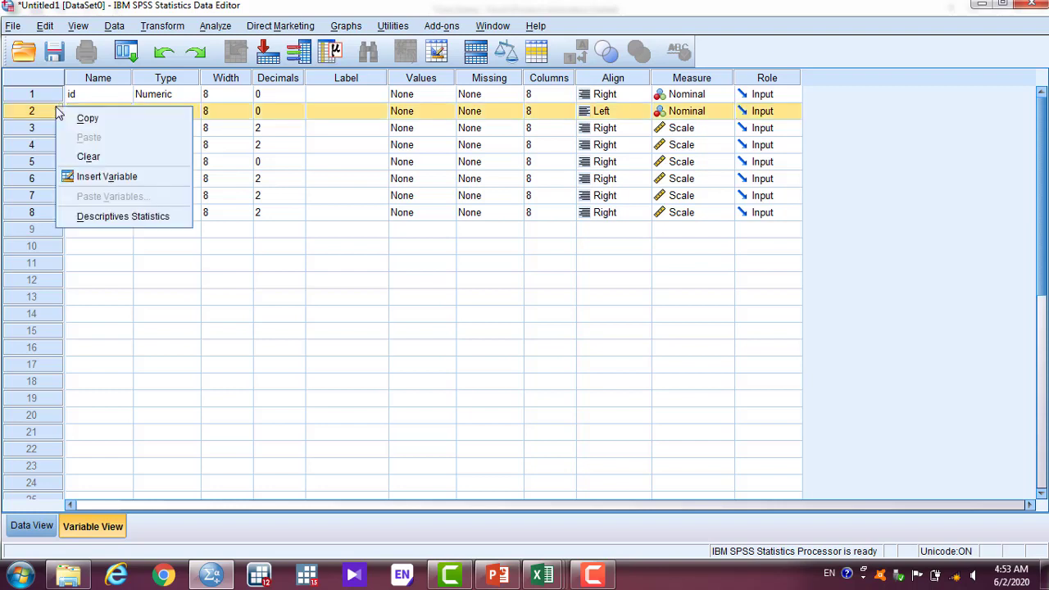
{"action": "left_click", "coordinate": [84, 182]}
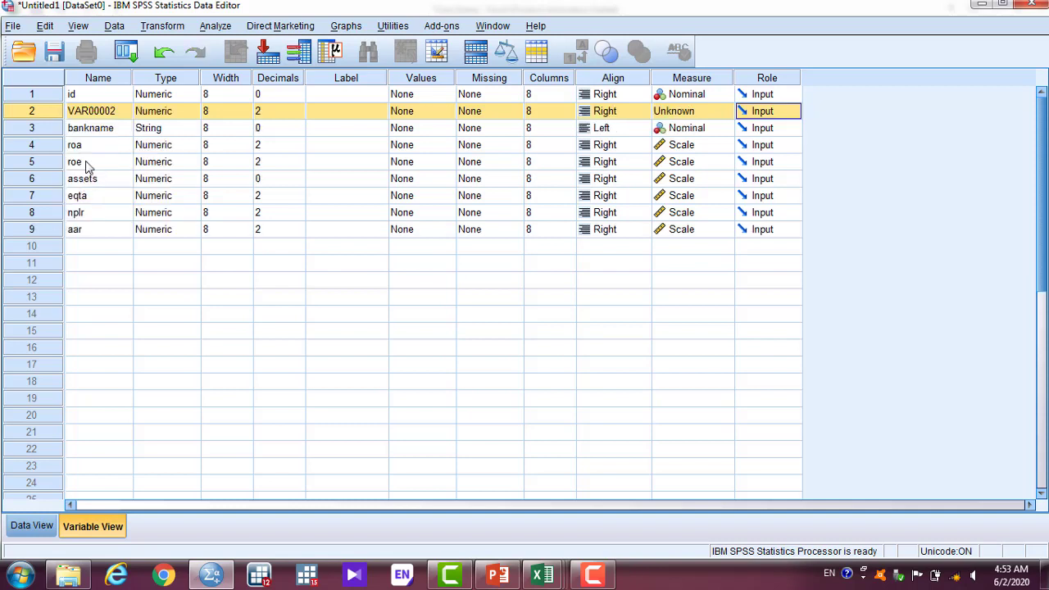
{"action": "left_click", "coordinate": [102, 114]}
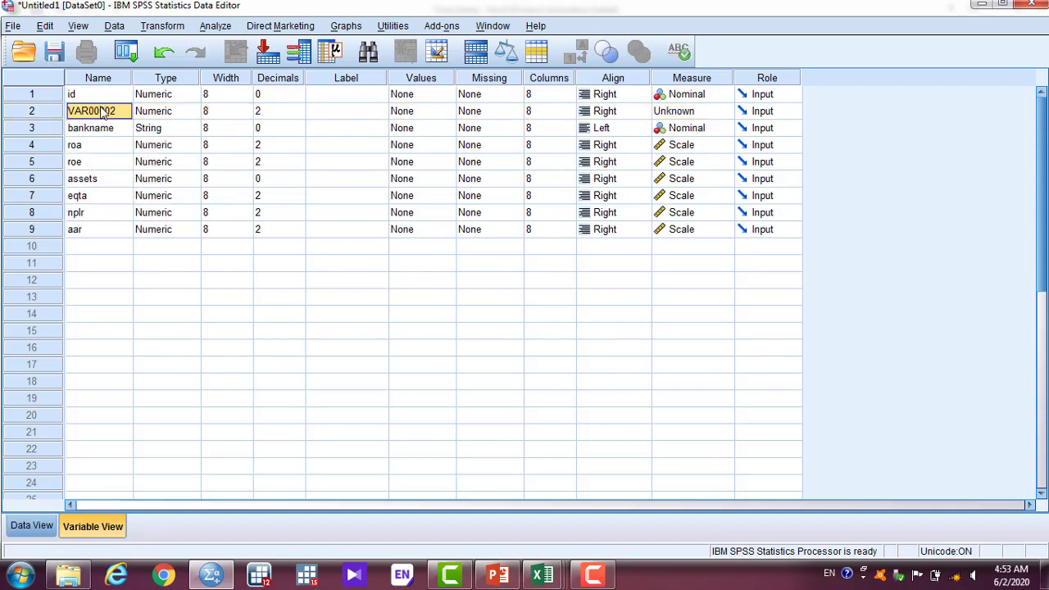
{"action": "type", "text": "year"}
{"action": "key", "text": "Return"}
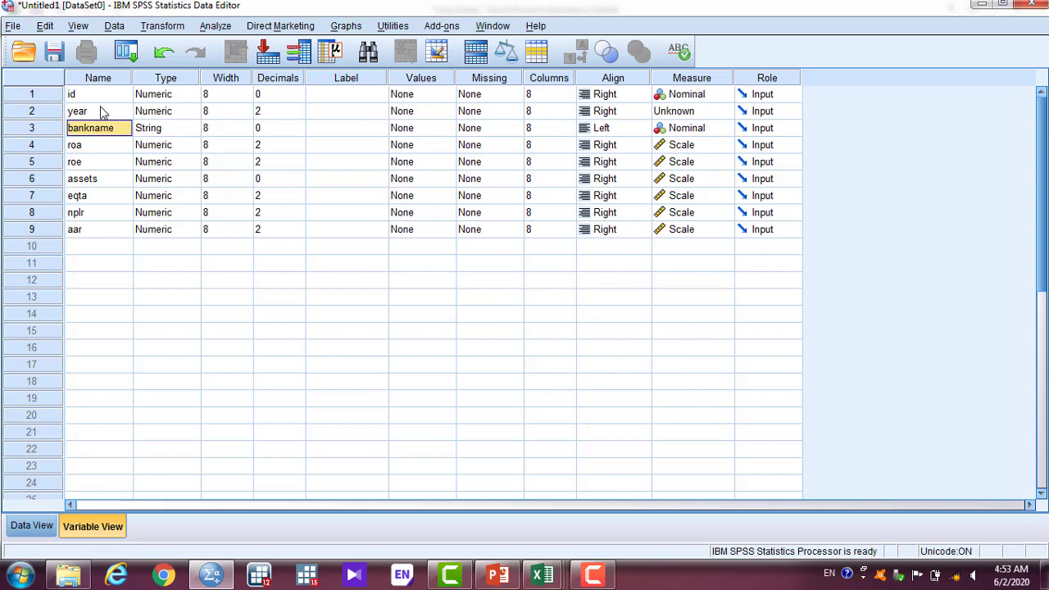
Step: Set the measurement level of the year variable to Ordinal
{"action": "left_click", "coordinate": [103, 113]}
{"action": "key", "text": "Tab"}
{"action": "key", "text": "Tab"}
{"action": "key", "text": "Tab"}
{"action": "key", "text": "Tab"}
{"action": "key", "text": "Tab"}
{"action": "key", "text": "Tab"}
{"action": "key", "text": "Tab"}
{"action": "key", "text": "Tab"}
{"action": "key", "text": "Tab"}
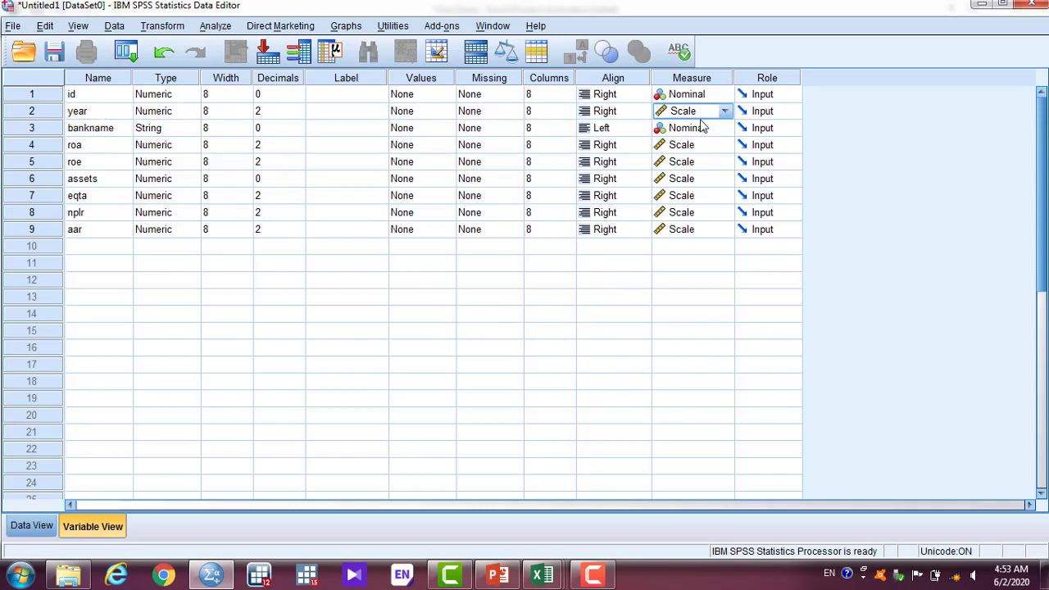
{"action": "left_click", "coordinate": [724, 110]}
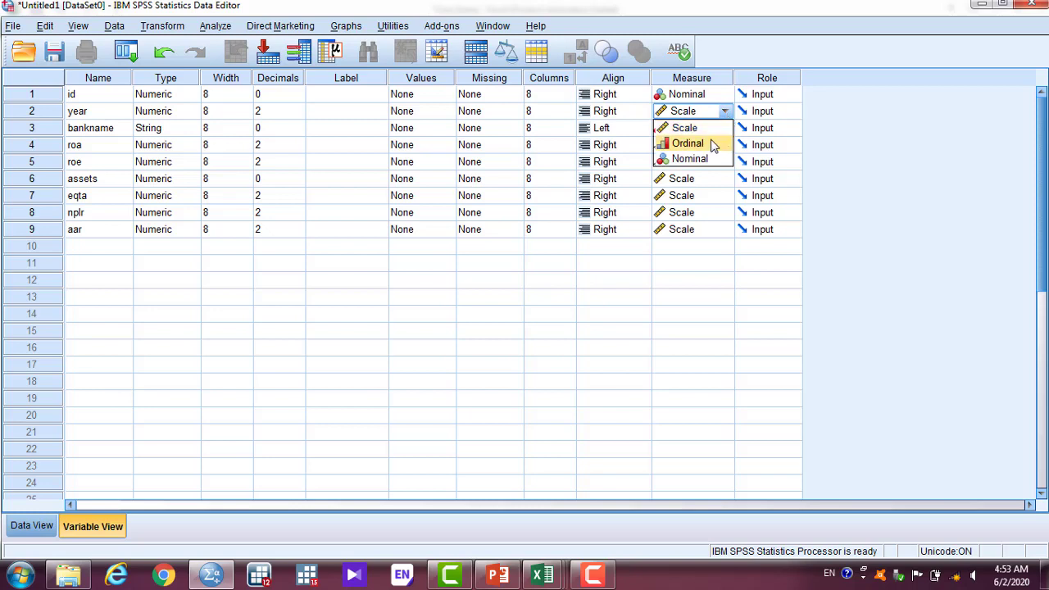
{"action": "left_click", "coordinate": [712, 145]}
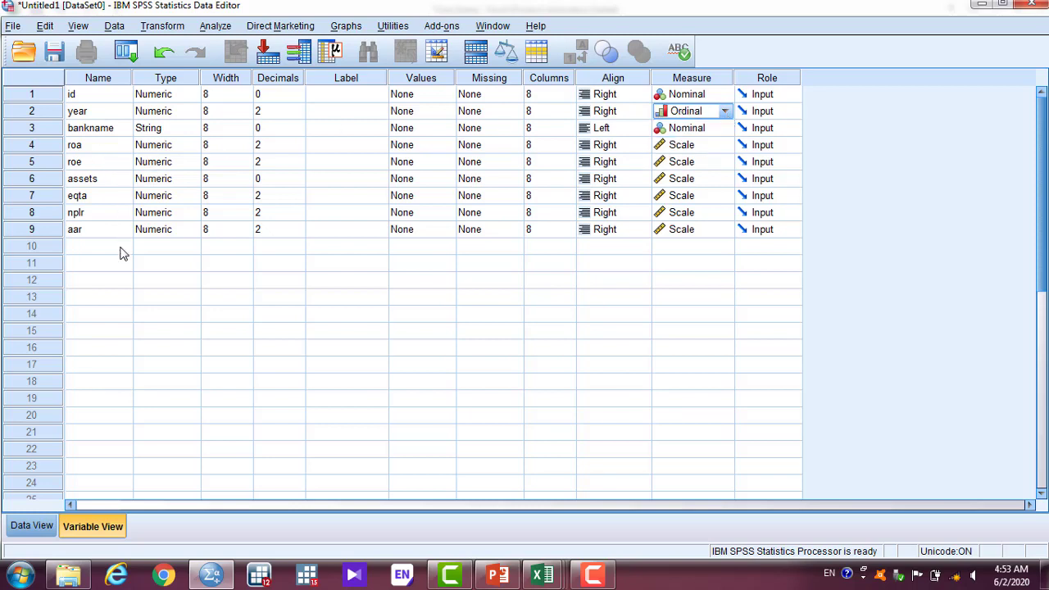
Step: Copy the Year values 2007 to 2016 from the Excel sheet and select the first year cell in SPSS Data View
{"action": "left_click", "coordinate": [32, 525]}
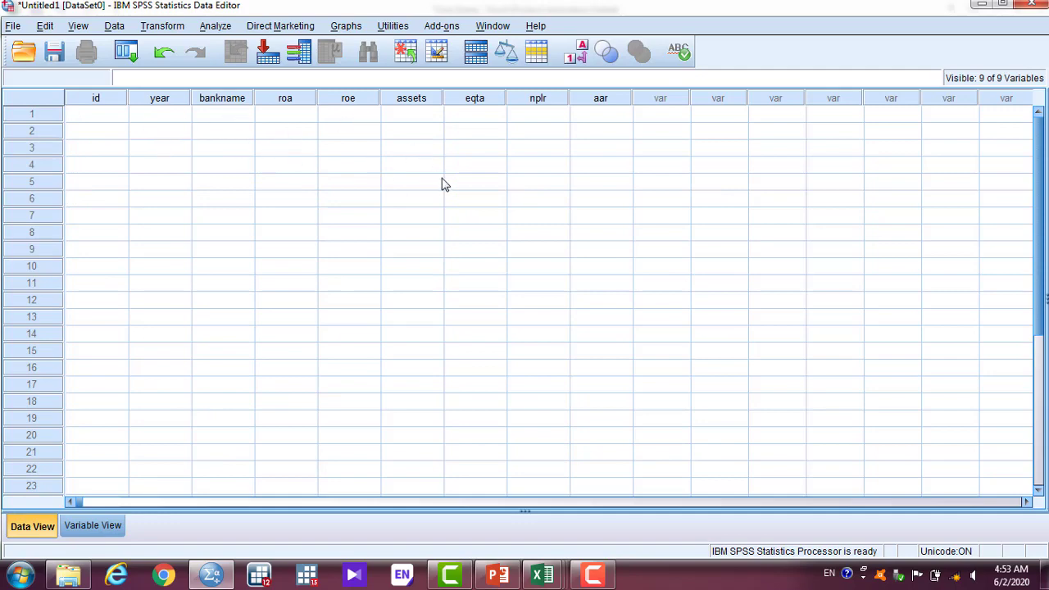
{"action": "key", "text": "alt+Tab"}
{"action": "left_click", "coordinate": [148, 185]}
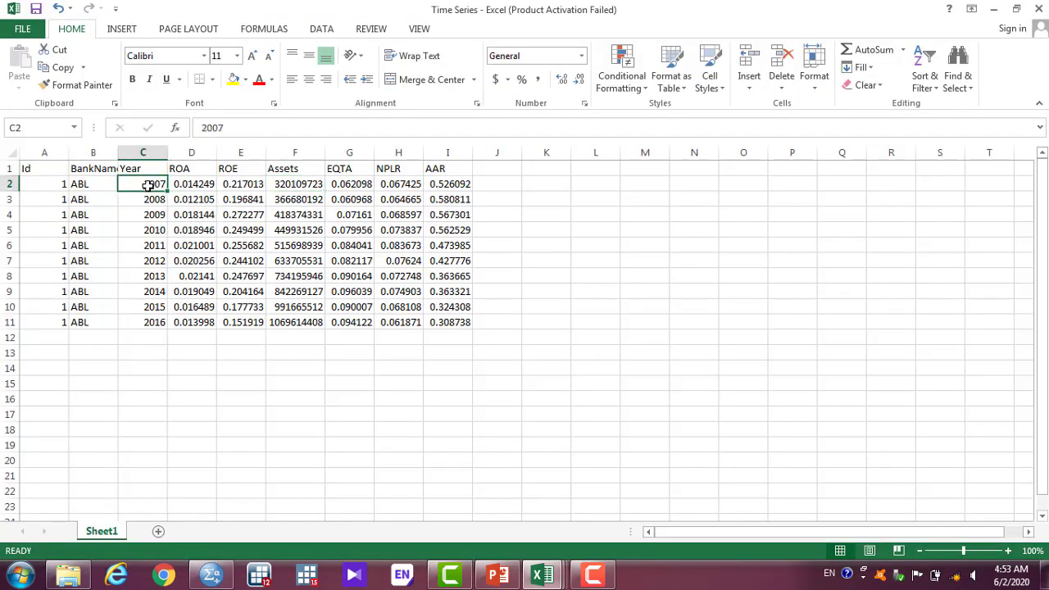
{"action": "key", "text": "ctrl+shift+Down"}
{"action": "key", "text": "ctrl+c"}
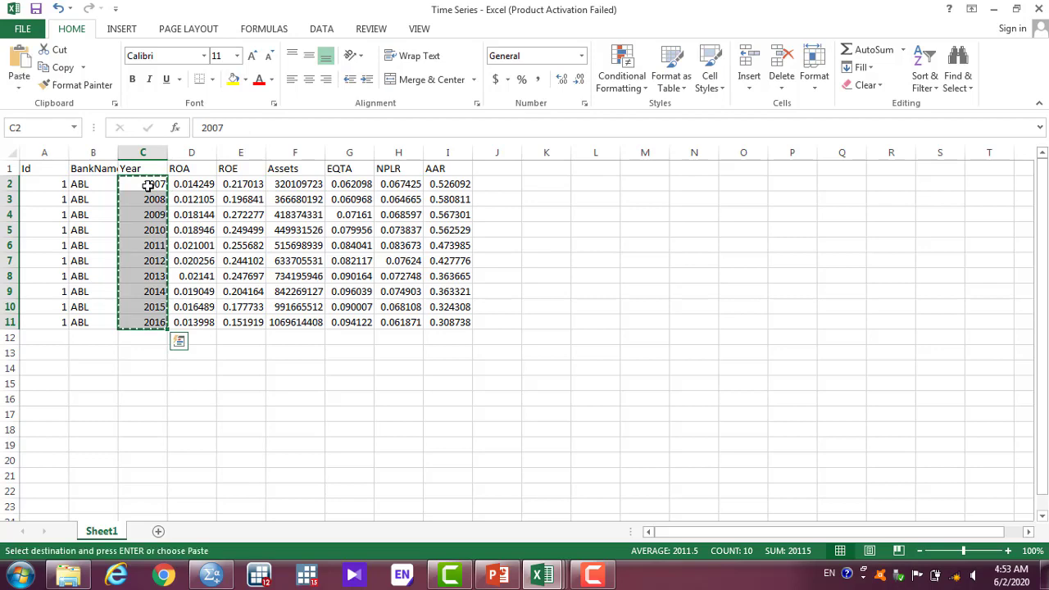
{"action": "key", "text": "alt+Tab"}
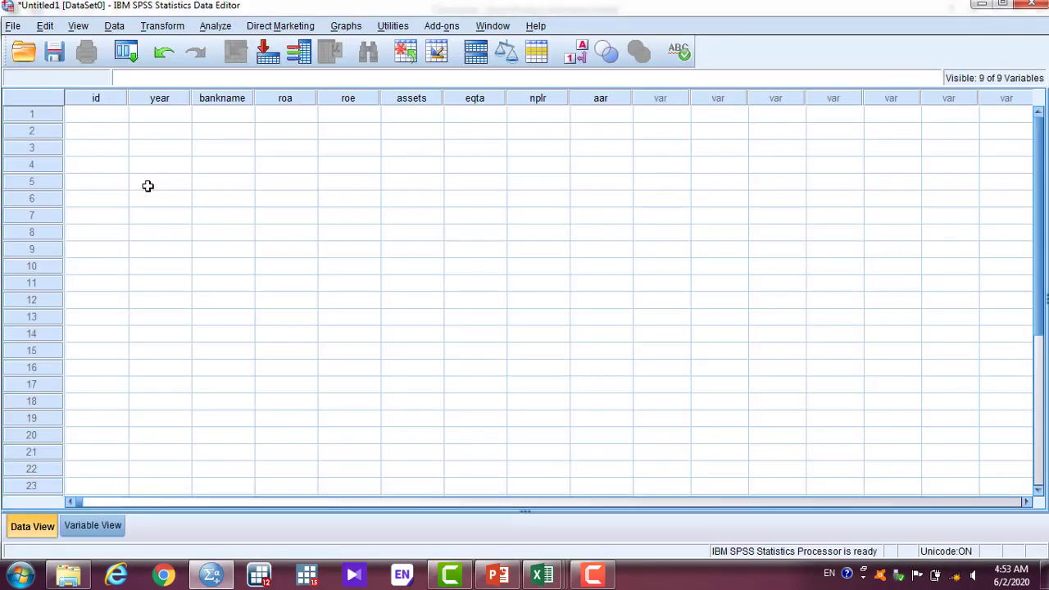
{"action": "left_click", "coordinate": [181, 113]}
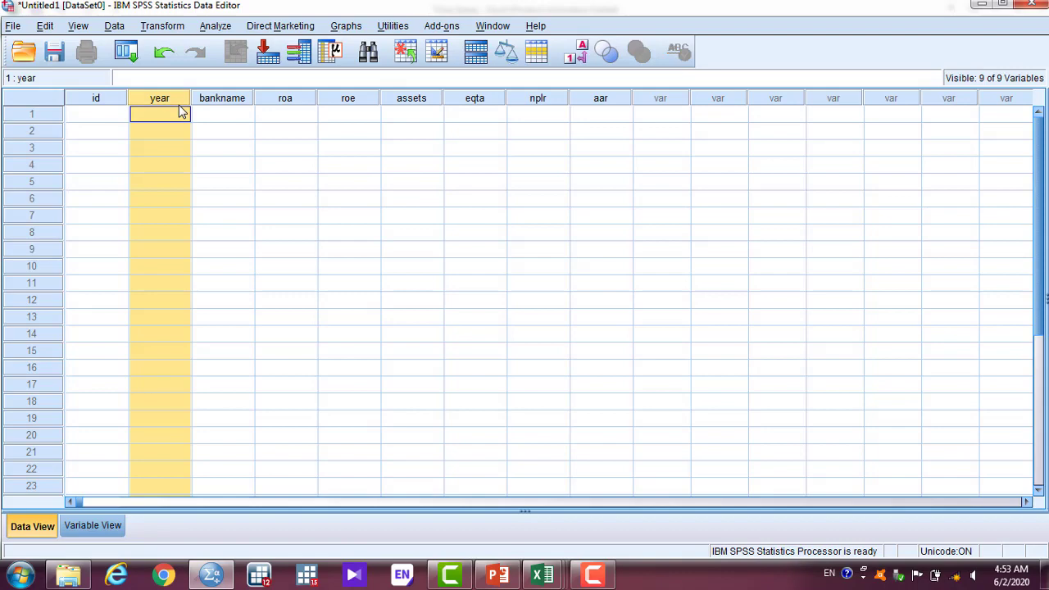
Step: Copy the first BankName value, ABL, from Excel and try to paste it into the first id cell in SPSS
{"action": "key", "text": "alt+Tab"}
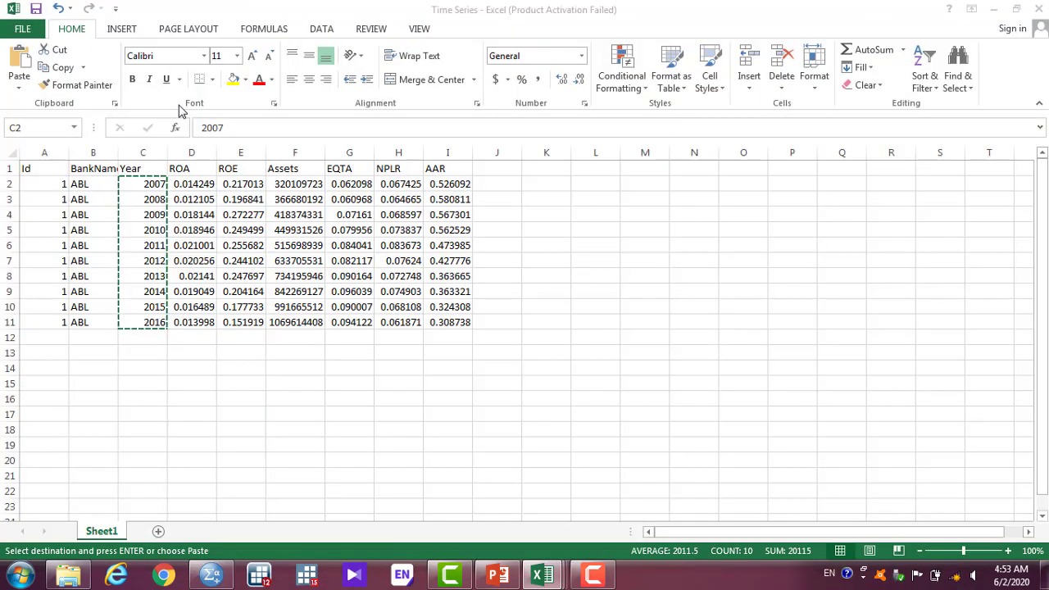
{"action": "left_click", "coordinate": [146, 199]}
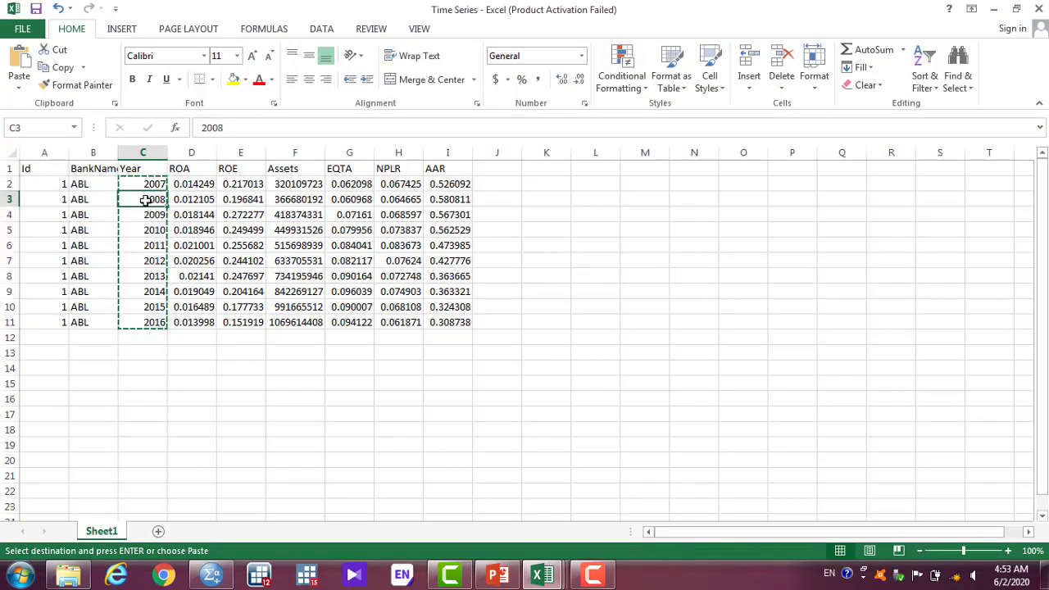
{"action": "left_click", "coordinate": [93, 188]}
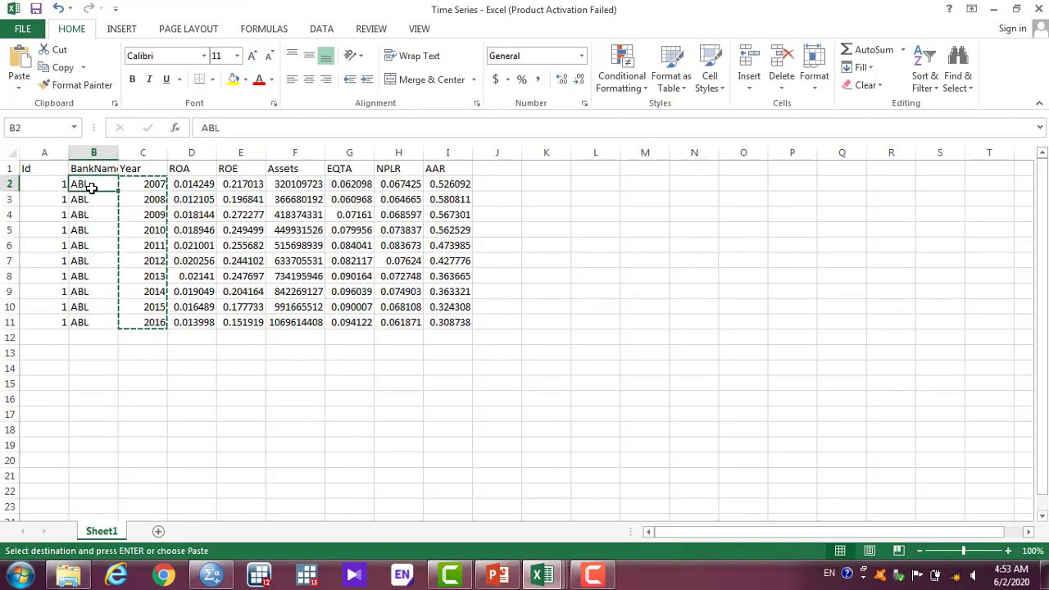
{"action": "key", "text": "ctrl+c"}
{"action": "key", "text": "alt+Tab"}
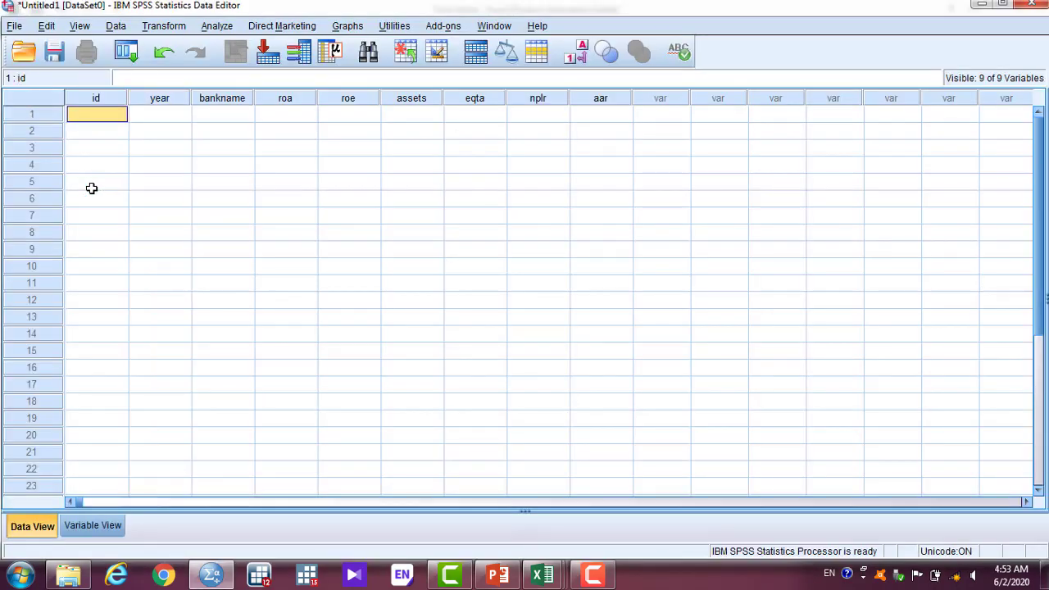
{"action": "key", "text": "ctrl+v"}
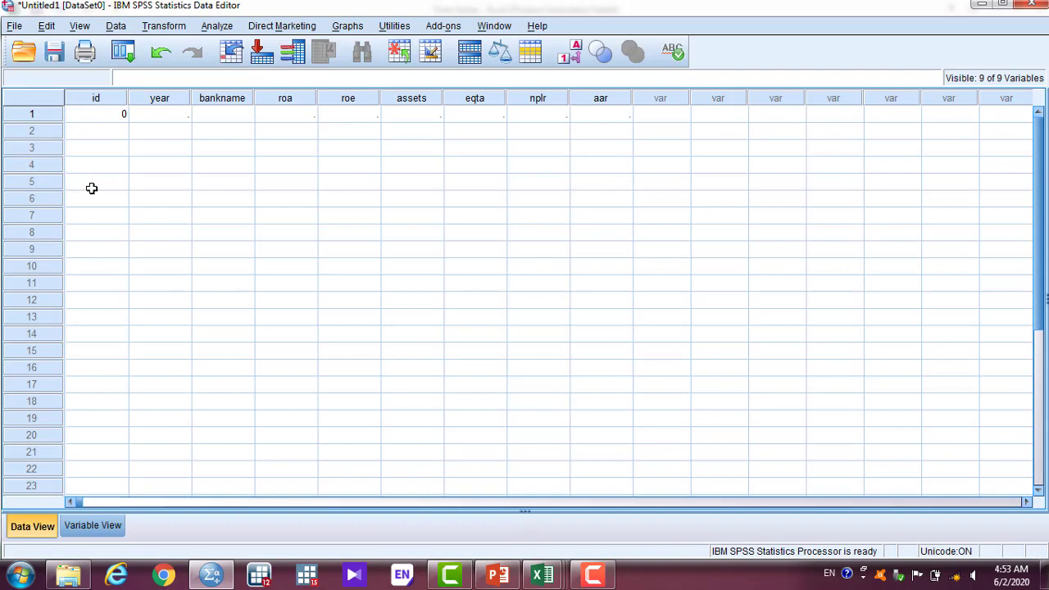
Step: Enter 1 as the id of the first case in SPSS and check it against the Excel sheet
{"action": "key", "text": "alt+Tab"}
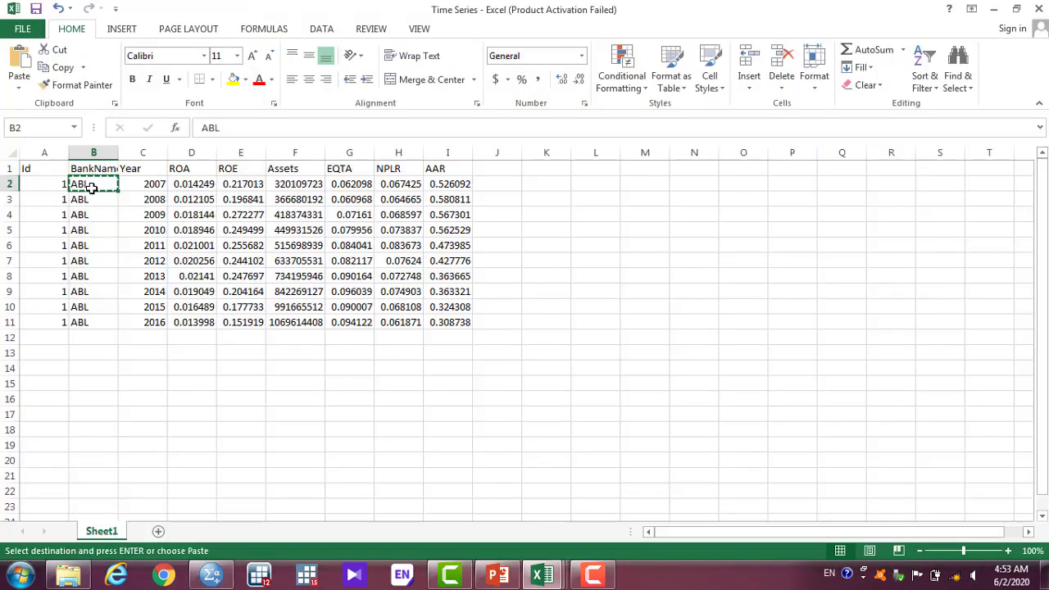
{"action": "key", "text": "alt+Tab"}
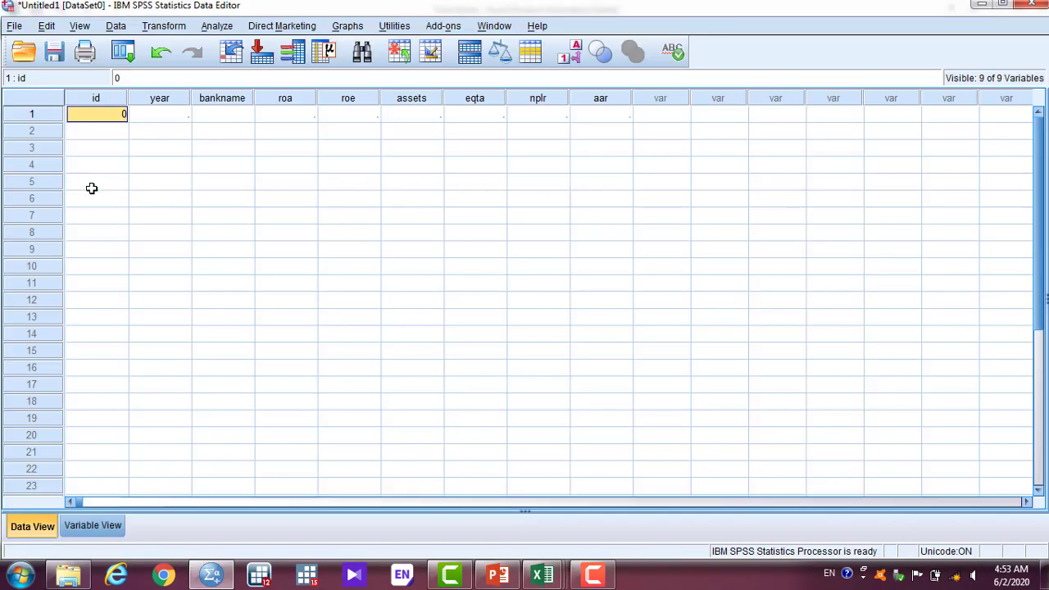
{"action": "type", "text": "1"}
{"action": "key", "text": "Tab"}
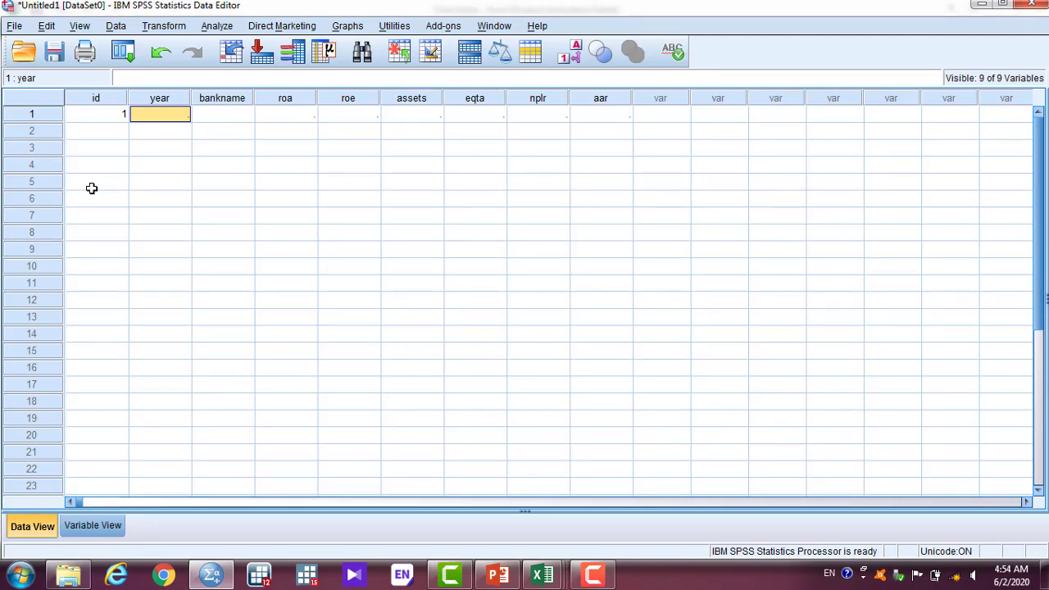
{"action": "key", "text": "alt+Tab"}
{"action": "key", "text": "alt+Tab"}
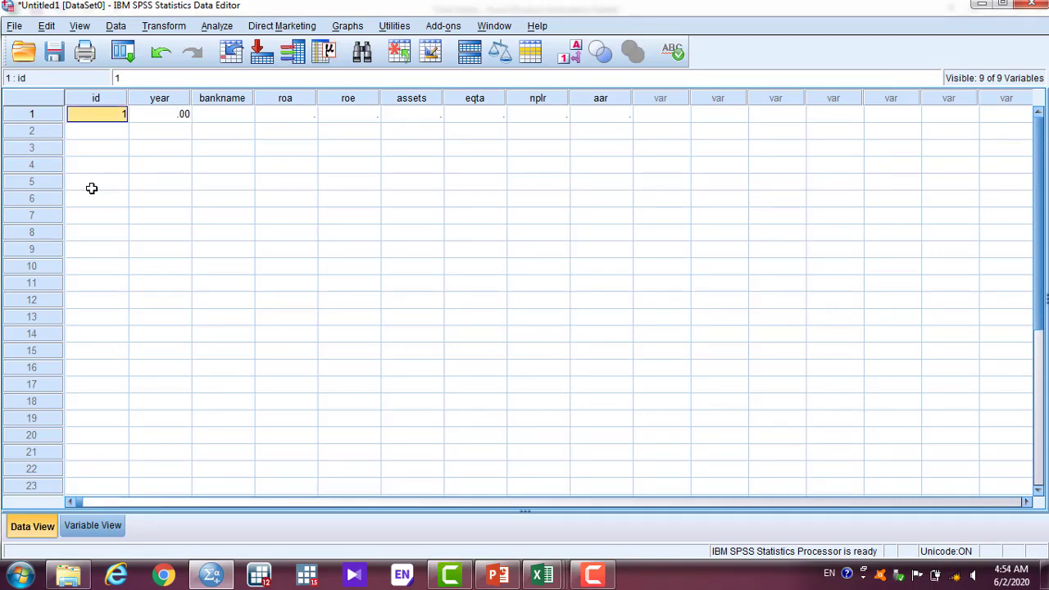
{"action": "key", "text": "alt+Tab"}
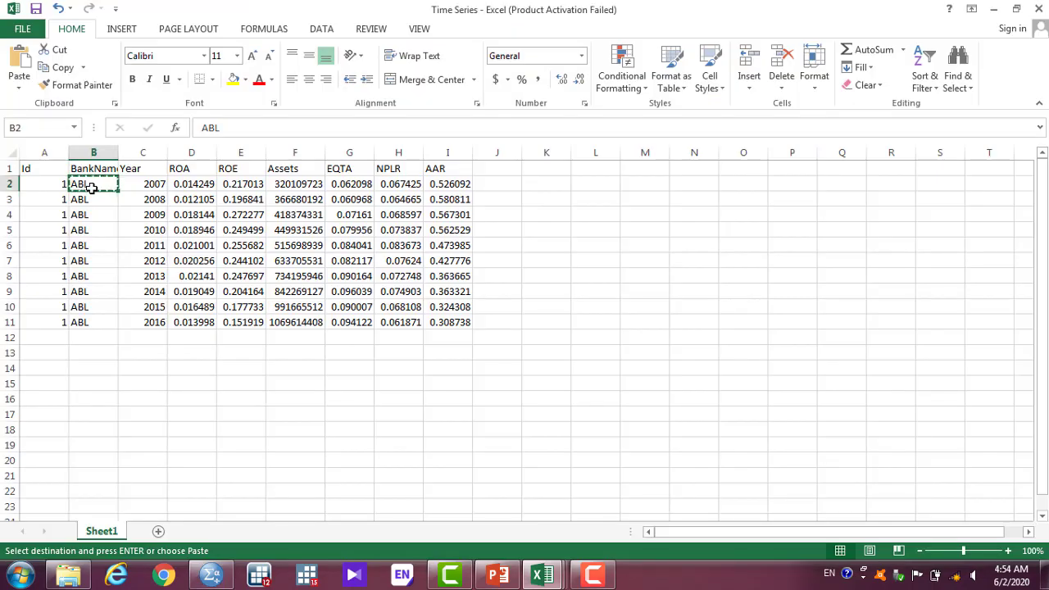
{"action": "key", "text": "alt+Tab"}
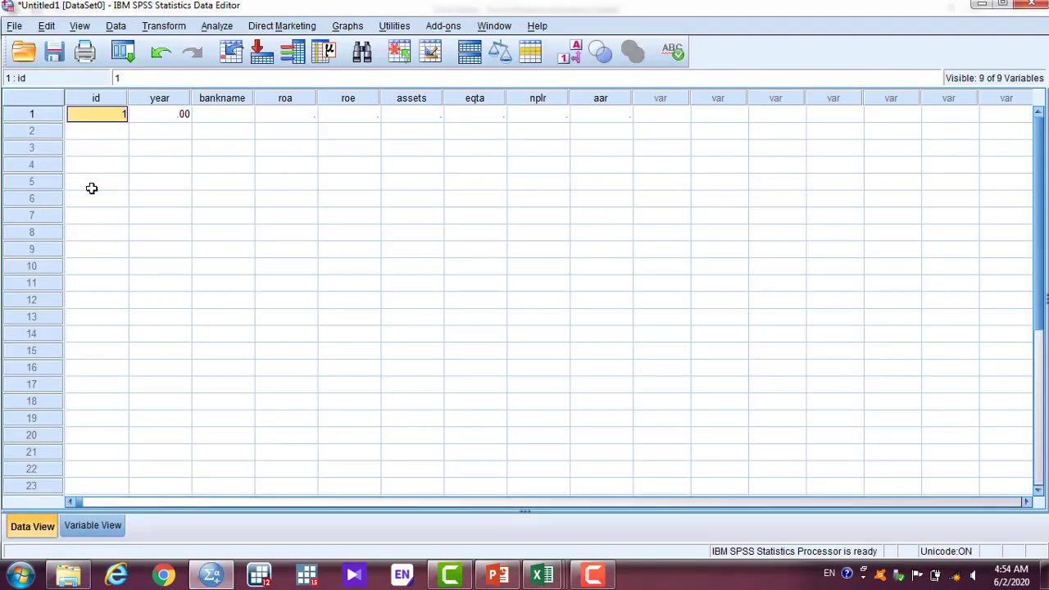
Step: Undo the values entered in the first case and review the variable definitions in Variable View
{"action": "key", "text": "ctrl+z"}
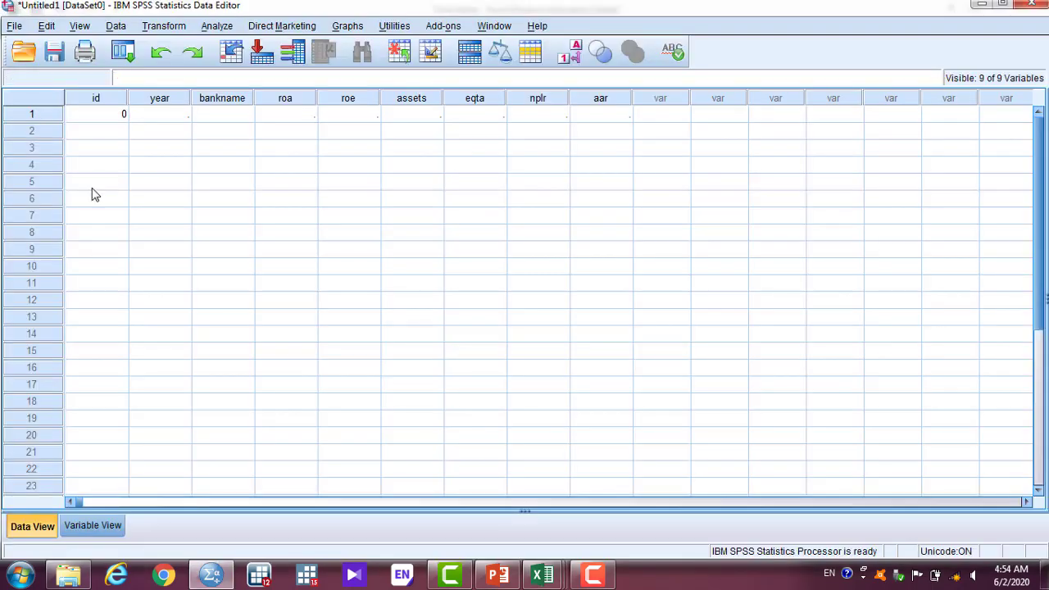
{"action": "key", "text": "ctrl+z"}
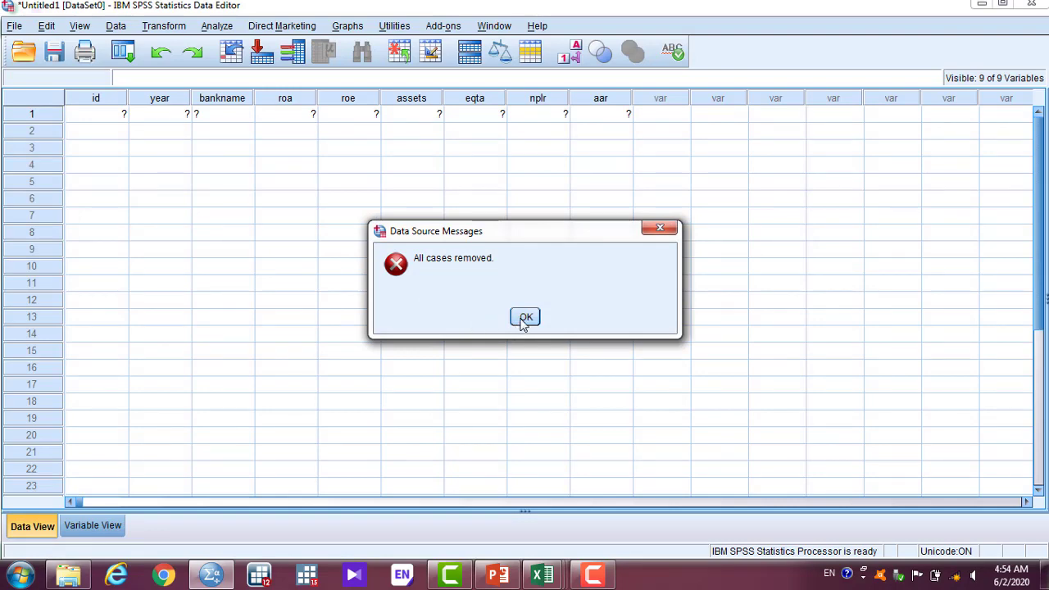
{"action": "left_click", "coordinate": [524, 318]}
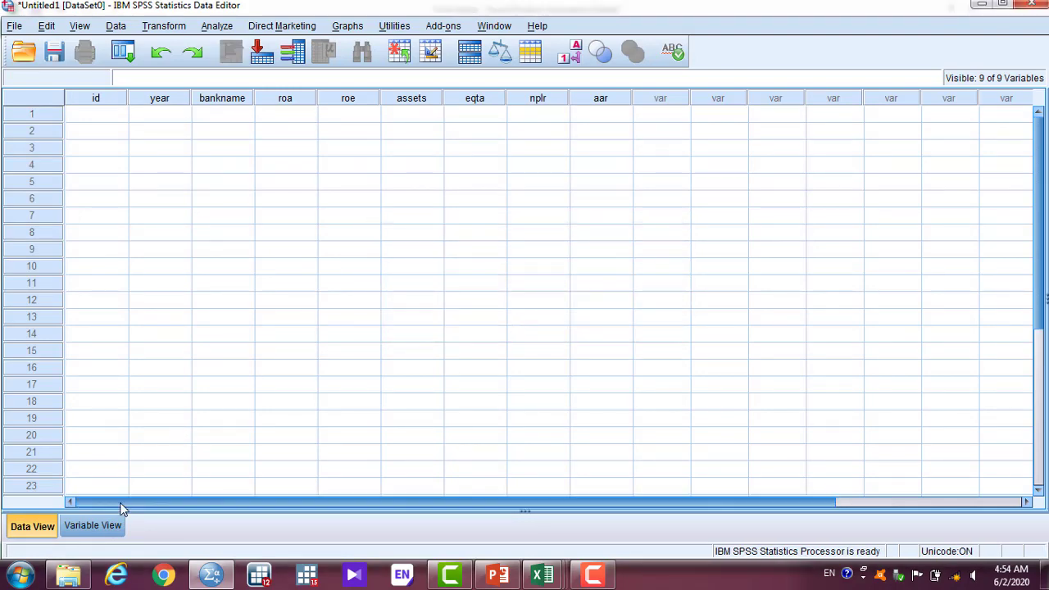
{"action": "left_click", "coordinate": [105, 525]}
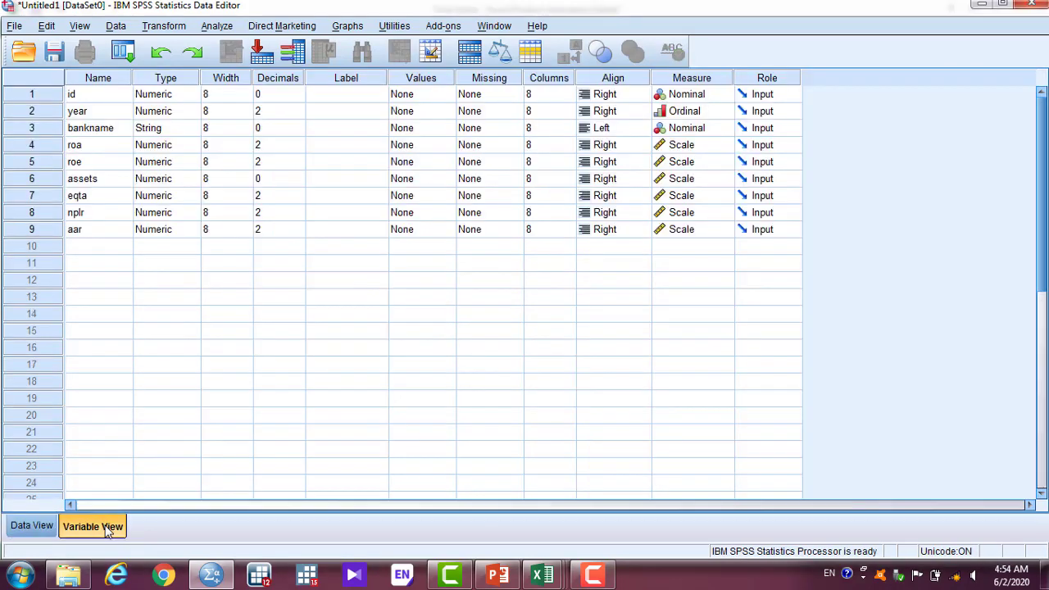
{"action": "left_click", "coordinate": [39, 528]}
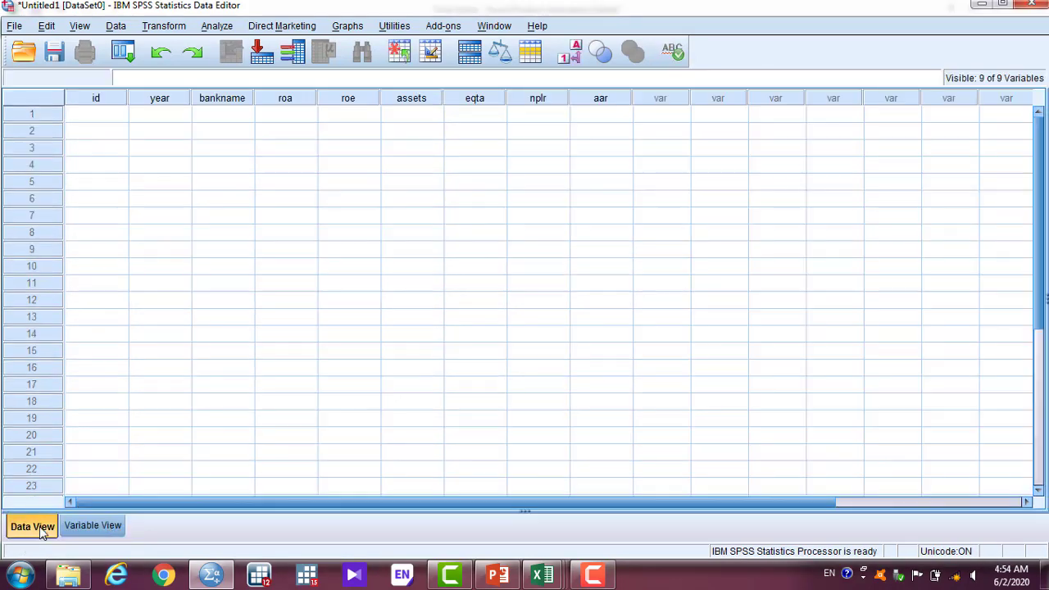
Step: Enter 1 as the id for cases 1 to 10 in Data View
{"action": "left_click", "coordinate": [107, 119]}
{"action": "type", "text": "1"}
{"action": "key", "text": "Return"}
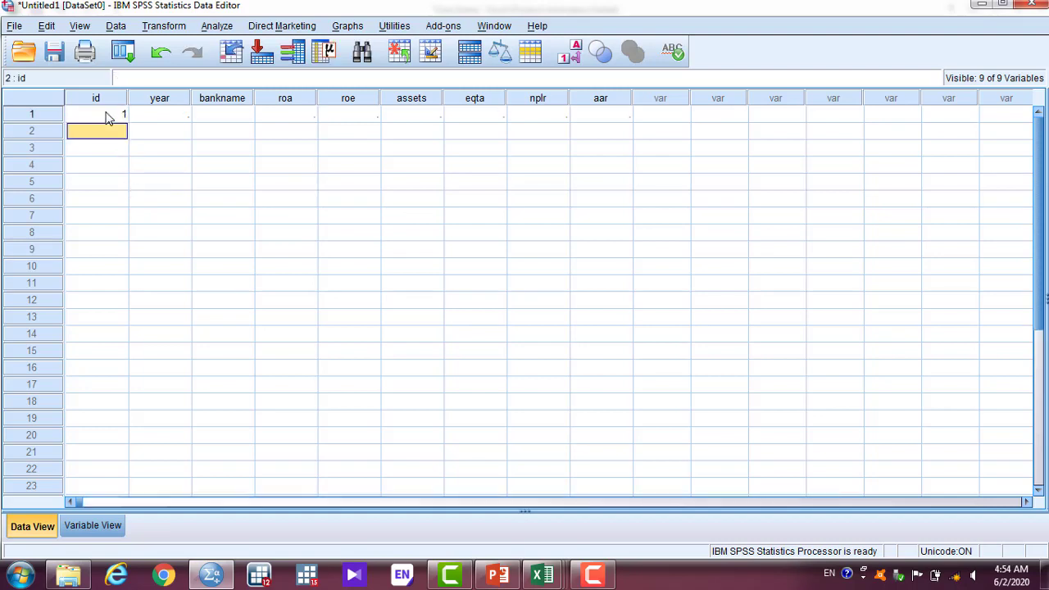
{"action": "type", "text": "1 1 1 1 1 "}
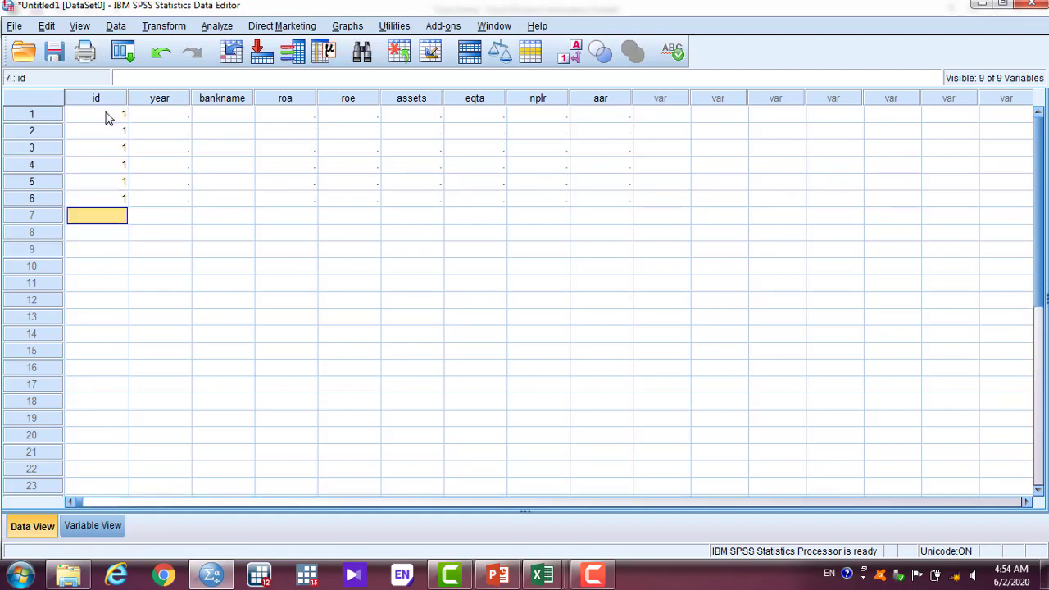
{"action": "type", "text": "1"}
{"action": "key", "text": "Return"}
{"action": "type", "text": "1"}
{"action": "key", "text": "Return"}
{"action": "type", "text": "1"}
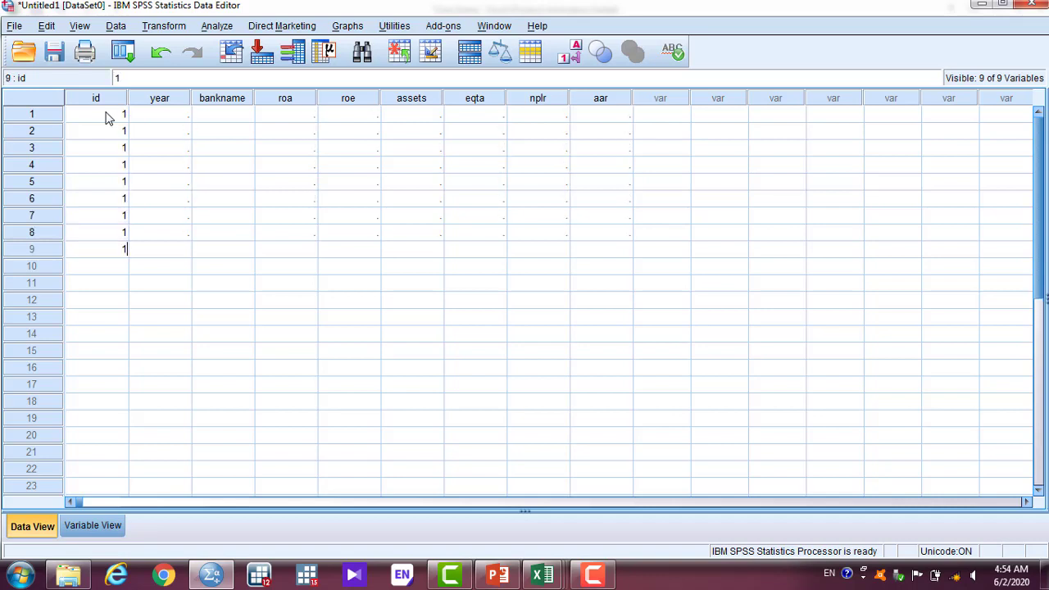
{"action": "key", "text": "Return"}
{"action": "type", "text": "1"}
{"action": "key", "text": "Return"}
Step: Enter the years 2007 to 2011 in the year column for cases 1 to 5
{"action": "key", "text": "Up"}
{"action": "key", "text": "Up"}
{"action": "key", "text": "Up"}
{"action": "key", "text": "Up"}
{"action": "key", "text": "Up"}
{"action": "key", "text": "Up"}
{"action": "key", "text": "Up"}
{"action": "key", "text": "Up"}
{"action": "key", "text": "Up"}
{"action": "key", "text": "Up"}
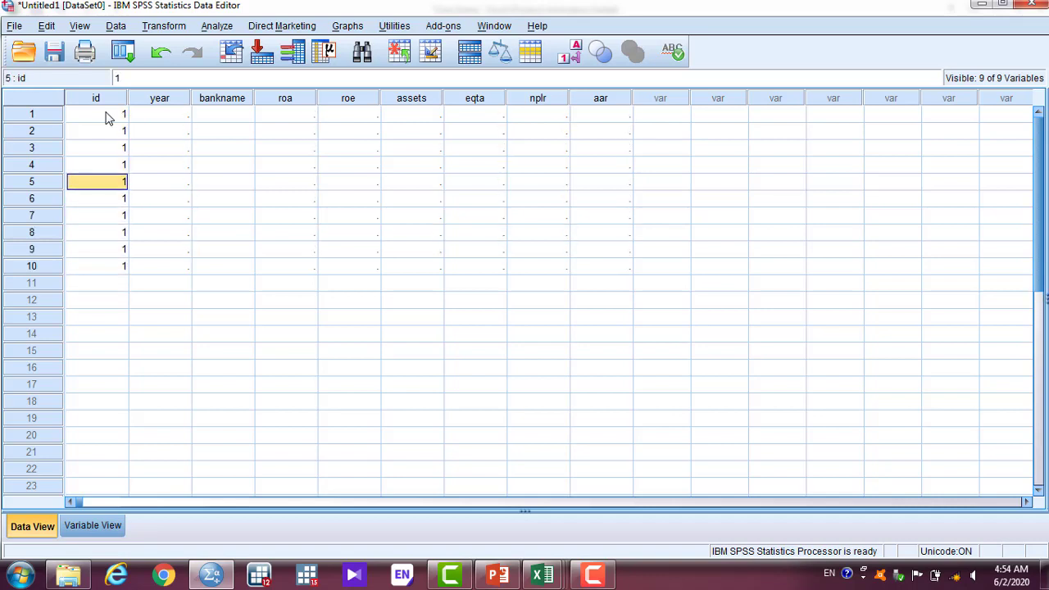
{"action": "key", "text": "Right"}
{"action": "type", "text": "2007"}
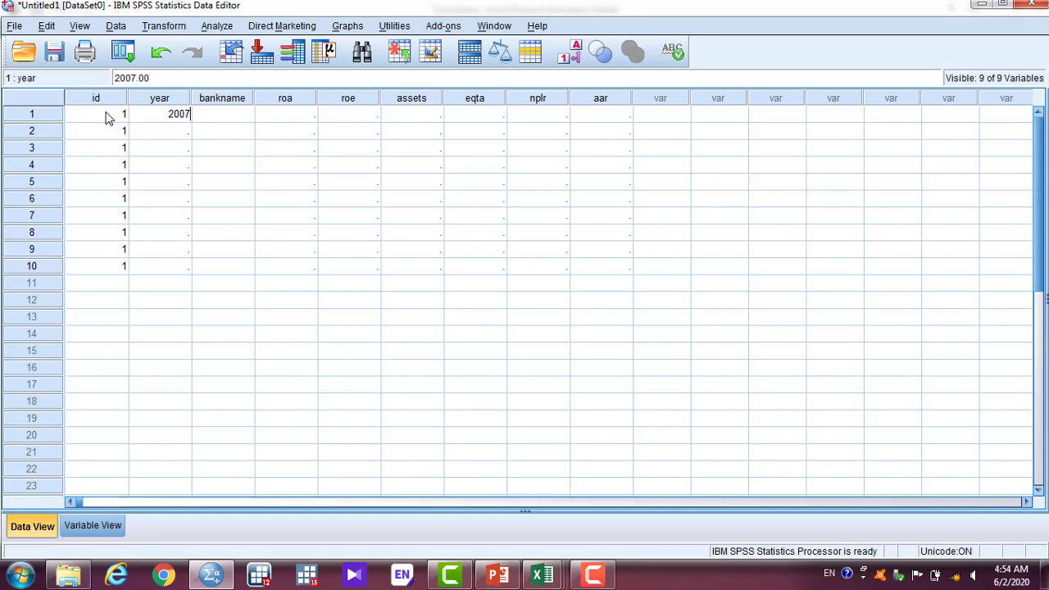
{"action": "key", "text": "Return"}
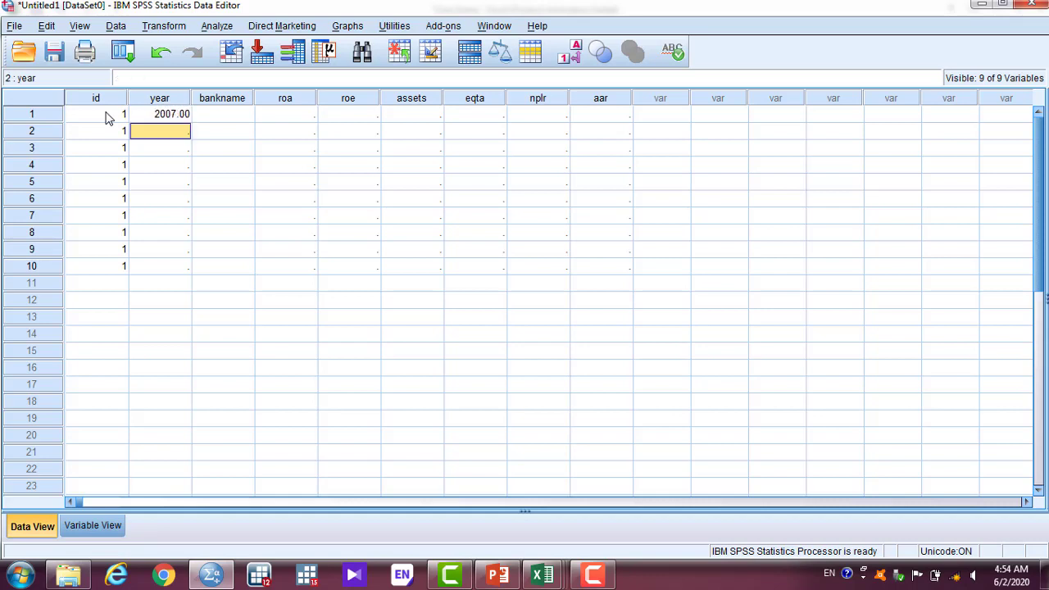
{"action": "type", "text": "2008"}
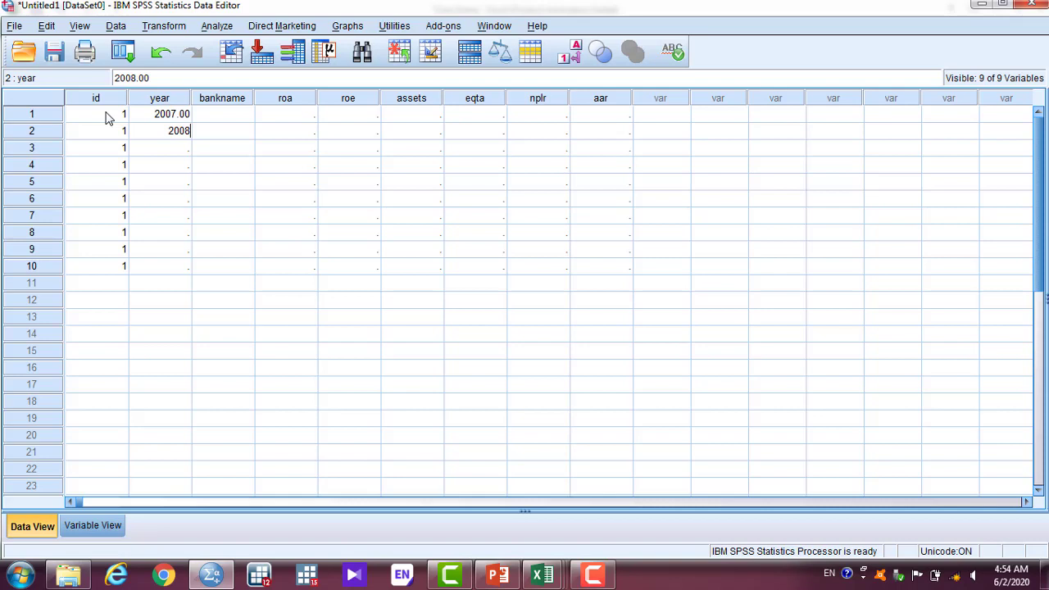
{"action": "key", "text": "Return"}
{"action": "type", "text": "2009"}
{"action": "key", "text": "Return"}
{"action": "type", "text": "2010"}
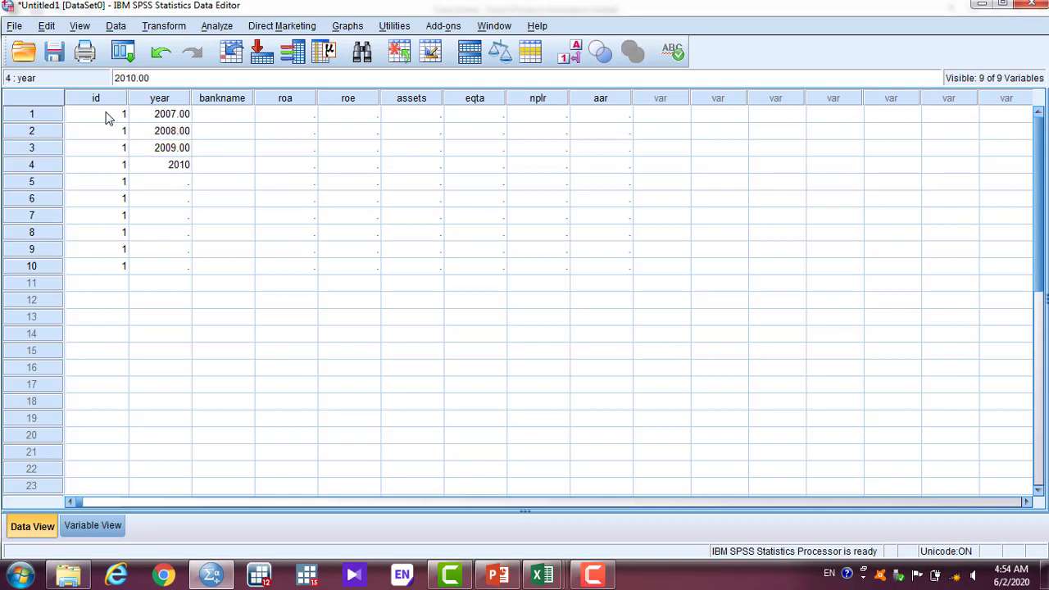
{"action": "key", "text": "Return"}
{"action": "type", "text": "2011"}
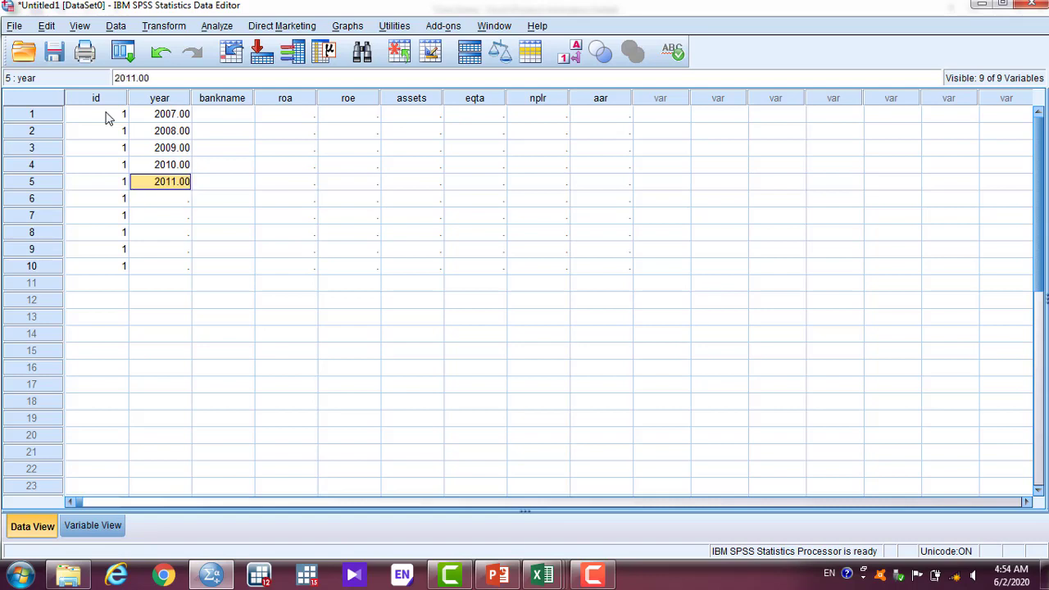
Step: Enter 2012, 2013, 2014, 2105 and 2016 in the year column for cases 6 to 10
{"action": "key", "text": "Return"}
{"action": "type", "text": "2012"}
{"action": "key", "text": "Return"}
{"action": "type", "text": "2"}
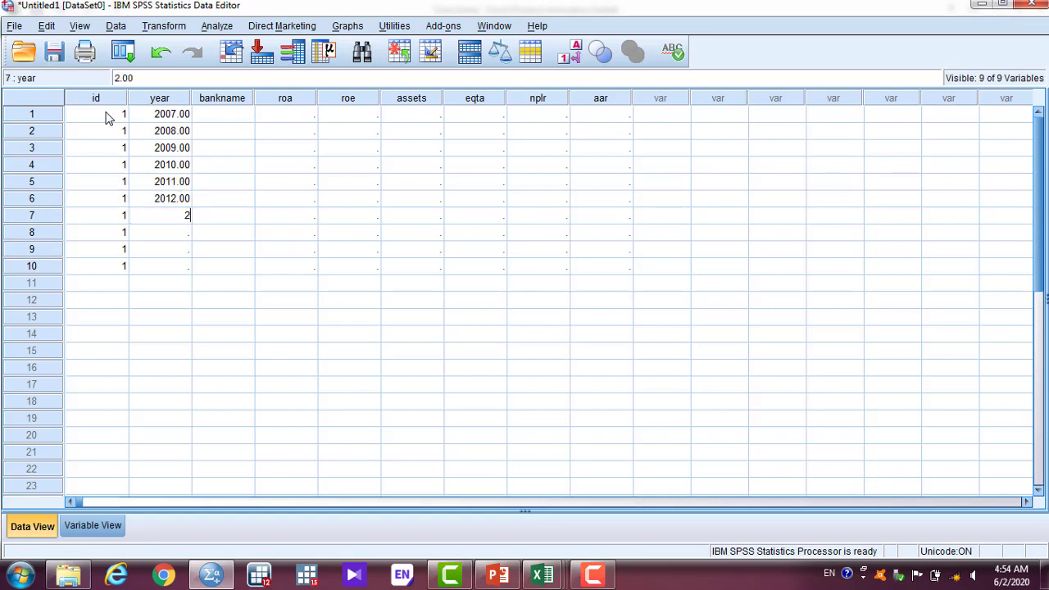
{"action": "type", "text": "013"}
{"action": "key", "text": "Return"}
{"action": "type", "text": "2014"}
{"action": "key", "text": "Return"}
{"action": "type", "text": "2105"}
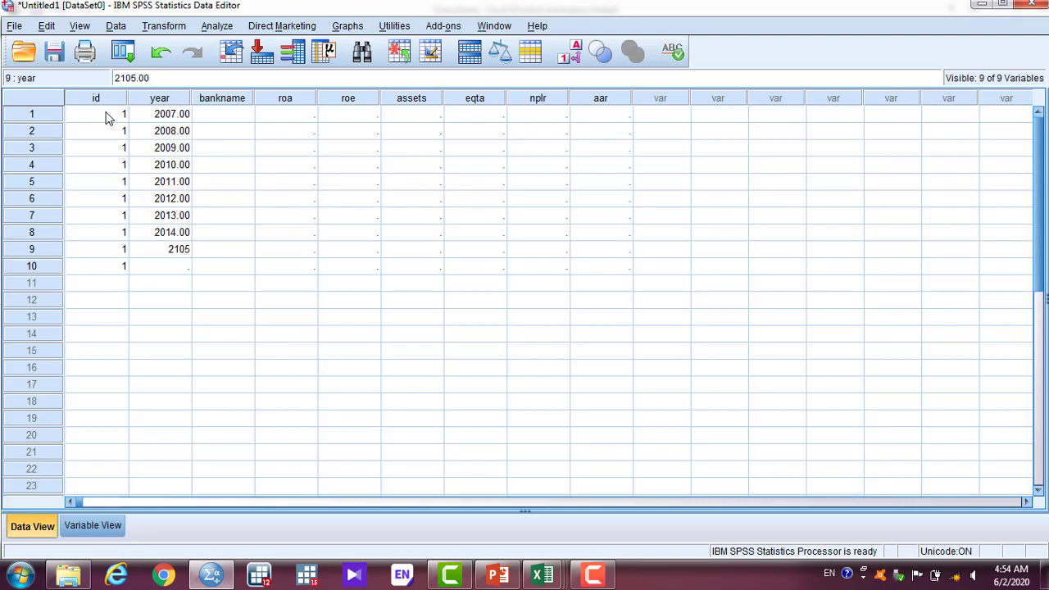
{"action": "key", "text": "Return"}
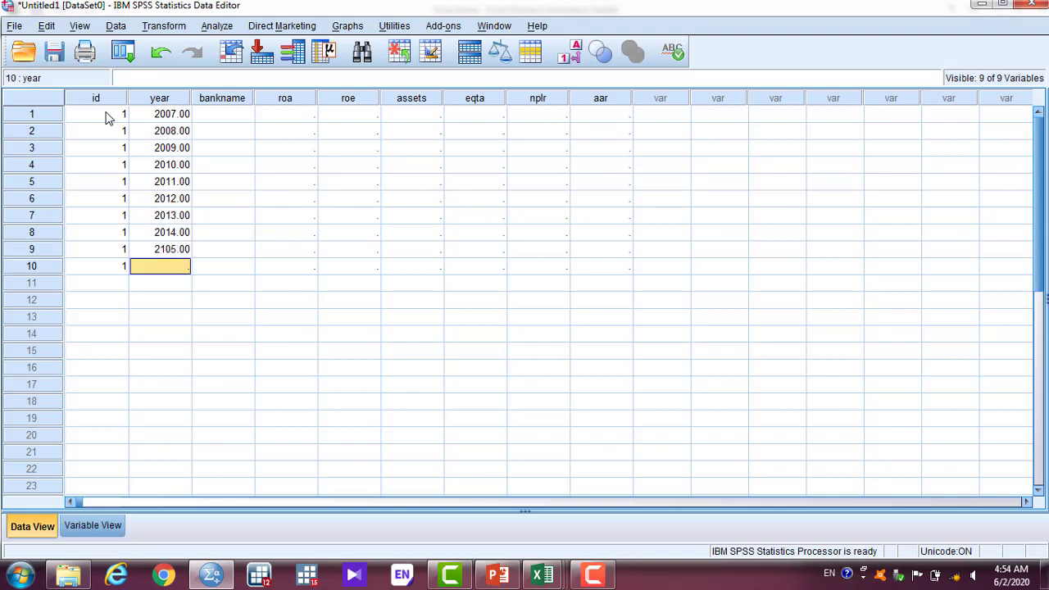
{"action": "type", "text": "2016"}
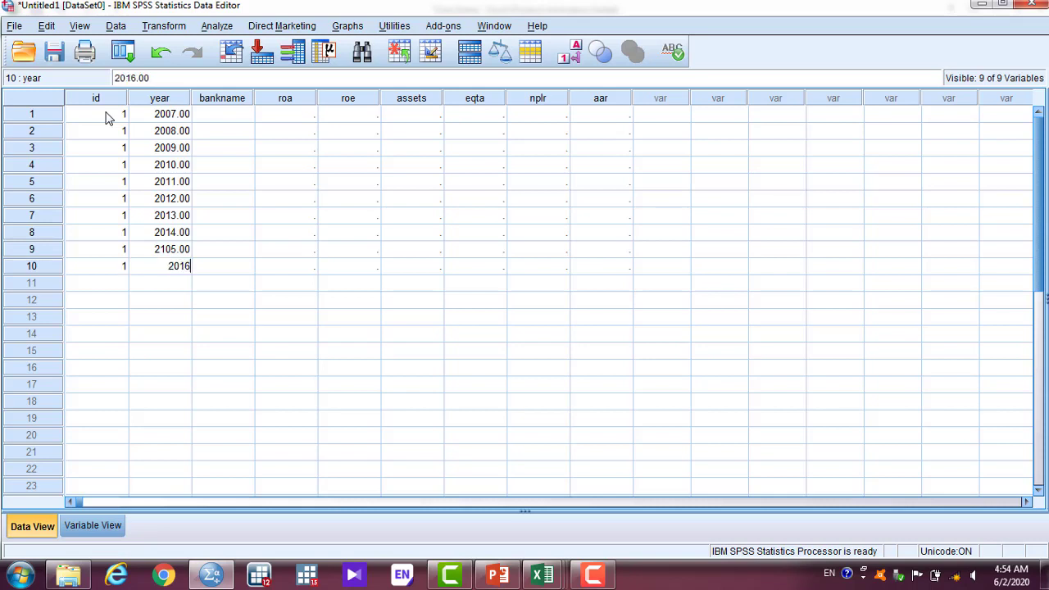
{"action": "key", "text": "Return"}
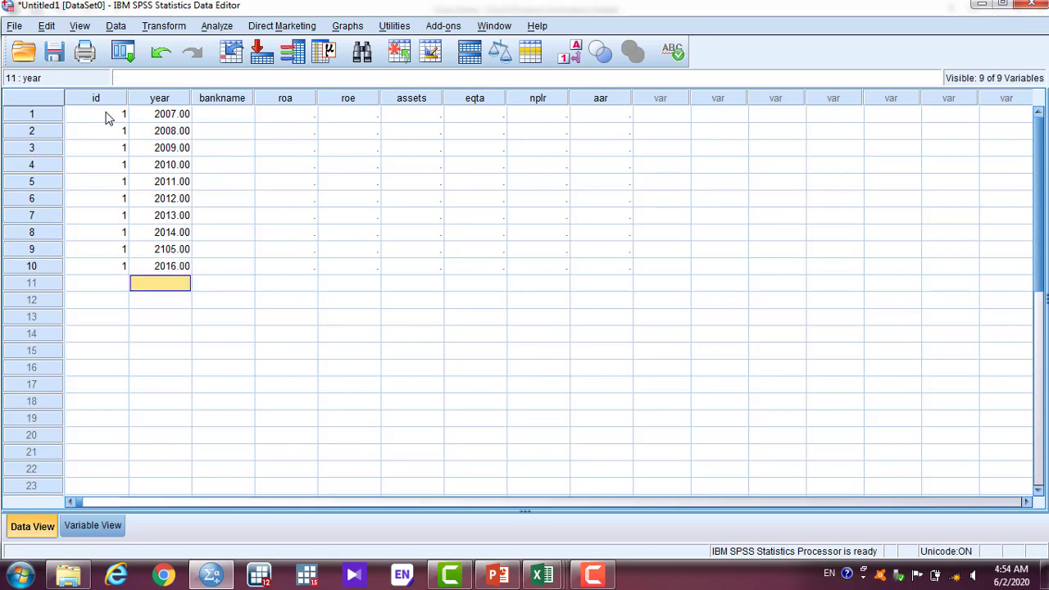
Step: Set the decimals of the year variable to 0 in Variable View and return to Data View
{"action": "key", "text": "Up"}
{"action": "key", "text": "Up"}
{"action": "key", "text": "Up"}
{"action": "key", "text": "Up"}
{"action": "key", "text": "Up"}
{"action": "key", "text": "Up"}
{"action": "key", "text": "Up"}
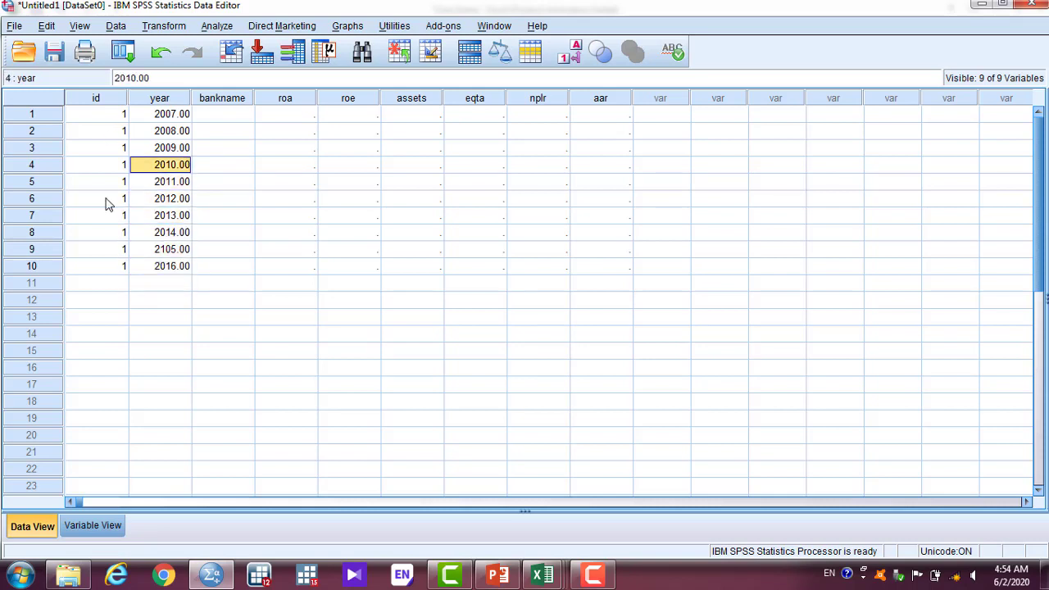
{"action": "left_click", "coordinate": [82, 525]}
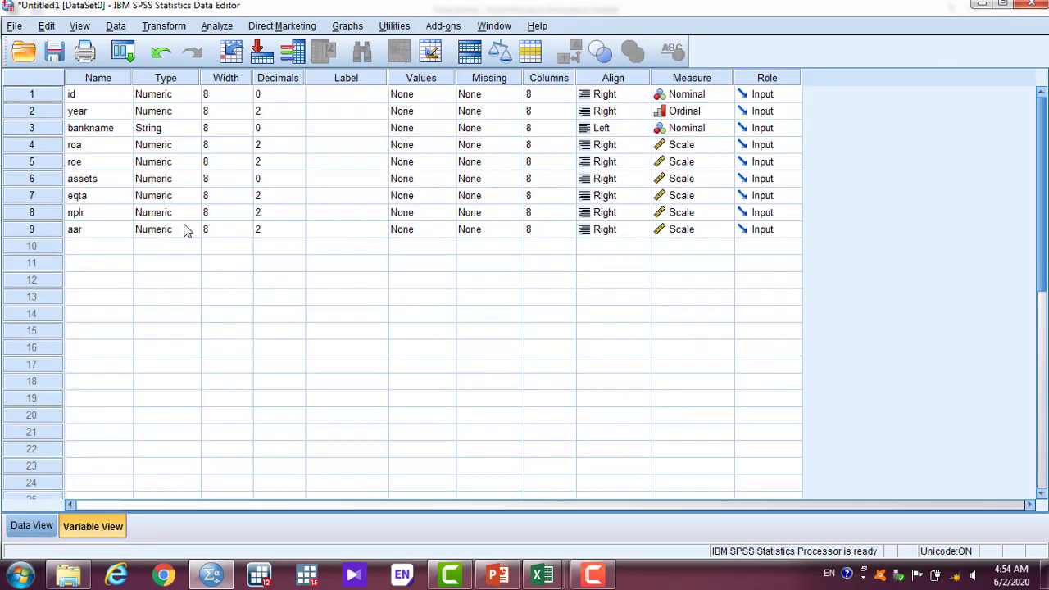
{"action": "left_click", "coordinate": [279, 111]}
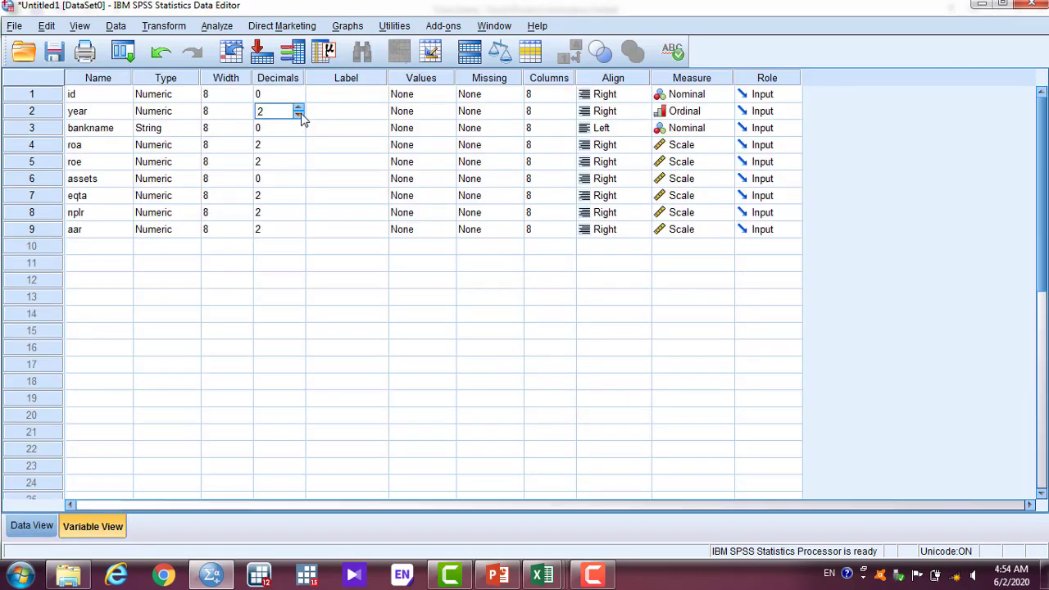
{"action": "left_click", "coordinate": [299, 116]}
{"action": "left_click", "coordinate": [293, 134]}
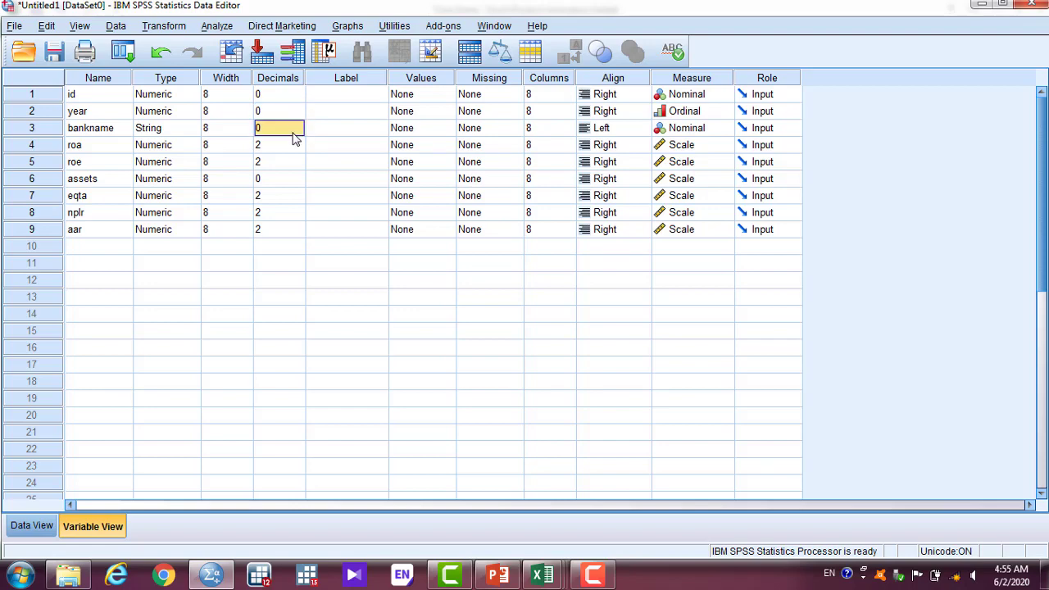
{"action": "left_click", "coordinate": [40, 533]}
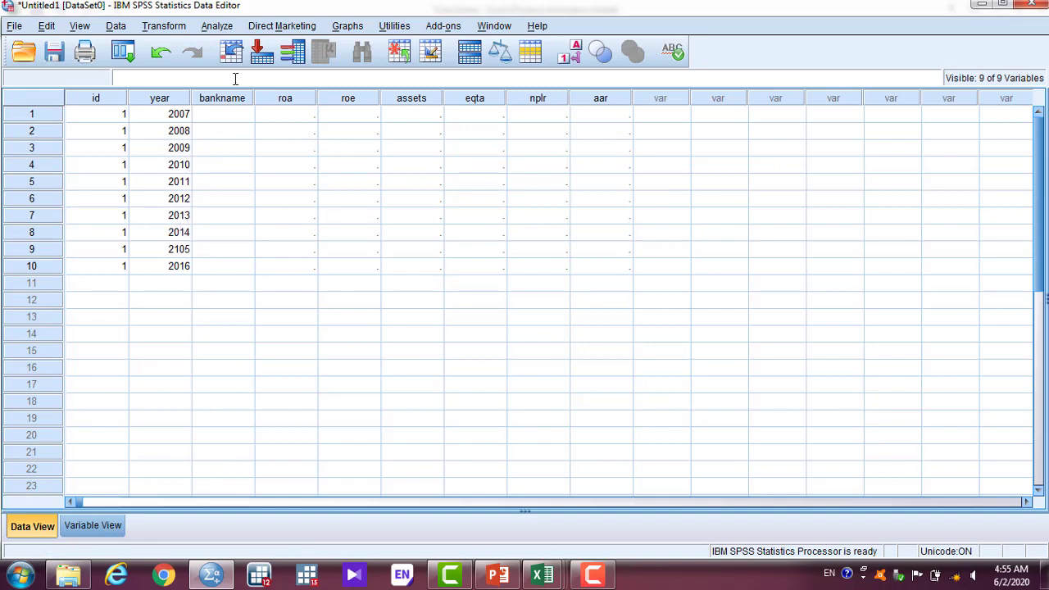
Step: Enter ABL as the bankname of the first case
{"action": "left_click", "coordinate": [238, 114]}
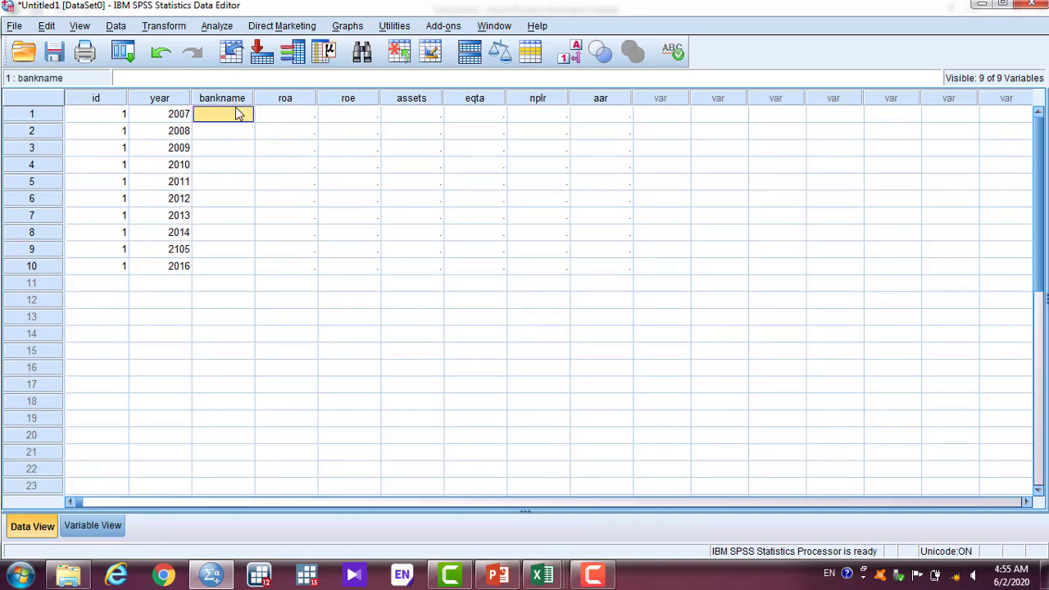
{"action": "type", "text": "ABLE"}
{"action": "key", "text": "BackSpace"}
{"action": "key", "text": "Return"}
Step: Fill the bankname column with ABL for the remaining cases through case 10
{"action": "left_click", "coordinate": [238, 113]}
{"action": "key", "text": "shift+Down"}
{"action": "key", "text": "shift+Down"}
{"action": "key", "text": "shift+Down"}
{"action": "key", "text": "shift+Down"}
{"action": "key", "text": "shift+Down"}
{"action": "key", "text": "shift+Down"}
{"action": "key", "text": "shift+Down"}
{"action": "key", "text": "shift+Down"}
{"action": "key", "text": "shift+Down"}
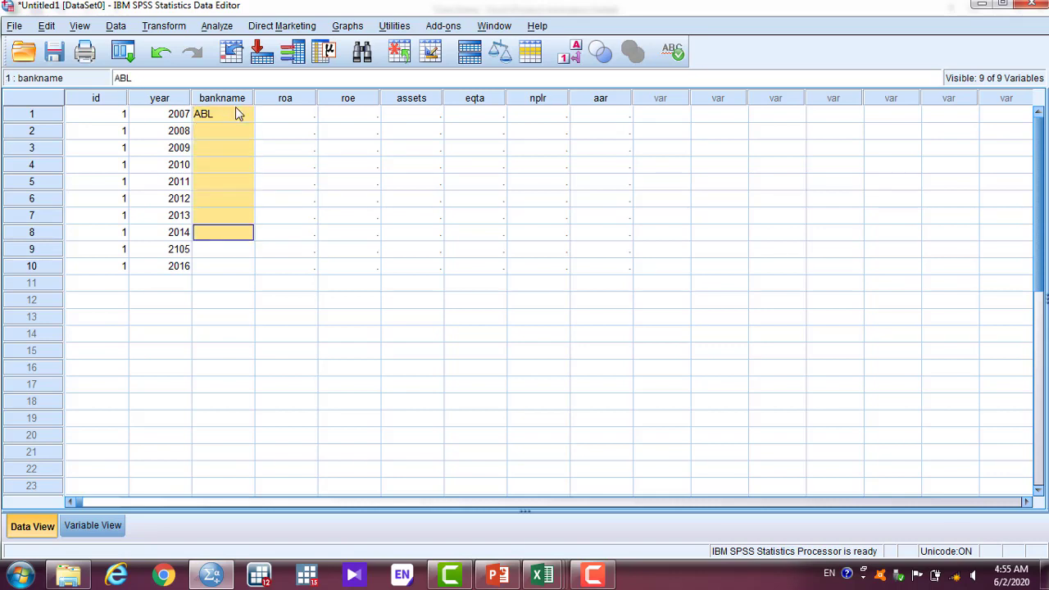
{"action": "type", "text": "ABL ABL ABL ABL ABL ABL ABL ABL ABL"}
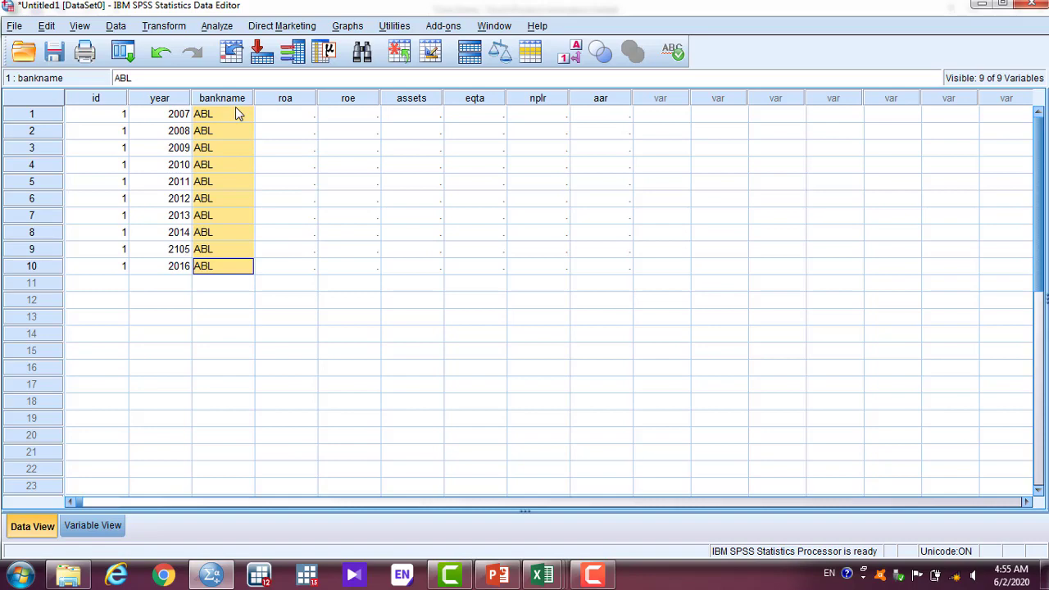
Step: Copy the 2007 ROA value from the Excel sheet and paste it into the first roa cell in SPSS
{"action": "key", "text": "Up"}
{"action": "key", "text": "Up"}
{"action": "key", "text": "Up"}
{"action": "key", "text": "Up"}
{"action": "key", "text": "Up"}
{"action": "key", "text": "Up"}
{"action": "key", "text": "Up"}
{"action": "key", "text": "Up"}
{"action": "key", "text": "Up"}
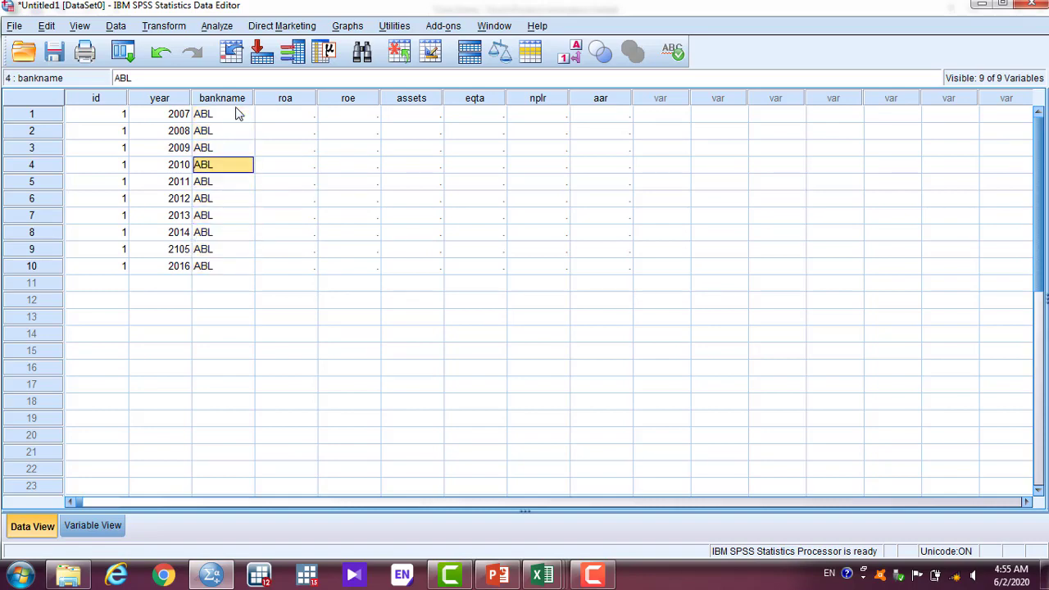
{"action": "key", "text": "Right"}
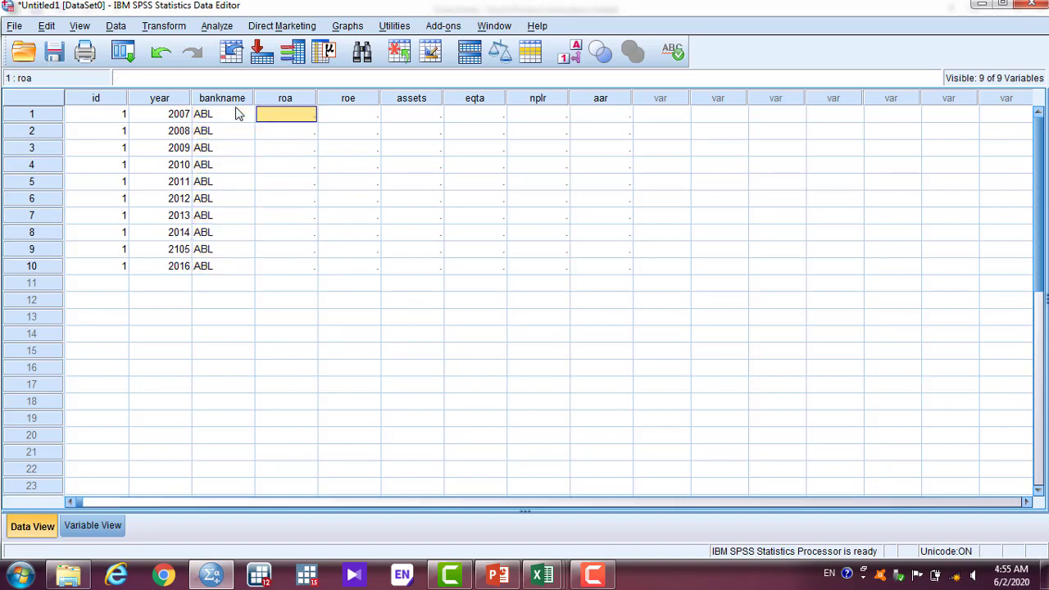
{"action": "key", "text": "alt+Tab"}
{"action": "key", "text": "Right"}
{"action": "key", "text": "Right"}
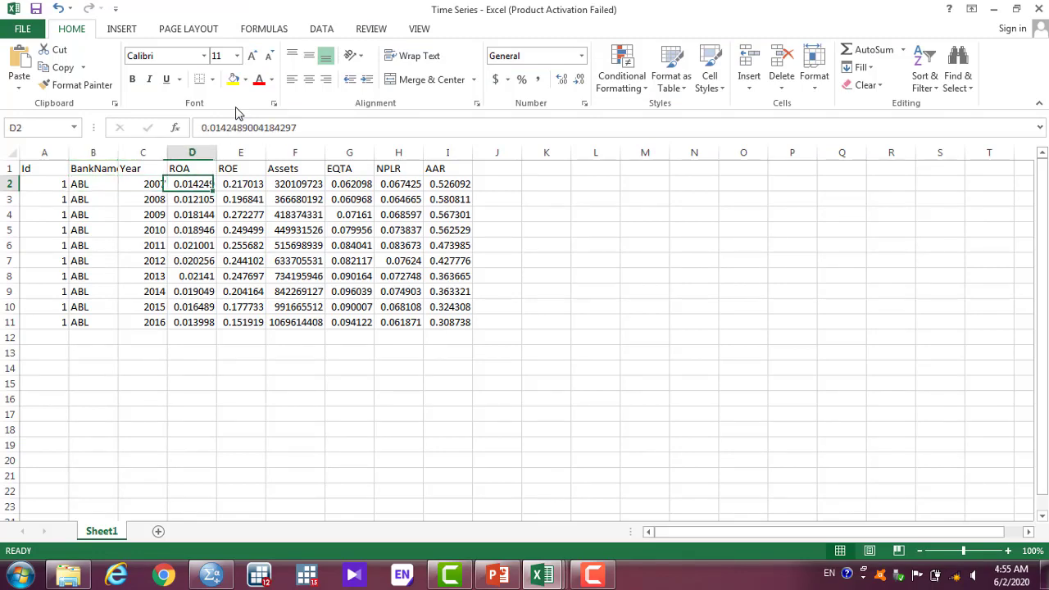
{"action": "key", "text": "ctrl+c"}
{"action": "key", "text": "alt+Tab"}
{"action": "key", "text": "ctrl+v"}
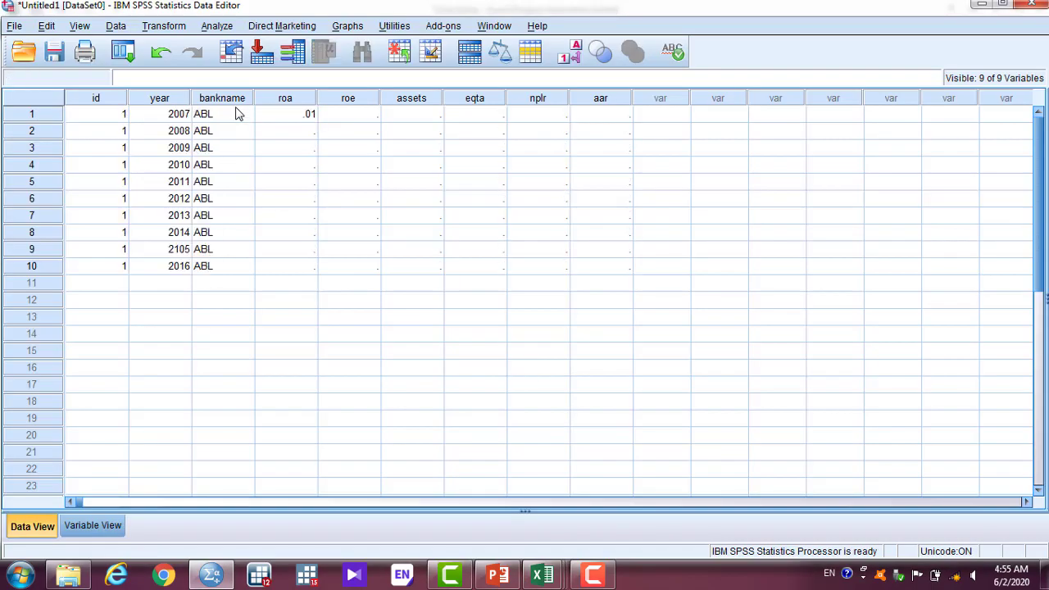
Step: Copy the 2008 to 2016 ROA values from Excel and paste them into the roa column in SPSS from case 2 onward
{"action": "key", "text": "alt+Tab"}
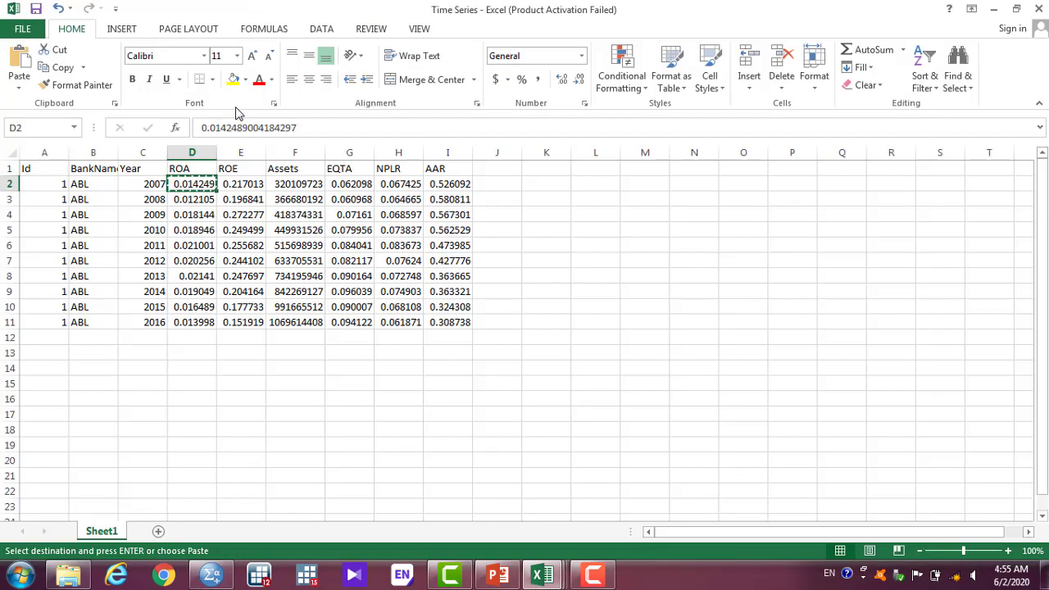
{"action": "key", "text": "Down"}
{"action": "key", "text": "shift+Down"}
{"action": "key", "text": "shift+Down"}
{"action": "key", "text": "shift+Down"}
{"action": "key", "text": "shift+Down"}
{"action": "key", "text": "shift+Down"}
{"action": "key", "text": "shift+Down"}
{"action": "key", "text": "shift+Down"}
{"action": "key", "text": "shift+Down"}
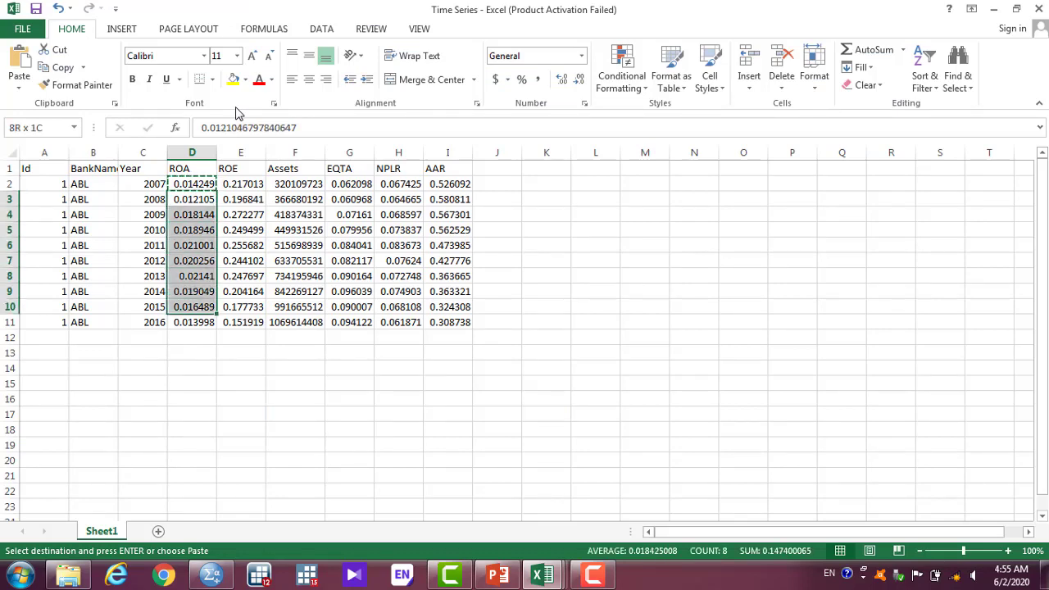
{"action": "key", "text": "ctrl+c"}
{"action": "key", "text": "alt+Tab"}
{"action": "key", "text": "ctrl+Home"}
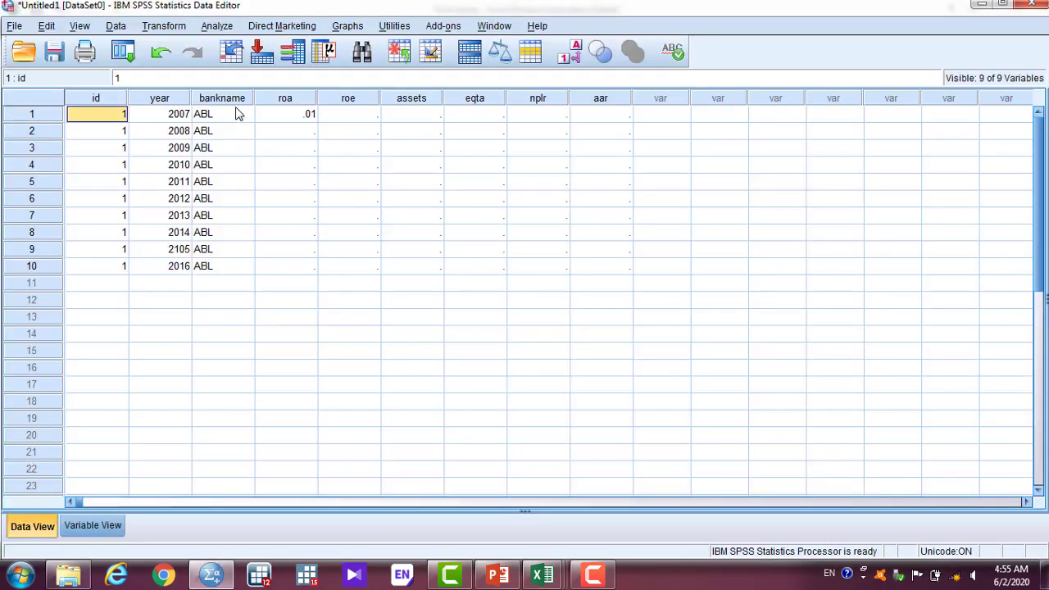
{"action": "left_click", "coordinate": [311, 138]}
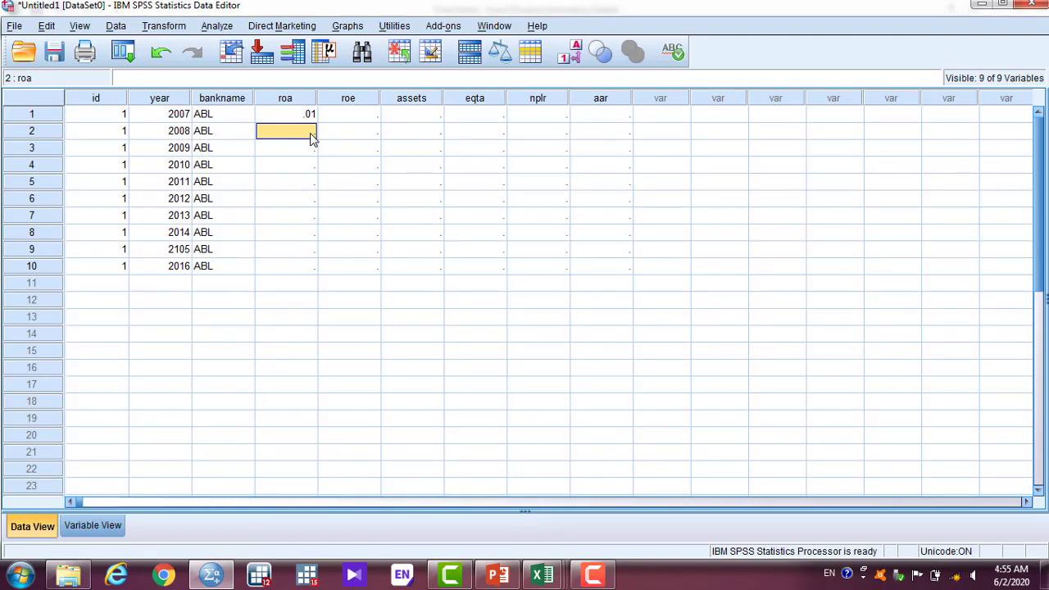
{"action": "key", "text": "ctrl+v"}
Step: Copy all ROE values for 2007 to 2016 from Excel and paste them into the roe column in SPSS from case 1
{"action": "key", "text": "ctrl+Home"}
{"action": "key", "text": "Right"}
{"action": "key", "text": "Right"}
{"action": "key", "text": "Right"}
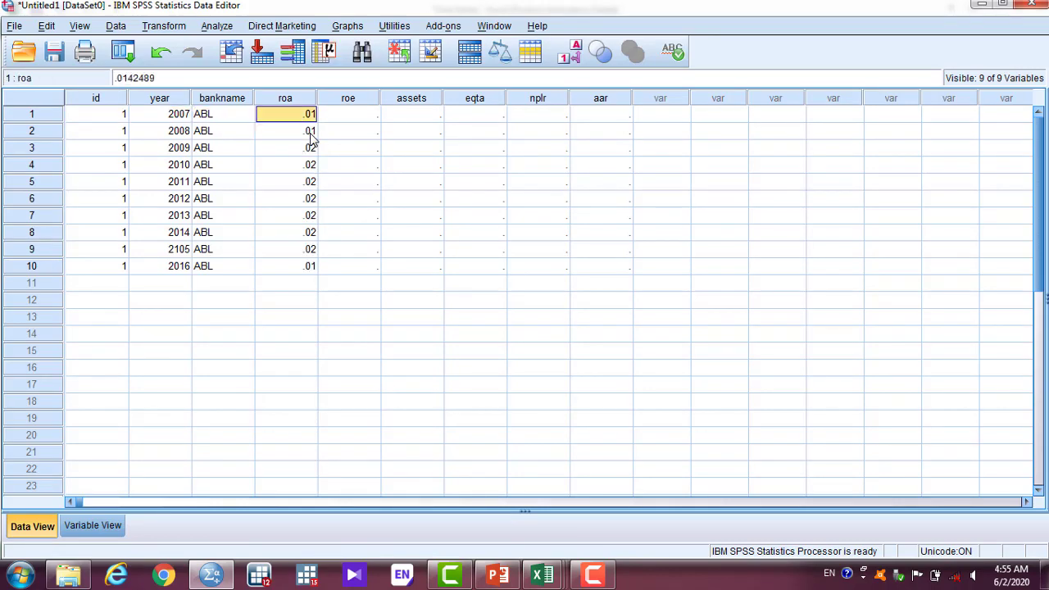
{"action": "key", "text": "Right"}
{"action": "key", "text": "alt+Tab"}
{"action": "key", "text": "Right"}
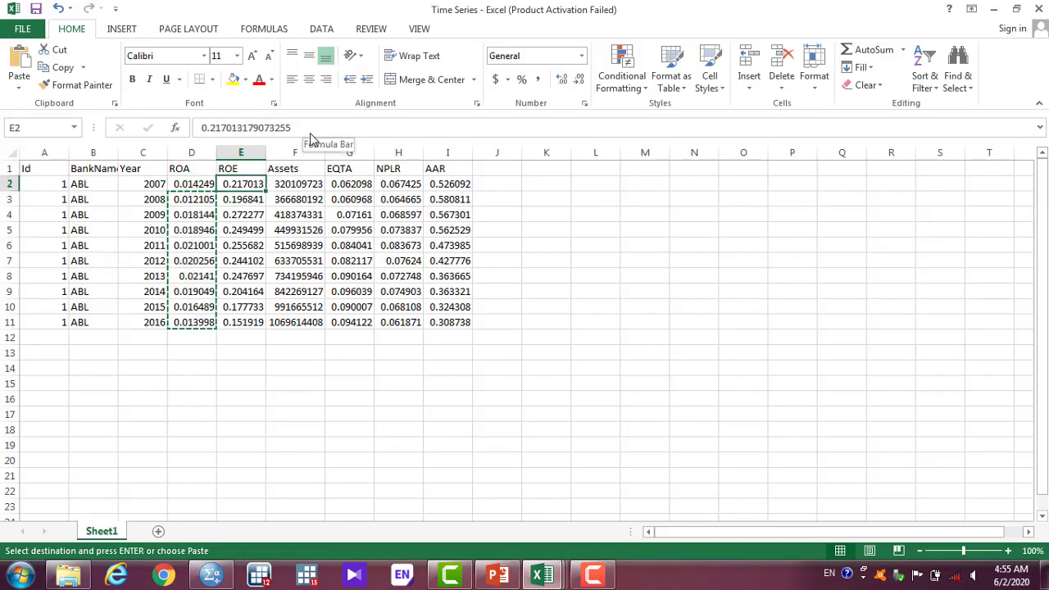
{"action": "key", "text": "ctrl+shift+Down"}
{"action": "key", "text": "ctrl+c"}
{"action": "key", "text": "alt+Tab"}
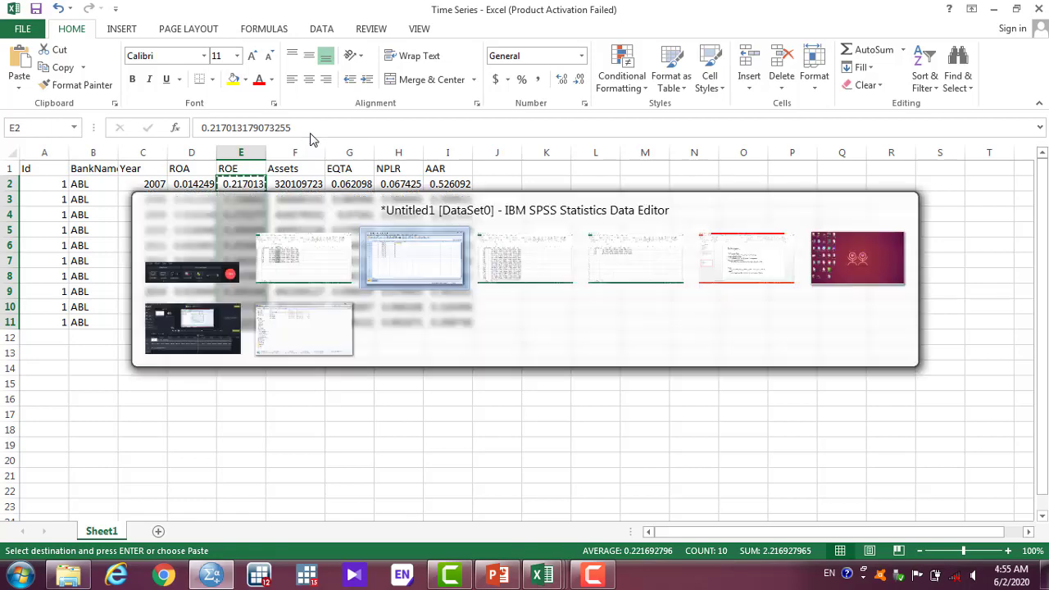
{"action": "key", "text": "ctrl+v"}
Step: Copy the Assets, EQTA, NPLR and AAR values for 2007 to 2016 from Excel and paste them into SPSS from the first assets cell
{"action": "key", "text": "alt+Tab"}
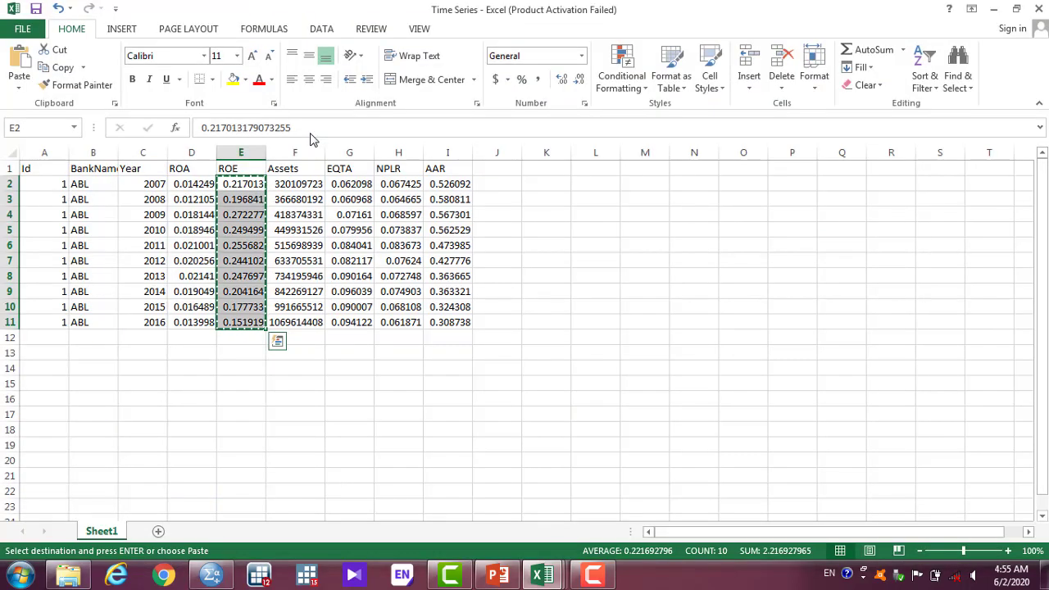
{"action": "key", "text": "Right"}
{"action": "key", "text": "shift+Right"}
{"action": "key", "text": "shift+Right"}
{"action": "key", "text": "shift+Right"}
{"action": "key", "text": "shift+Down"}
{"action": "key", "text": "shift+Down"}
{"action": "key", "text": "shift+Down"}
{"action": "key", "text": "shift+Down"}
{"action": "key", "text": "shift+Down"}
{"action": "key", "text": "shift+Down"}
{"action": "key", "text": "shift+Down"}
{"action": "key", "text": "shift+Down"}
{"action": "key", "text": "shift+Down"}
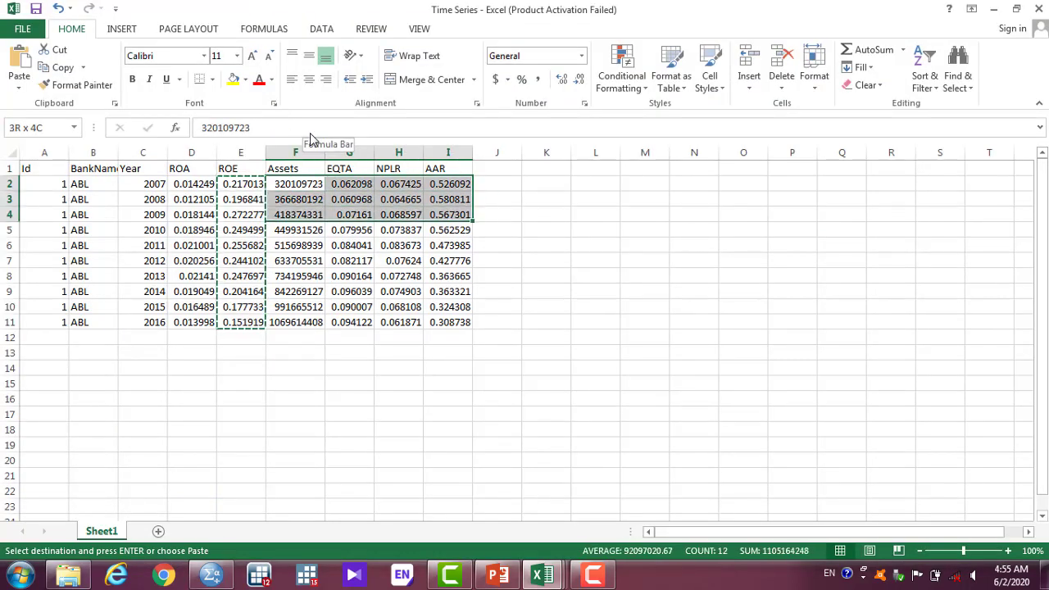
{"action": "key", "text": "ctrl+c"}
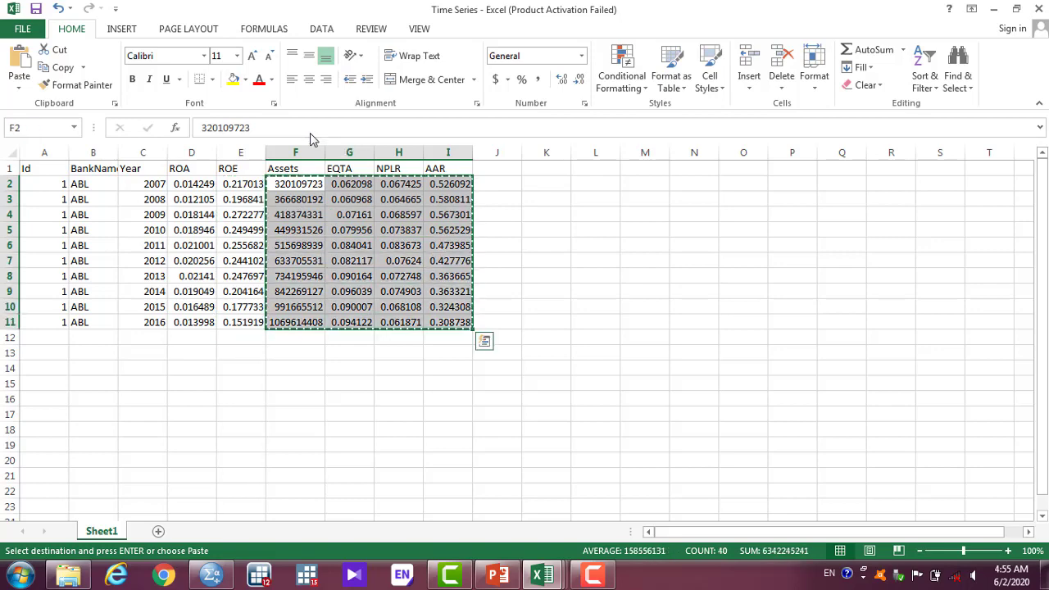
{"action": "key", "text": "alt+Tab"}
{"action": "left_click", "coordinate": [409, 121]}
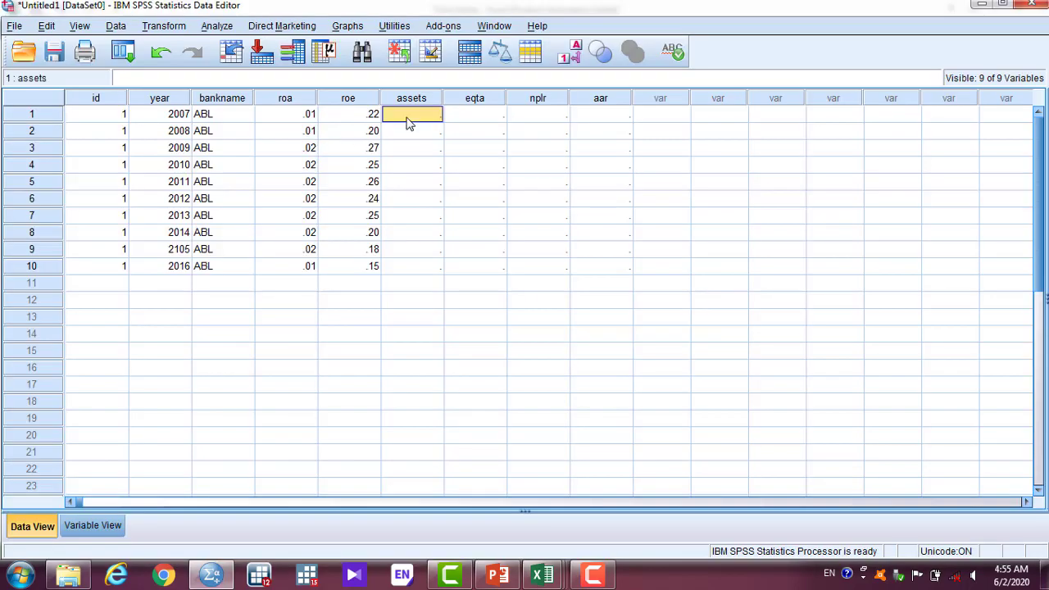
{"action": "key", "text": "ctrl+v"}
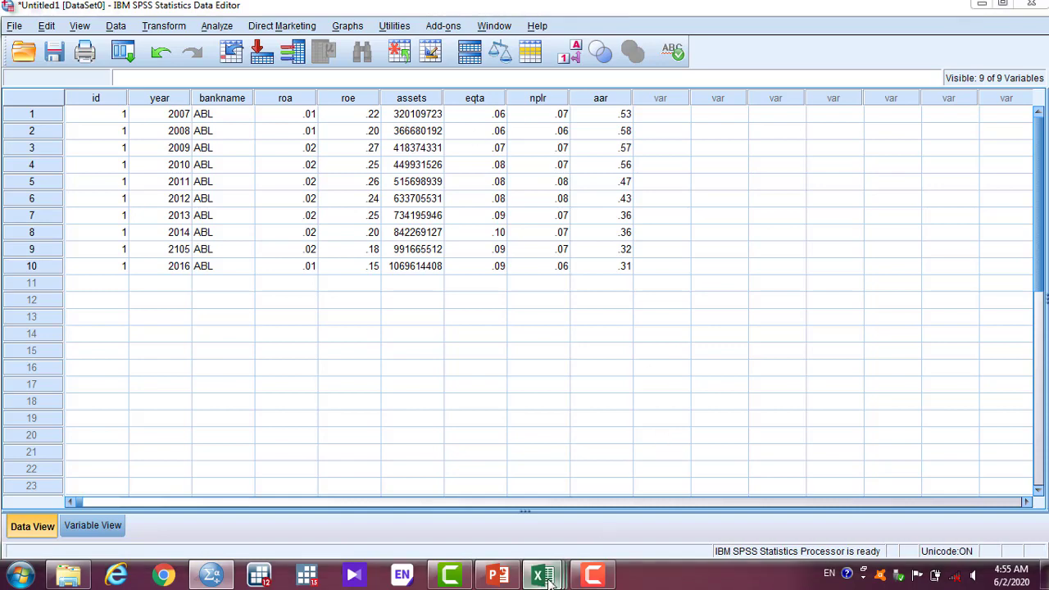
Step: Clear the time series values of all variables for cases 1 to 10 in Data View
{"action": "mouse_move", "coordinate": [542, 575]}
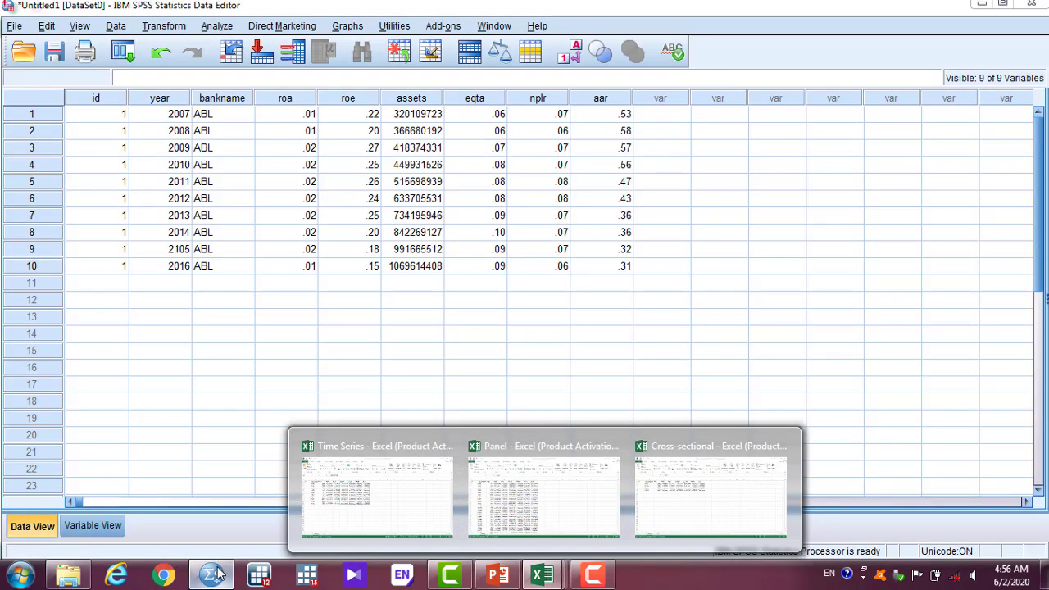
{"action": "left_click", "coordinate": [218, 440]}
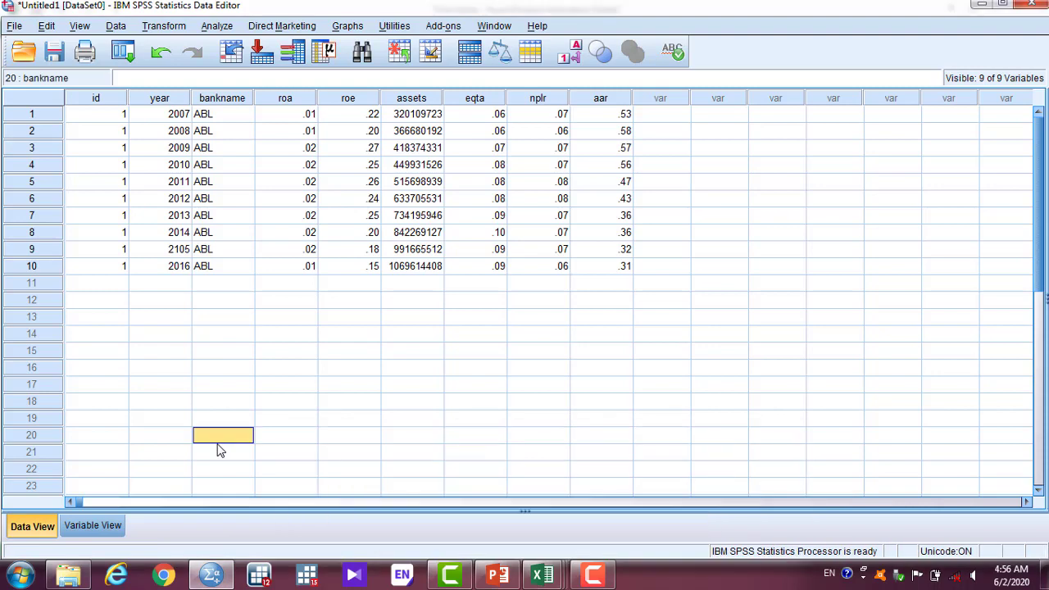
{"action": "left_click", "coordinate": [92, 525]}
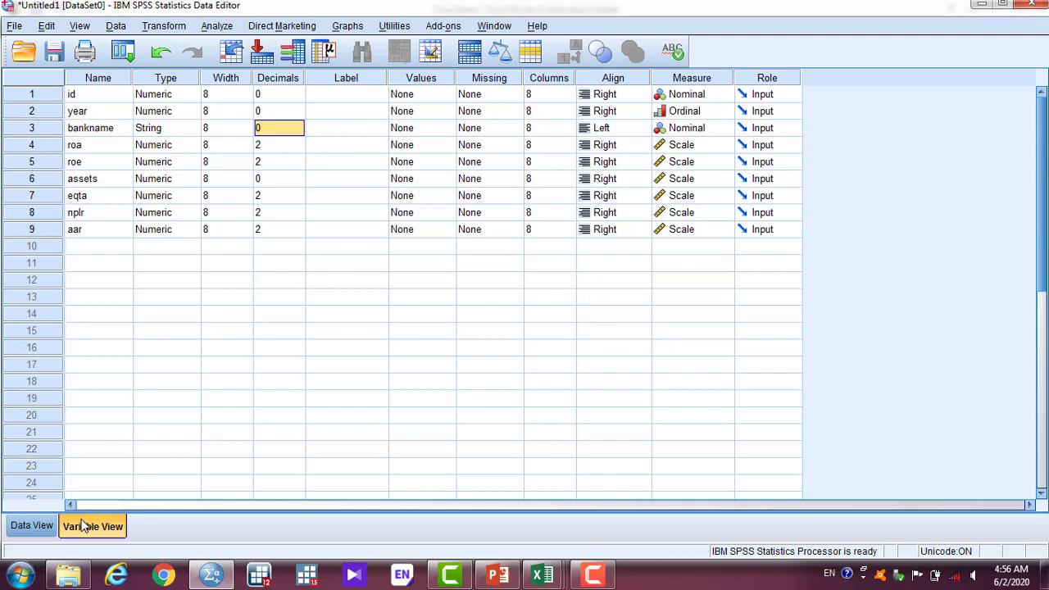
{"action": "left_click", "coordinate": [29, 533]}
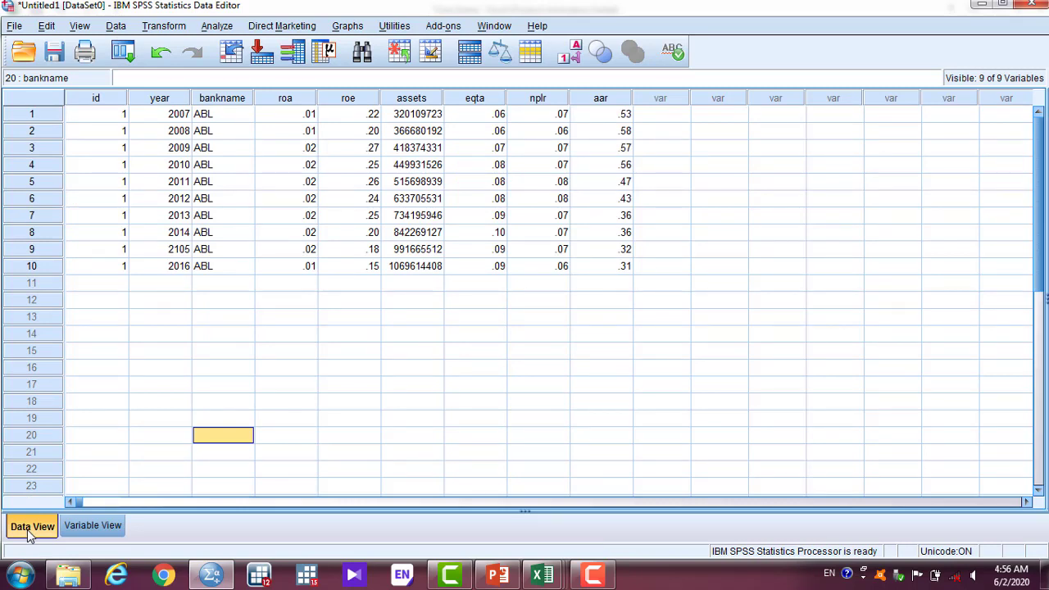
{"action": "left_click_drag", "start_coordinate": [117, 122], "coordinate": [618, 273]}
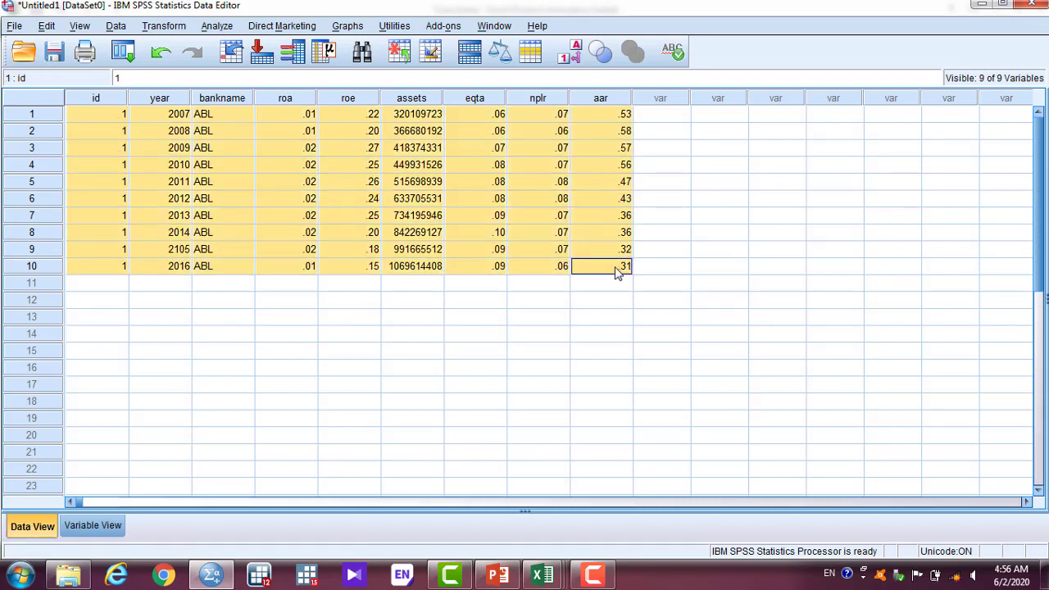
{"action": "key", "text": "Delete"}
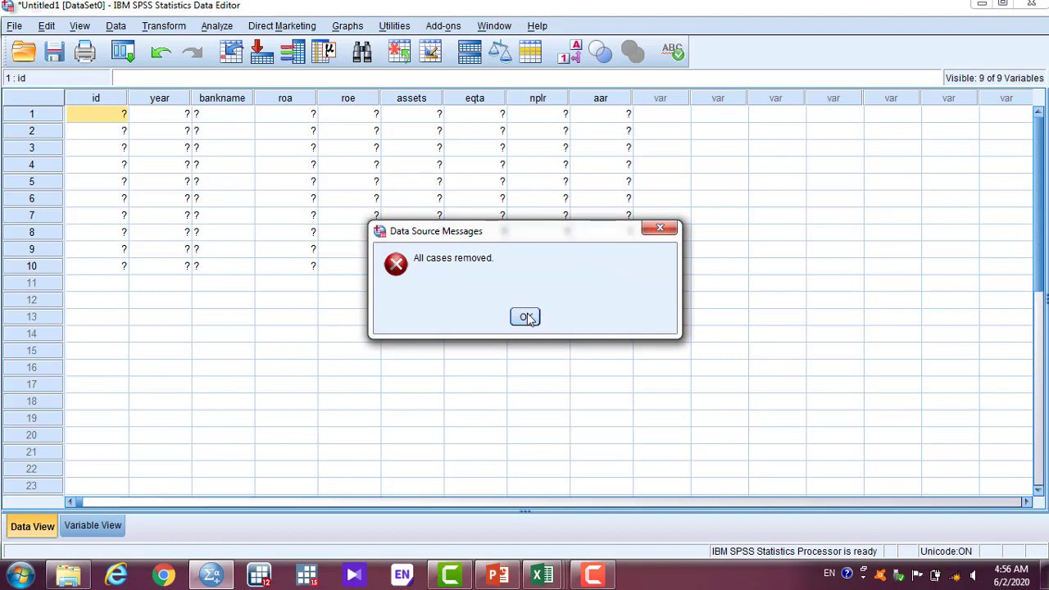
{"action": "left_click", "coordinate": [525, 317]}
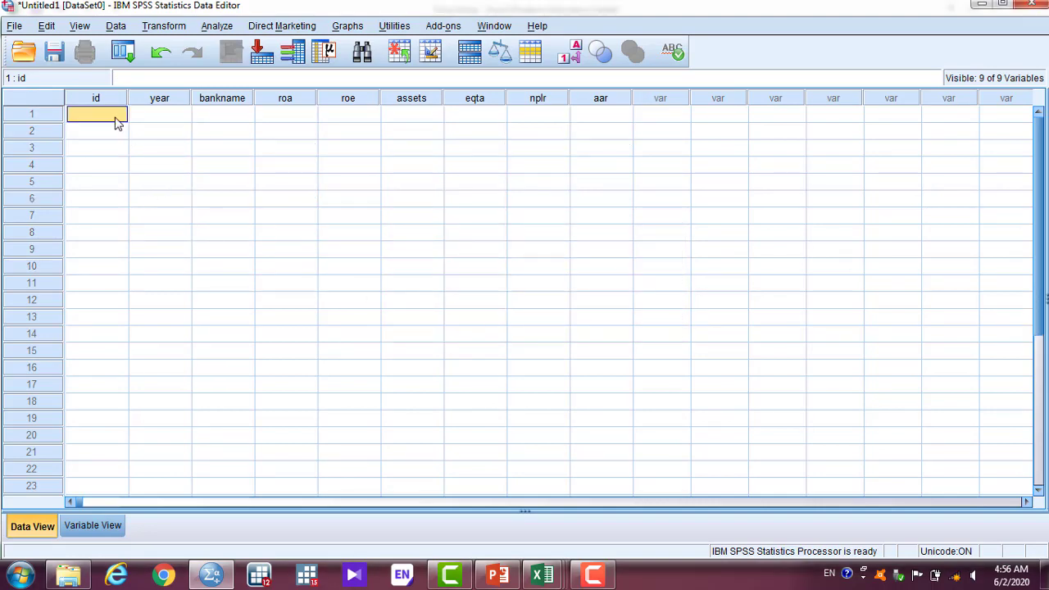
Step: Check the columns of the Cross-sectional Excel workbook against the variable definitions in SPSS and return to Data View
{"action": "left_click", "coordinate": [90, 525]}
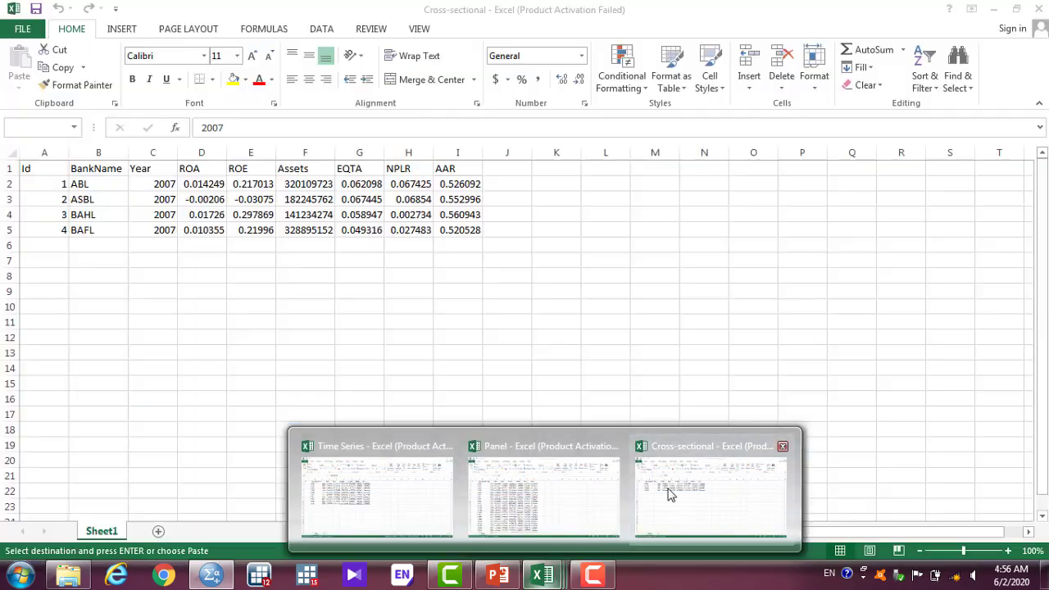
{"action": "left_click", "coordinate": [665, 492]}
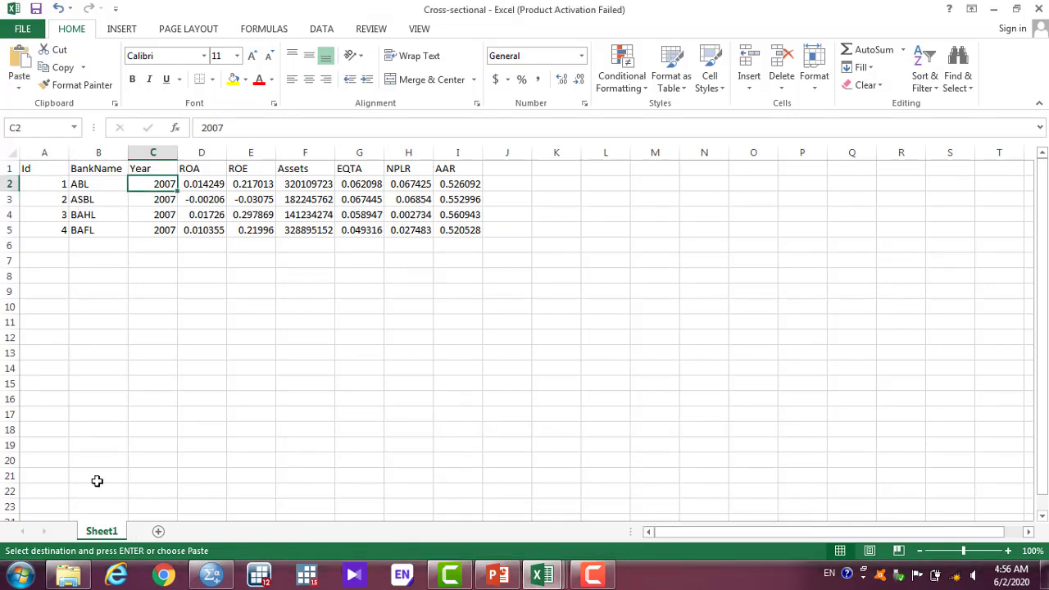
{"action": "left_click", "coordinate": [211, 576]}
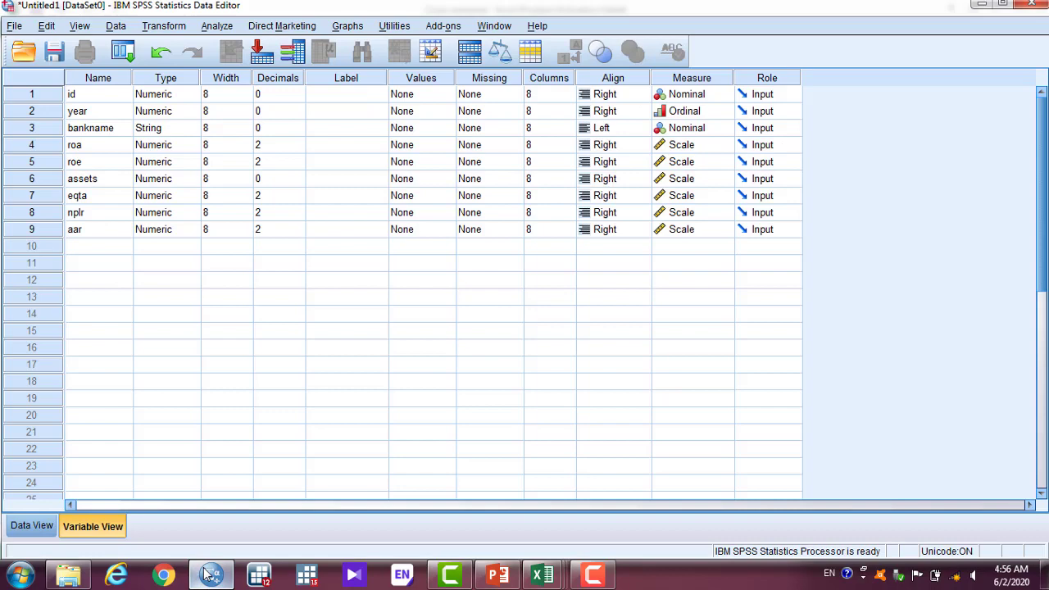
{"action": "left_click", "coordinate": [32, 525]}
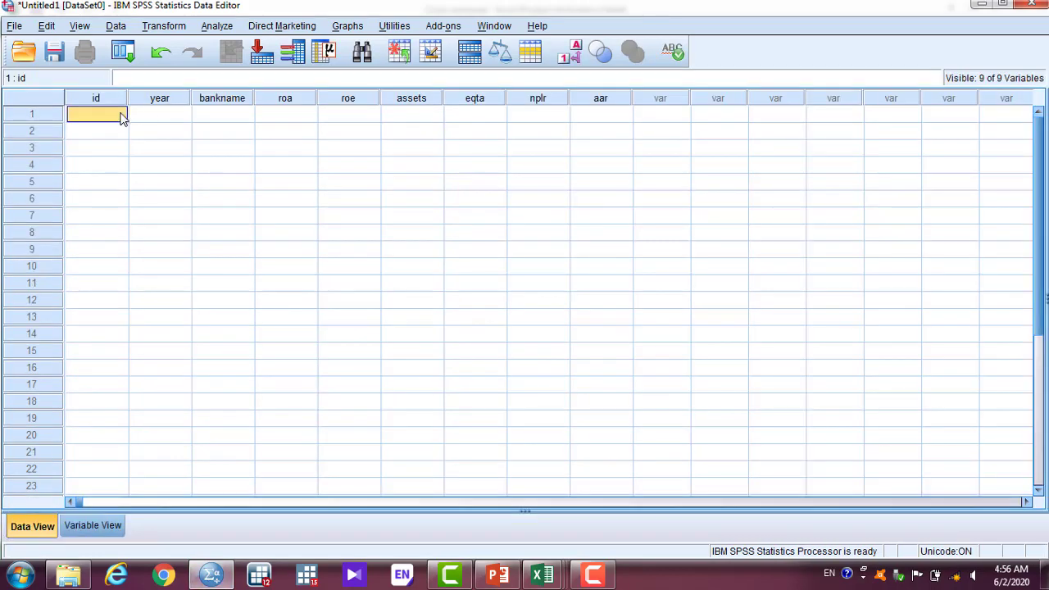
Step: Enter the ids 1, 2, 3 and 4 in the id column for cases 1 to 4
{"action": "type", "text": "1"}
{"action": "key", "text": "Return"}
{"action": "type", "text": "2"}
{"action": "key", "text": "Return"}
{"action": "type", "text": "3"}
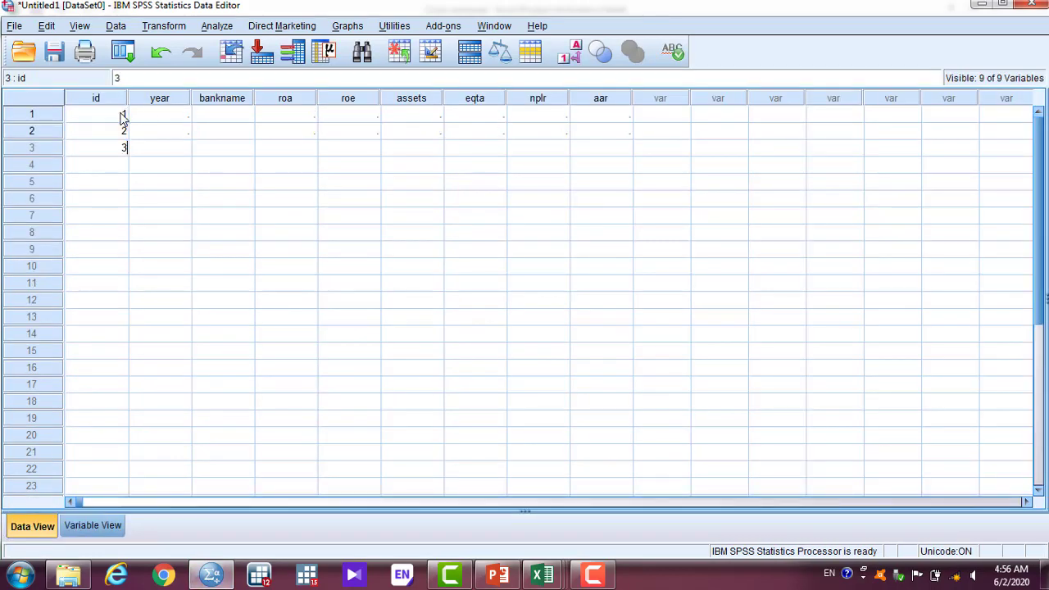
{"action": "key", "text": "Return"}
{"action": "type", "text": "4"}
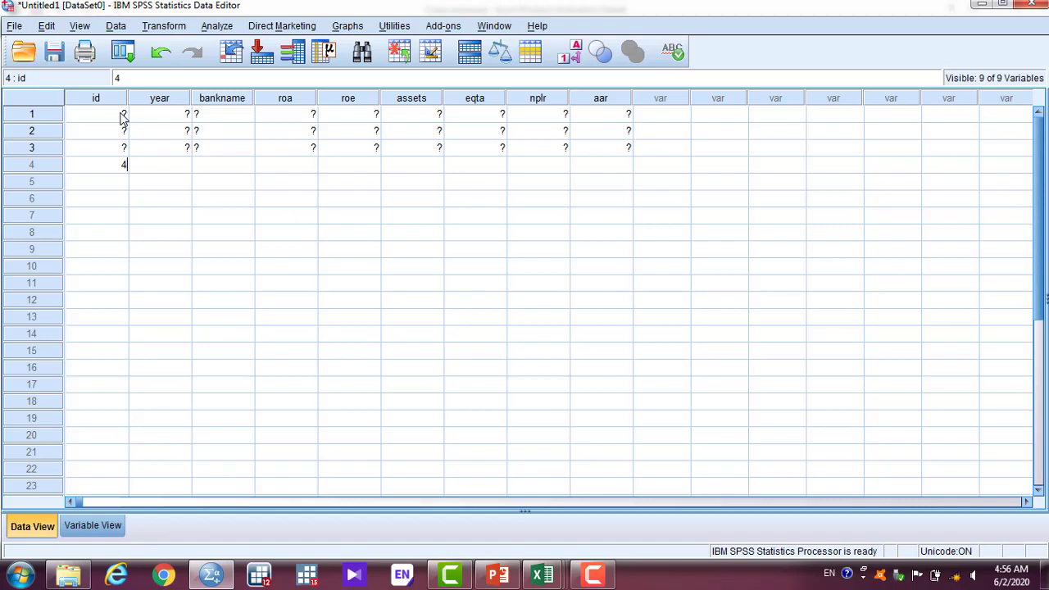
{"action": "key", "text": "Tab"}
{"action": "key", "text": "Left"}
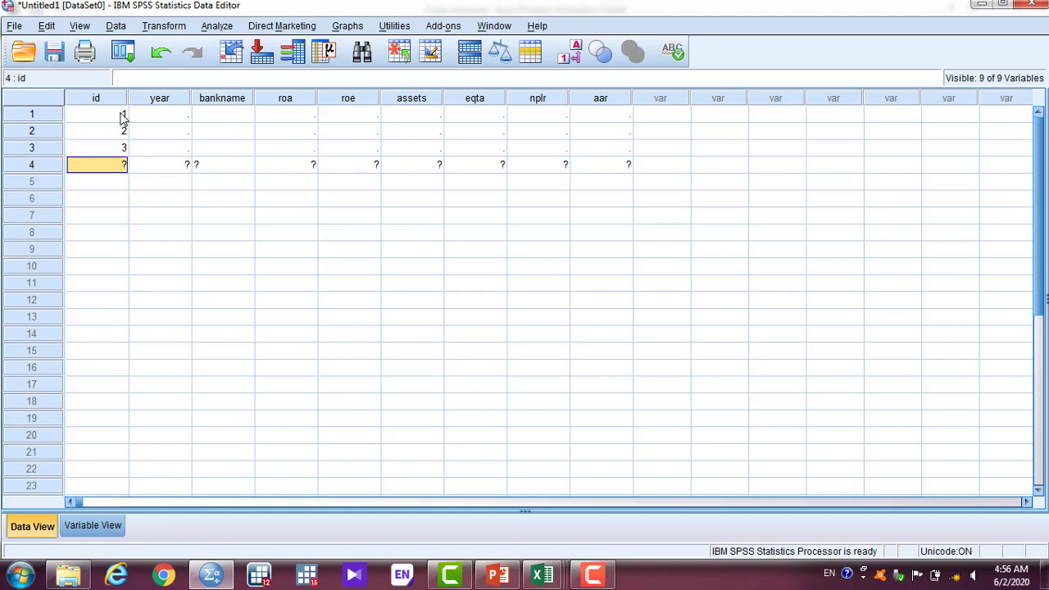
{"action": "key", "text": "Tab"}
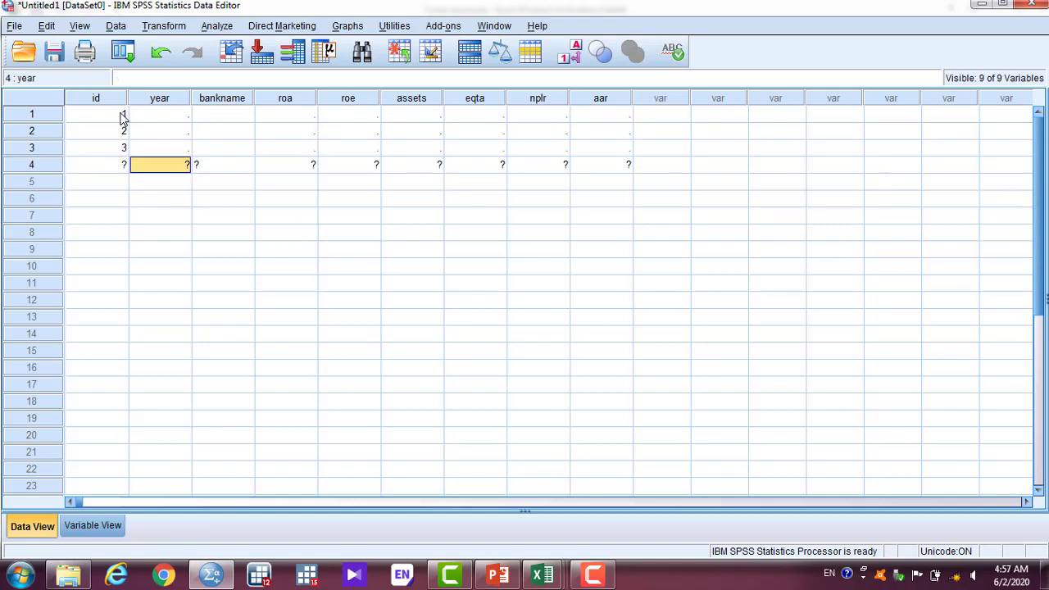
{"action": "key", "text": "Left"}
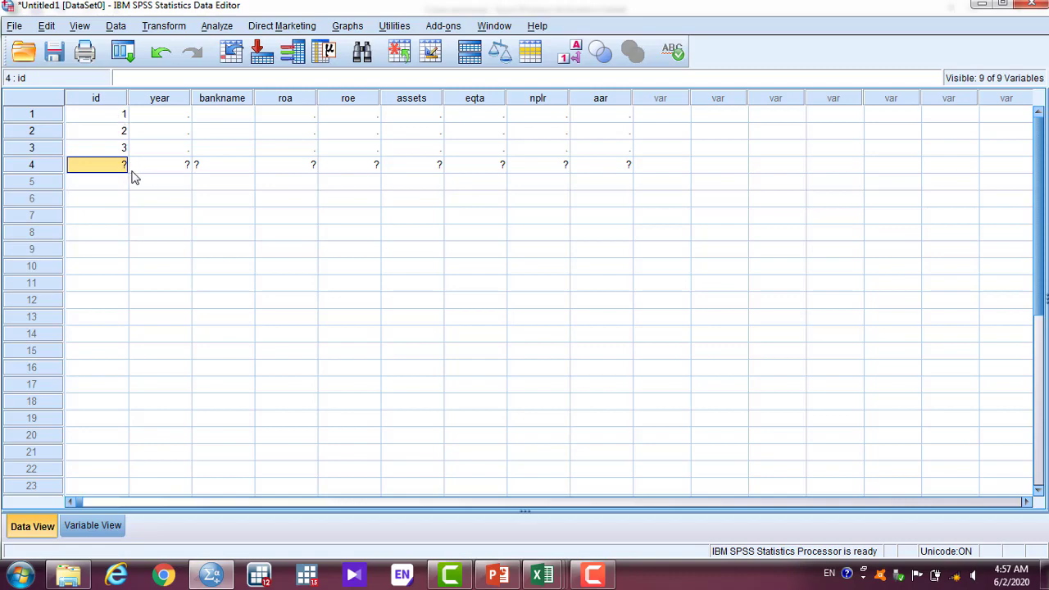
Step: Re-enter id 4 for case 4 and add id 5 for case 5
{"action": "left_click", "coordinate": [99, 526]}
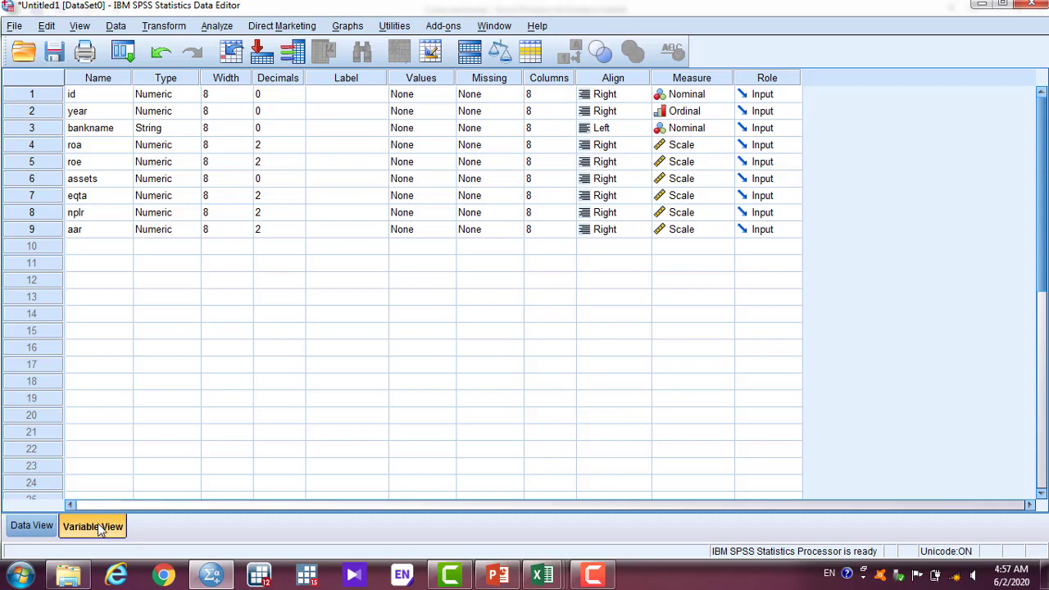
{"action": "left_click", "coordinate": [41, 525]}
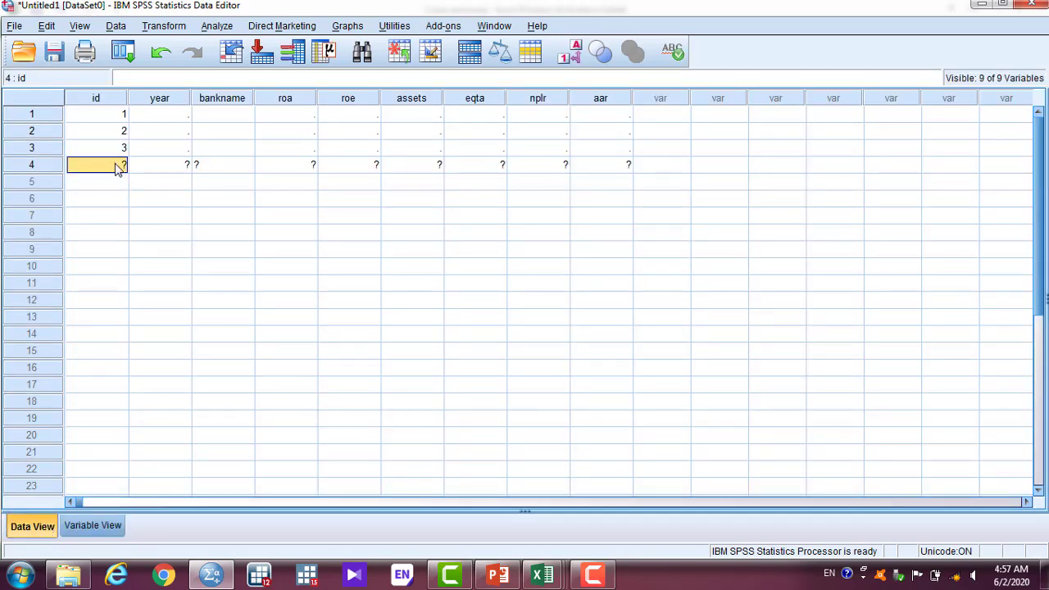
{"action": "type", "text": "4"}
{"action": "key", "text": "Return"}
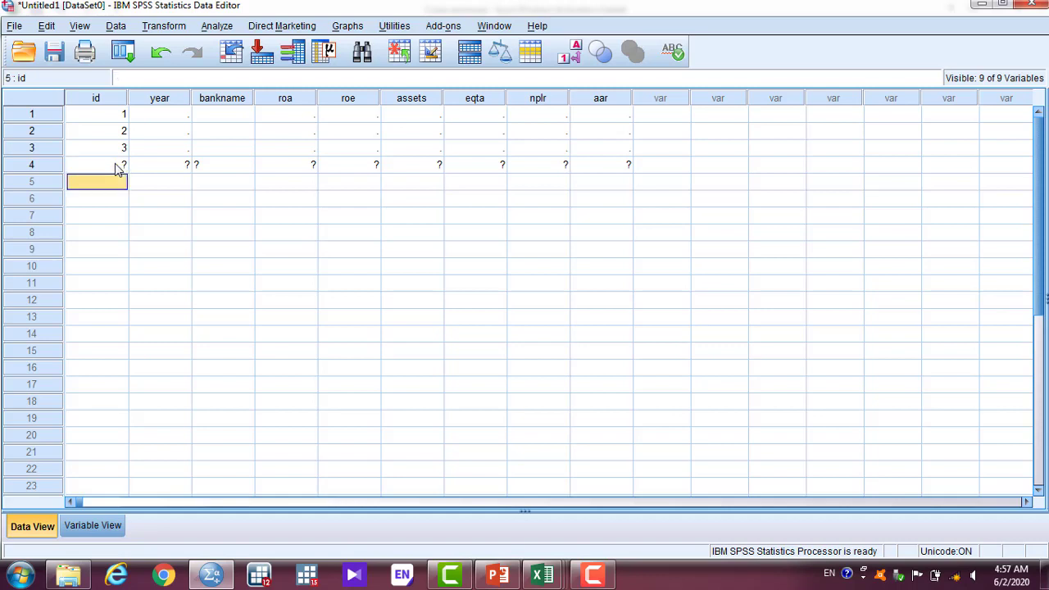
{"action": "key", "text": "ctrl+z"}
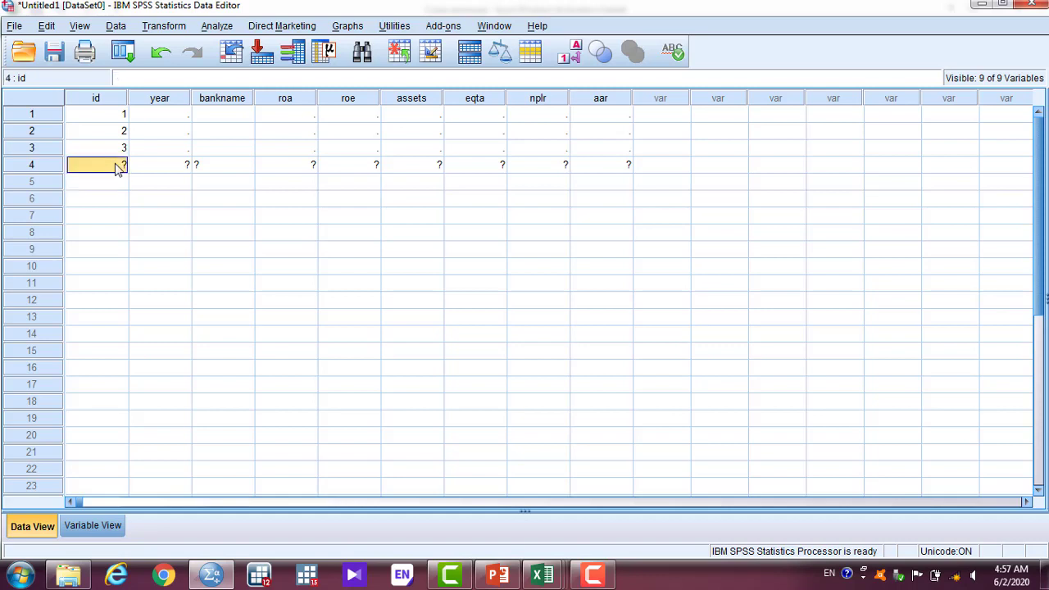
{"action": "type", "text": "4"}
{"action": "key", "text": "Return"}
{"action": "type", "text": "5"}
{"action": "key", "text": "Return"}
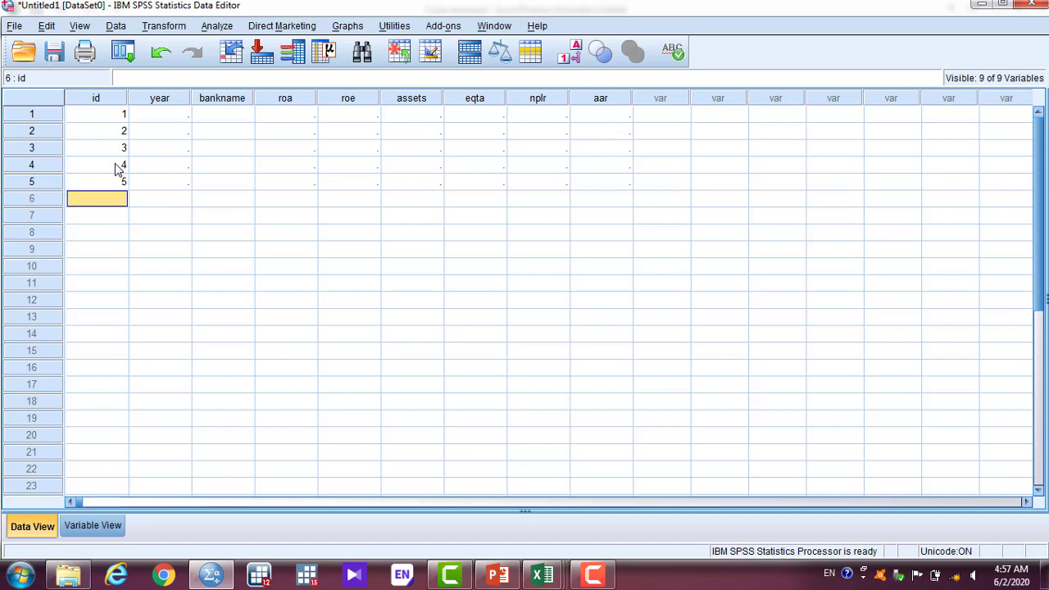
Step: Remove the extra case 5 from the data set
{"action": "key", "text": "Up"}
{"action": "key", "text": "Delete"}
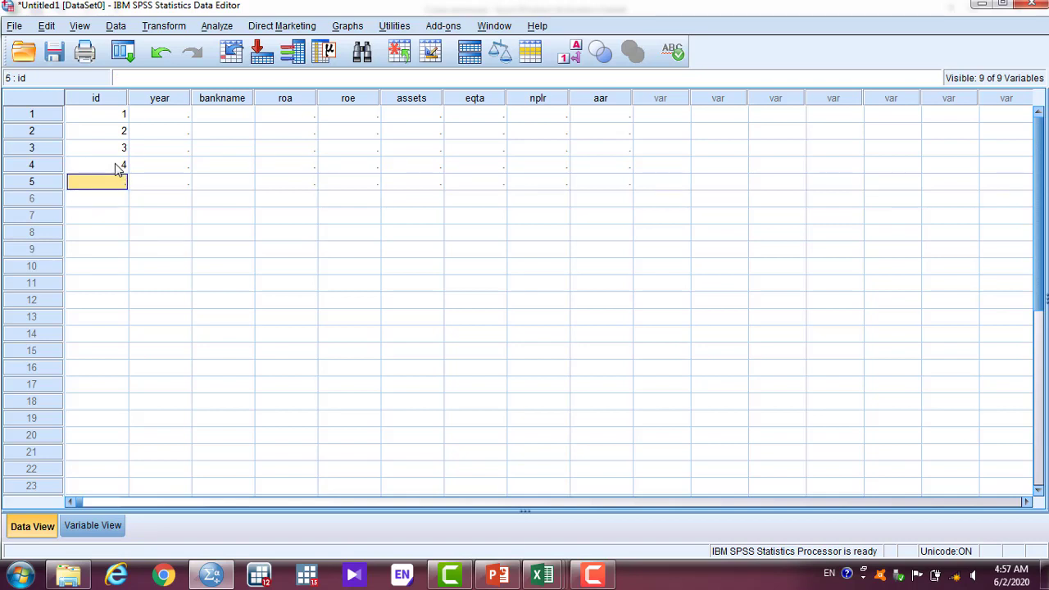
{"action": "key", "text": "Up"}
{"action": "key", "text": "Down"}
{"action": "right_click", "coordinate": [109, 187]}
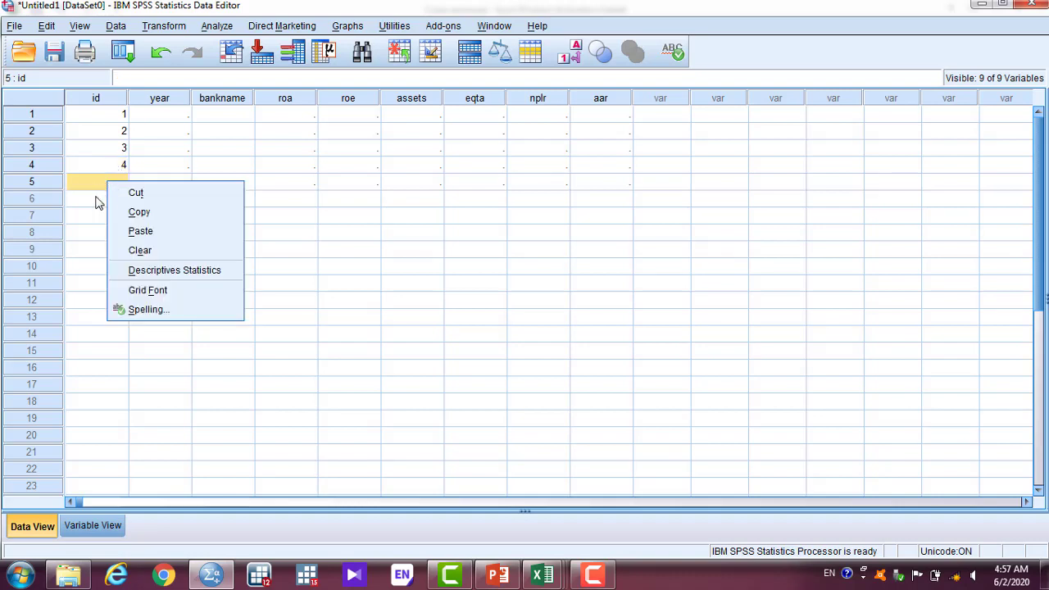
{"action": "left_click", "coordinate": [59, 182]}
{"action": "right_click", "coordinate": [59, 184]}
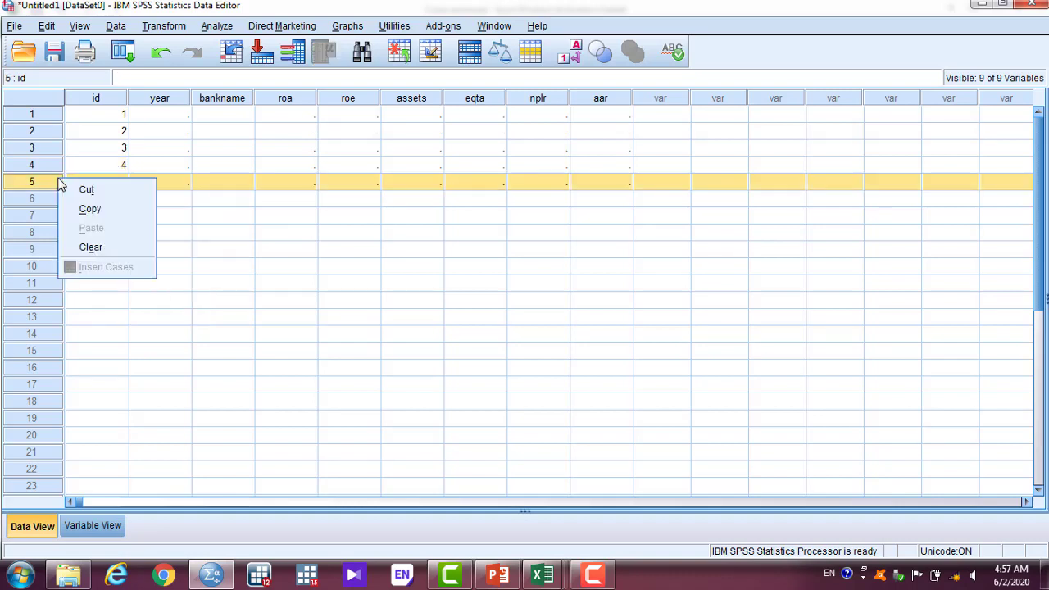
{"action": "left_click", "coordinate": [86, 247]}
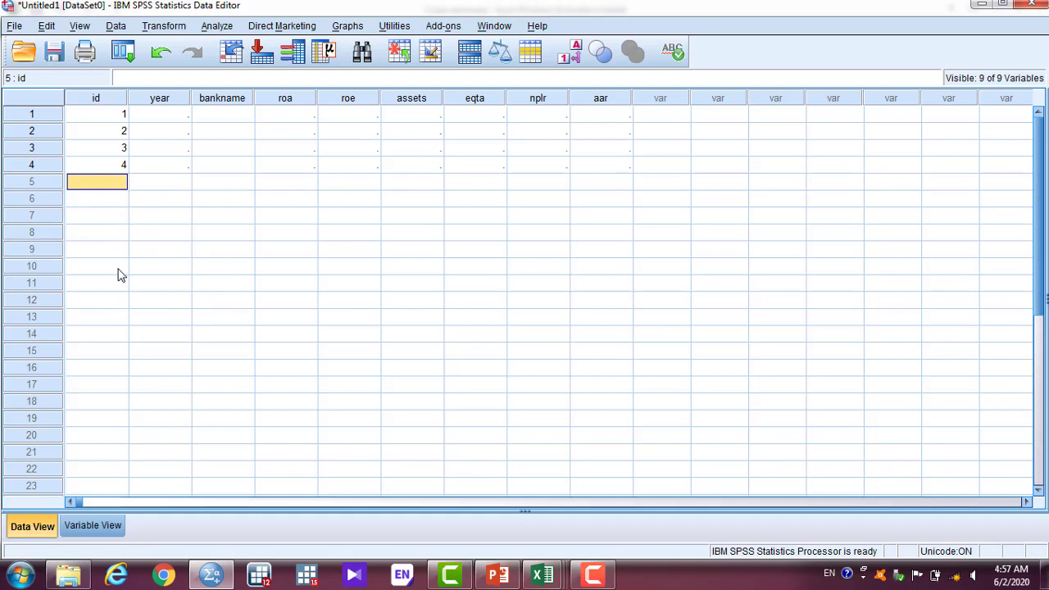
Step: Clear cases 1 to 4 entirely to empty the data set
{"action": "left_click", "coordinate": [112, 168]}
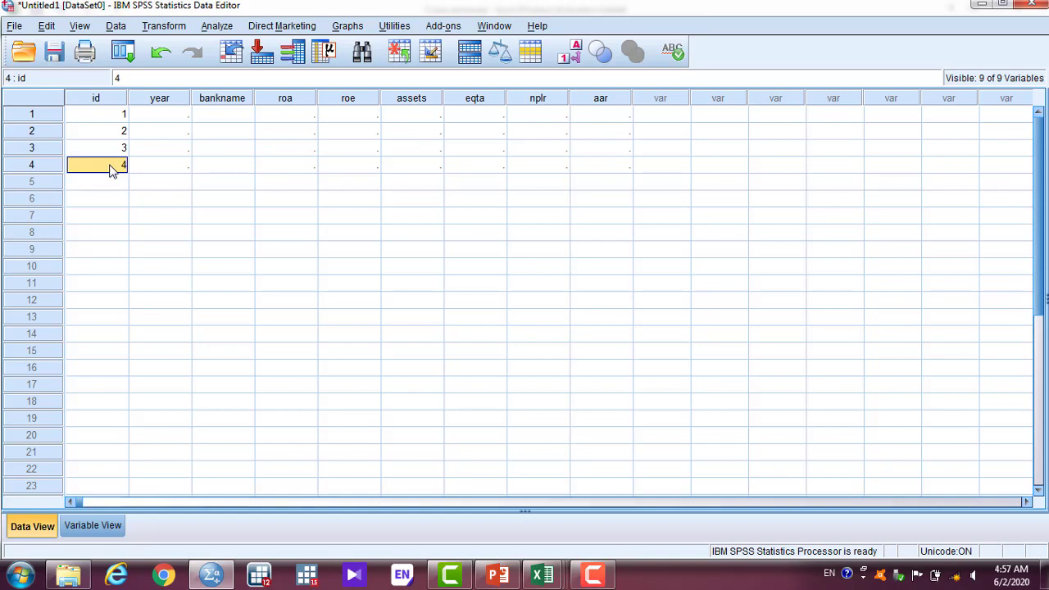
{"action": "left_click_drag", "start_coordinate": [54, 114], "coordinate": [52, 164]}
{"action": "right_click", "coordinate": [52, 164]}
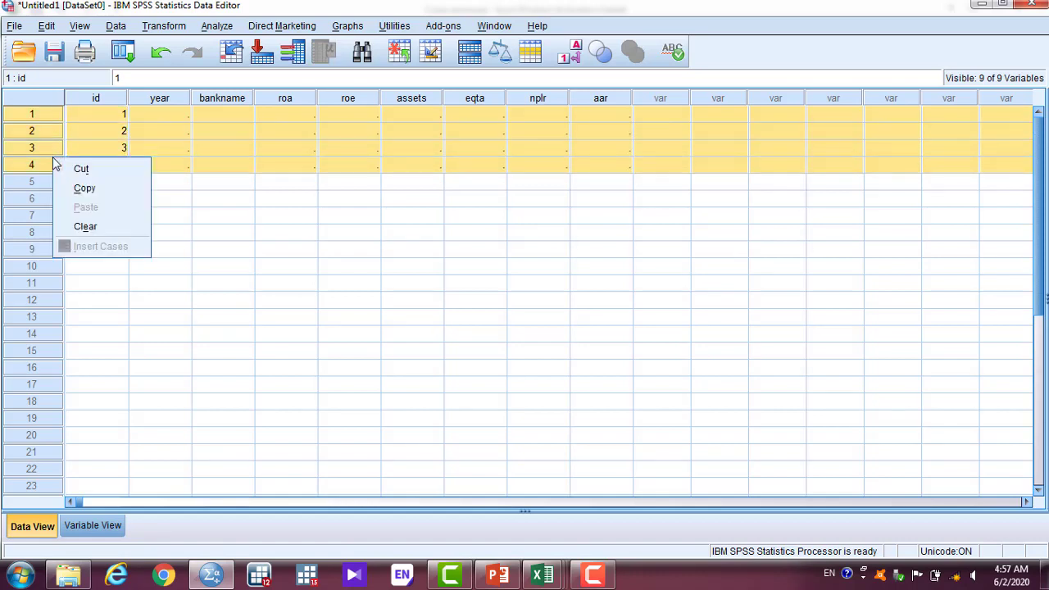
{"action": "left_click", "coordinate": [75, 230]}
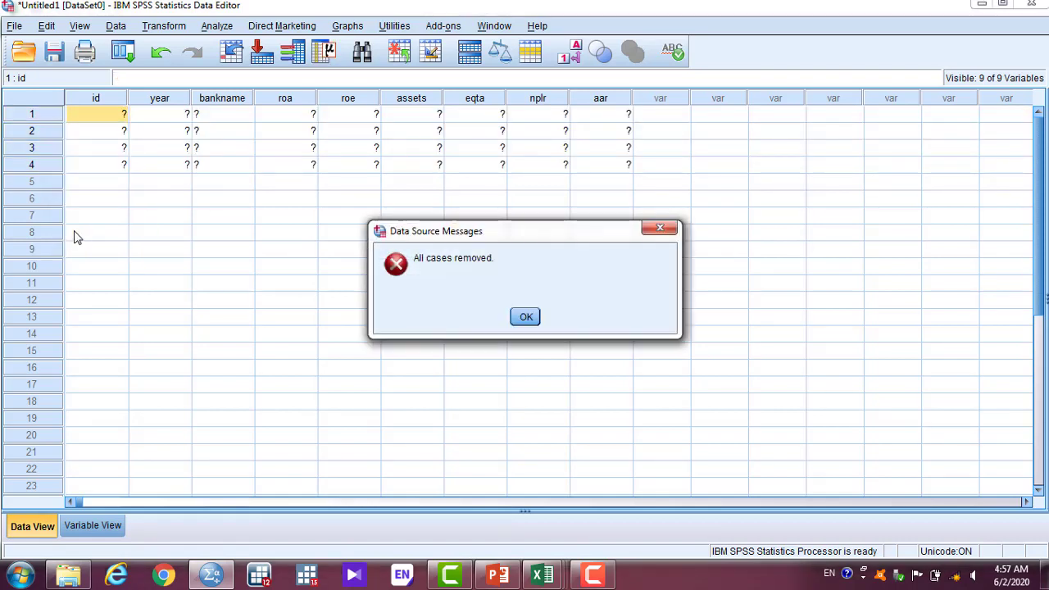
{"action": "left_click", "coordinate": [526, 318]}
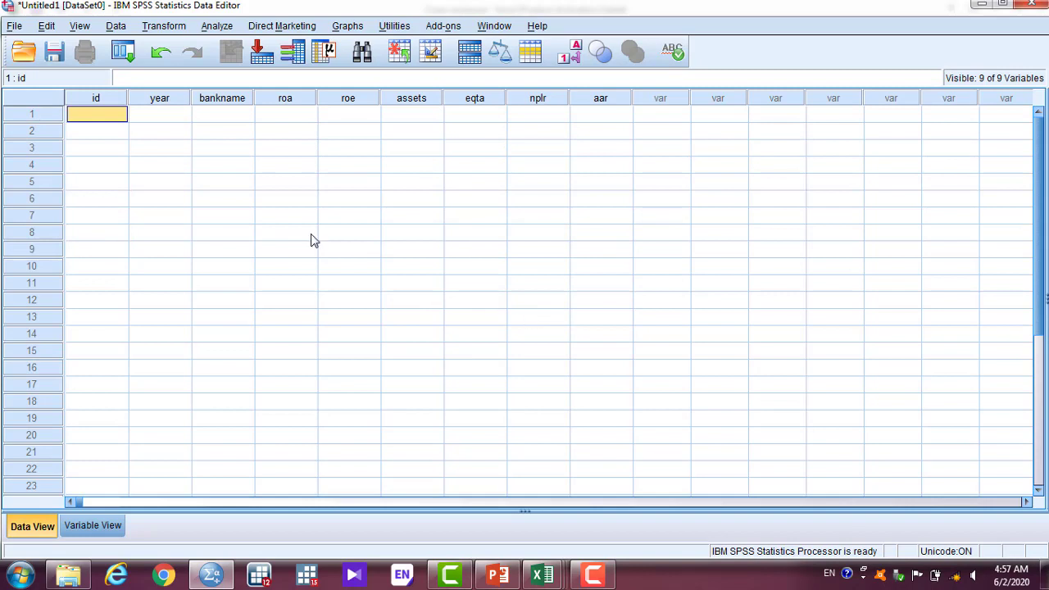
Step: Enter the ids 1 to 4 from the Cross-sectional sheet for cases 1 to 4, and select the first year cell
{"action": "left_click", "coordinate": [108, 134]}
{"action": "left_click", "coordinate": [92, 116]}
{"action": "mouse_move", "coordinate": [542, 574]}
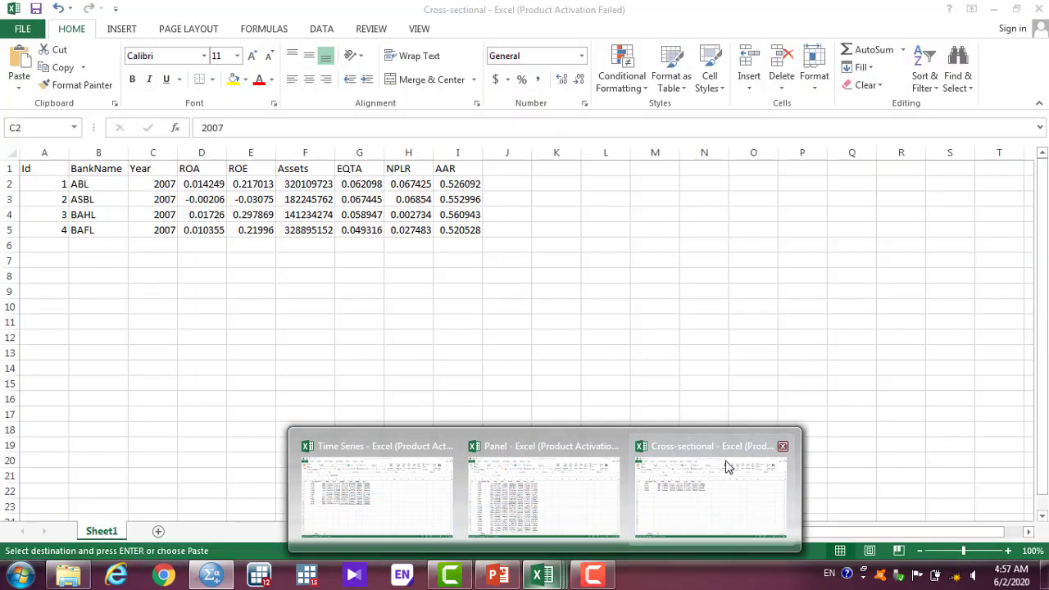
{"action": "left_click", "coordinate": [725, 467]}
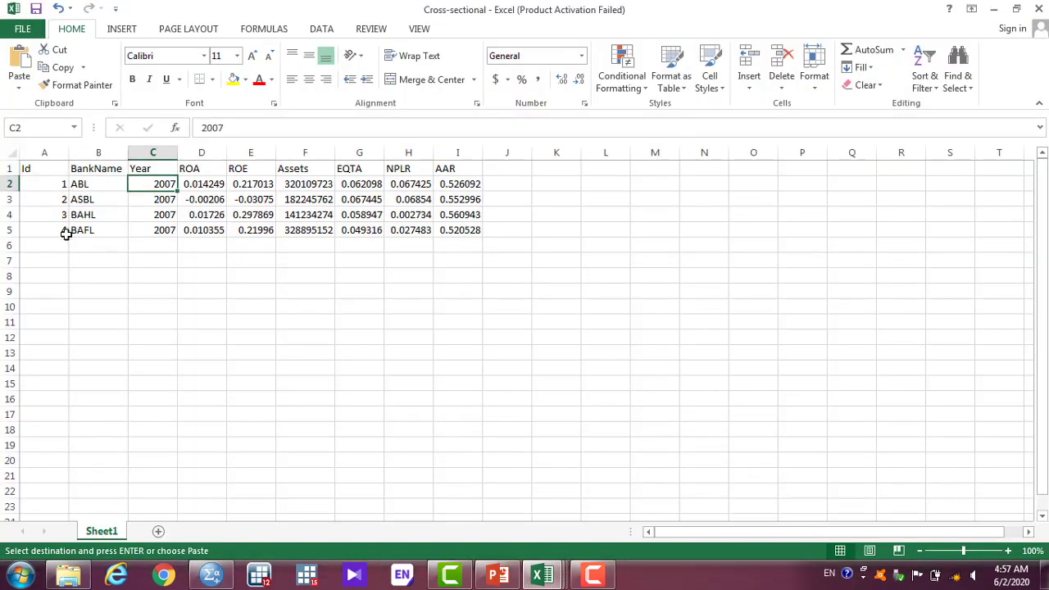
{"action": "key", "text": "alt+Tab"}
{"action": "type", "text": "1"}
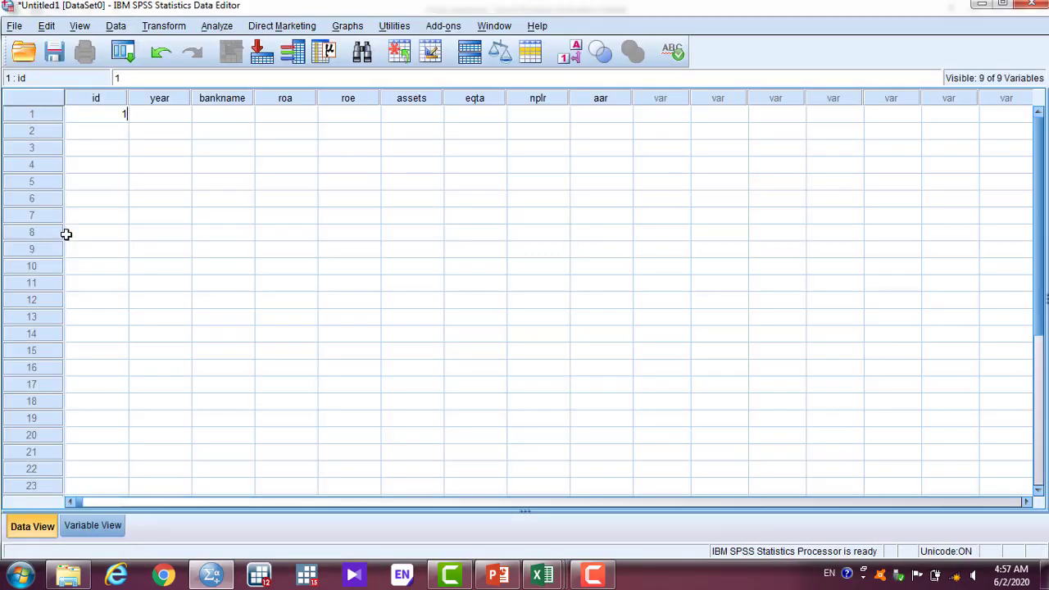
{"action": "key", "text": "Tab"}
{"action": "key", "text": "Return"}
{"action": "key", "text": "Left"}
{"action": "type", "text": "2"}
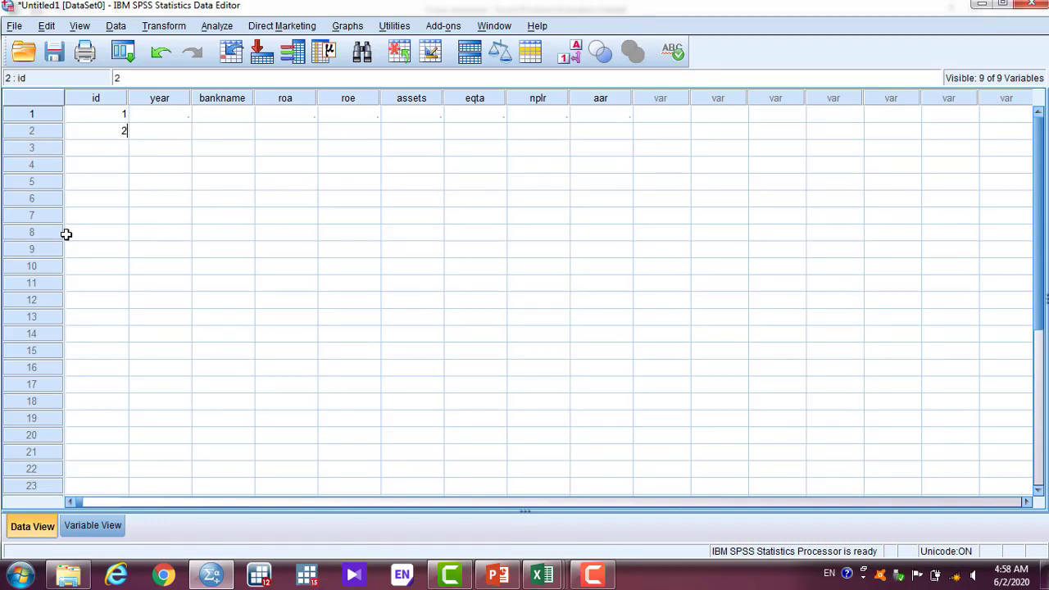
{"action": "key", "text": "Return"}
{"action": "type", "text": "3"}
{"action": "key", "text": "Return"}
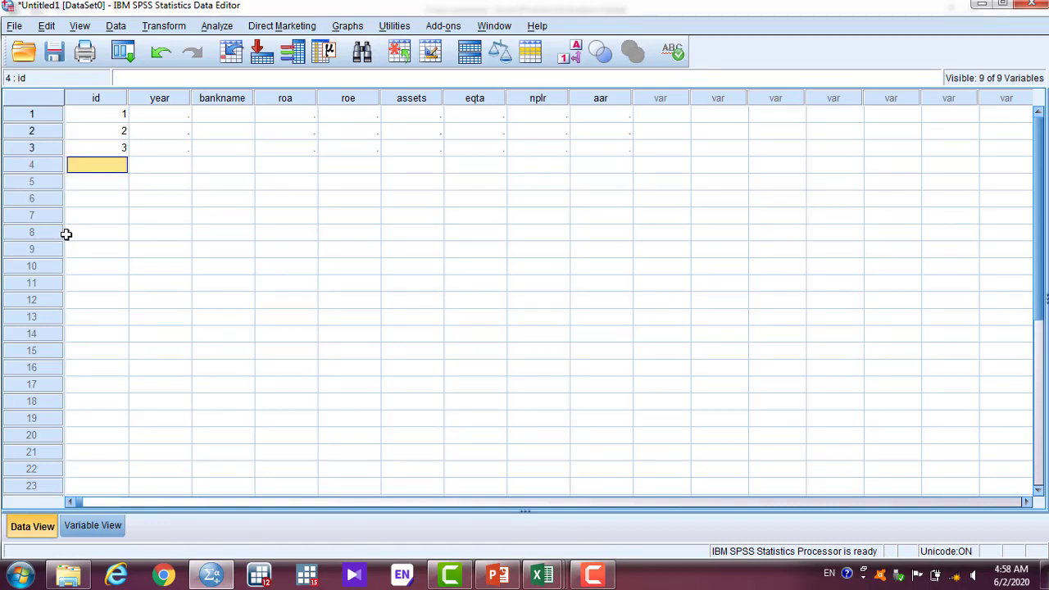
{"action": "type", "text": "4"}
{"action": "key", "text": "Return"}
{"action": "key", "text": "Up"}
{"action": "key", "text": "Up"}
{"action": "key", "text": "Up"}
{"action": "key", "text": "Up"}
{"action": "key", "text": "Right"}
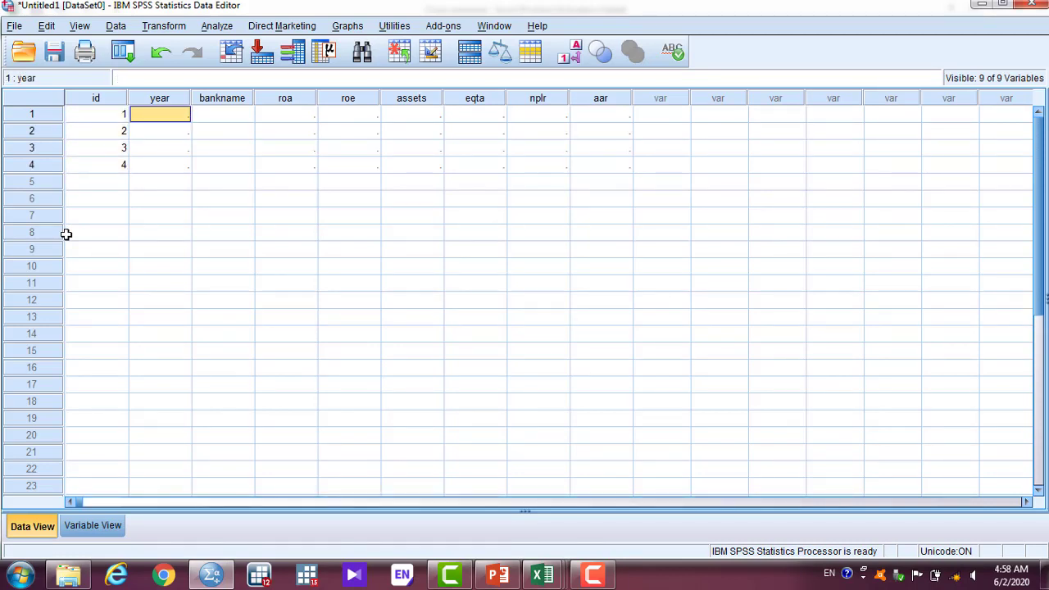
{"action": "key", "text": "alt+Tab"}
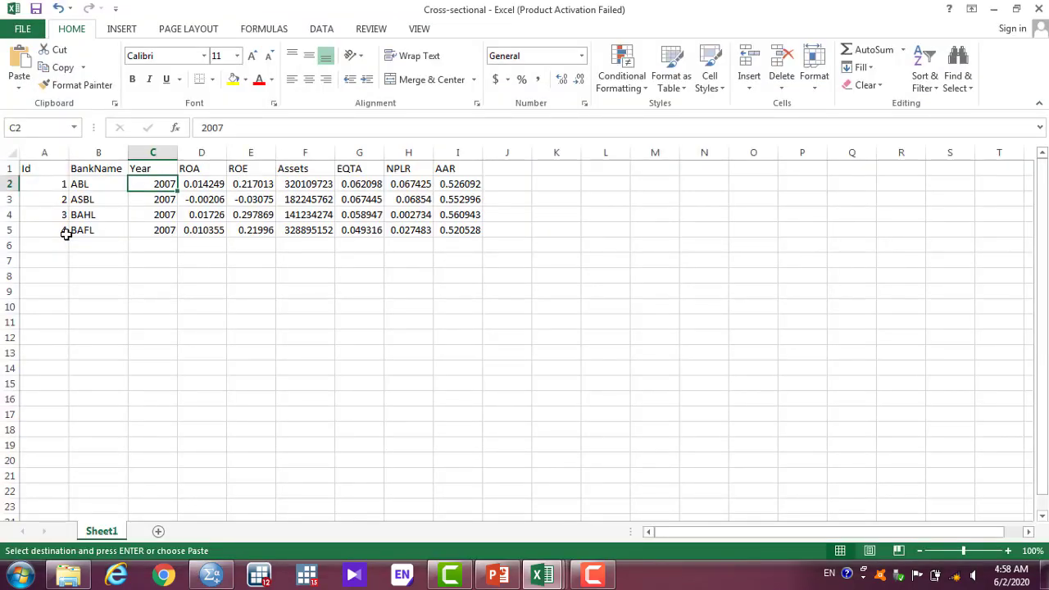
{"action": "key", "text": "alt+Tab"}
{"action": "type", "text": "ABL"}
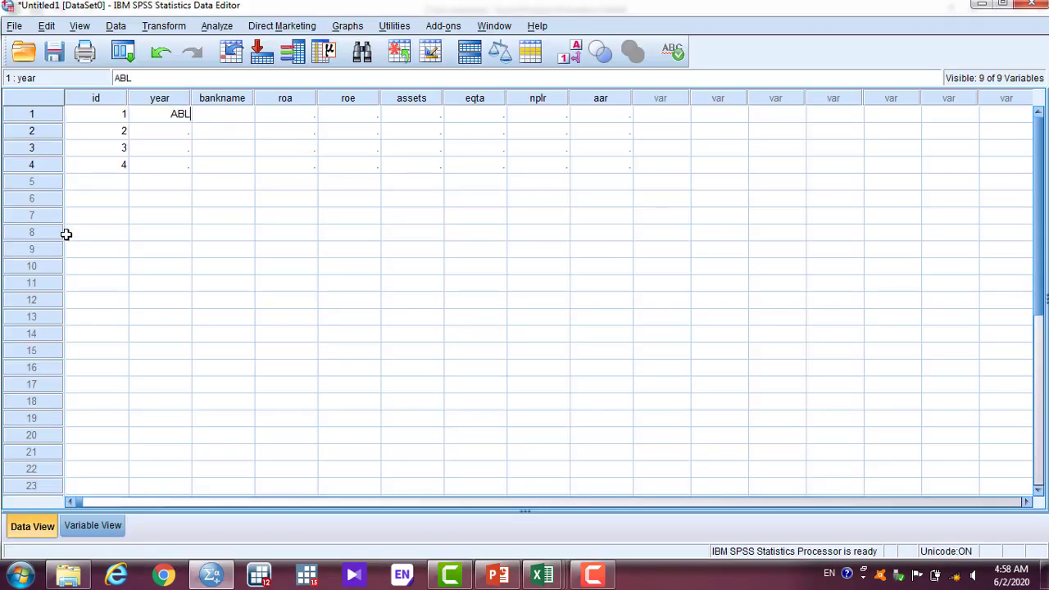
{"action": "key", "text": "Return"}
{"action": "key", "text": "alt+Tab"}
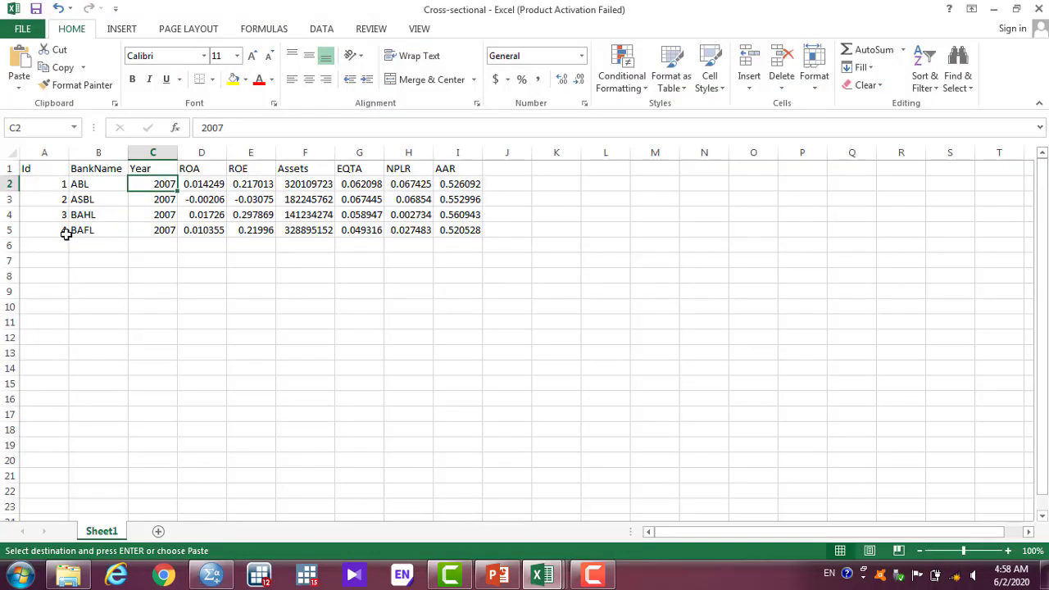
{"action": "key", "text": "Left"}
{"action": "key", "text": "Down"}
{"action": "key", "text": "shift+Down"}
{"action": "key", "text": "shift+Down"}
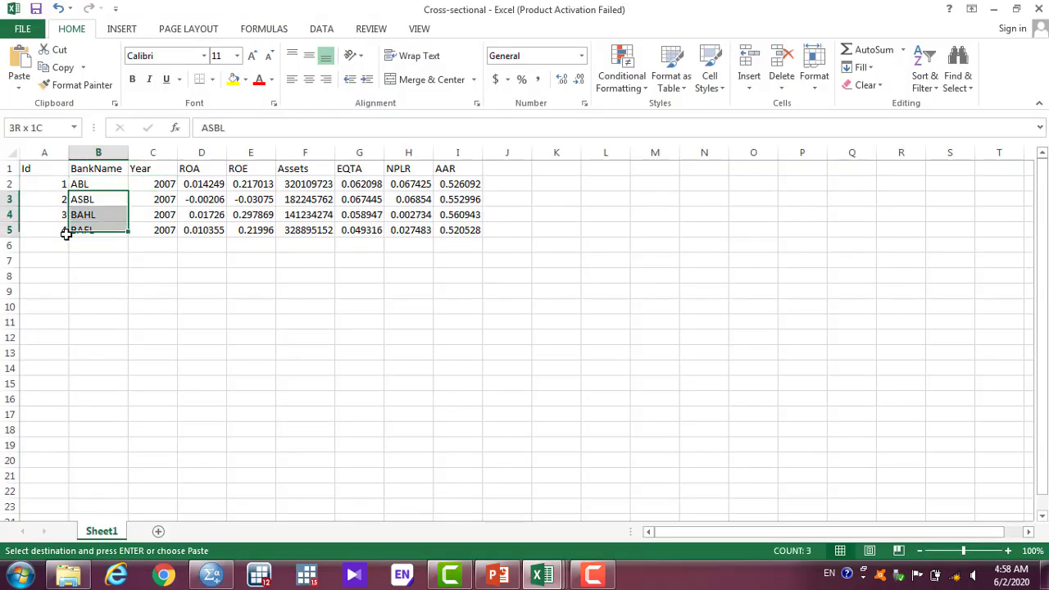
{"action": "key", "text": "ctrl+c"}
Step: Switch back to SPSS and set the year to 2007 for cases 1 to 4
{"action": "key", "text": "alt+Tab"}
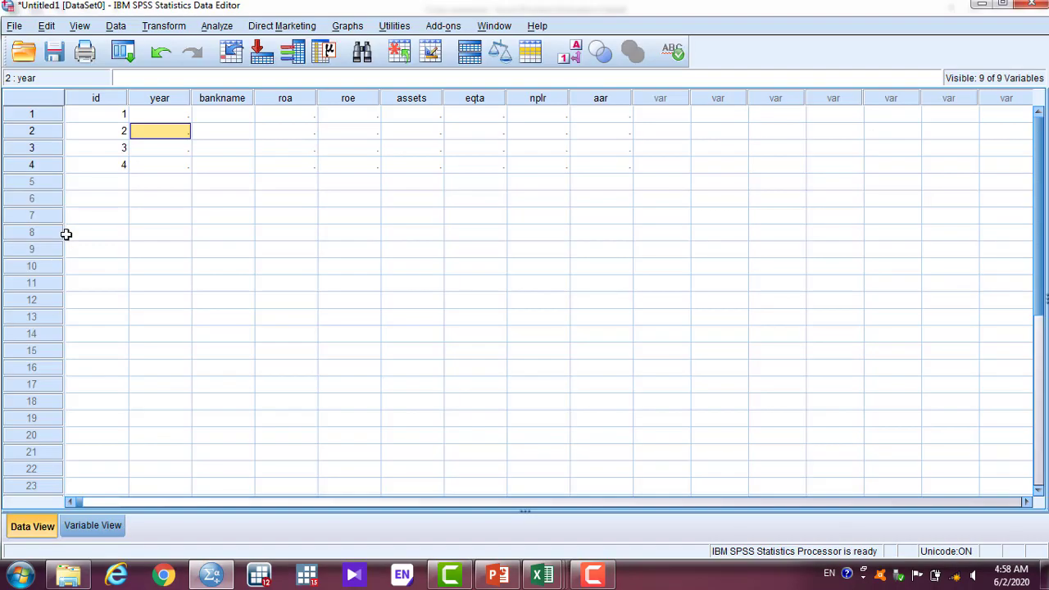
{"action": "key", "text": "Up"}
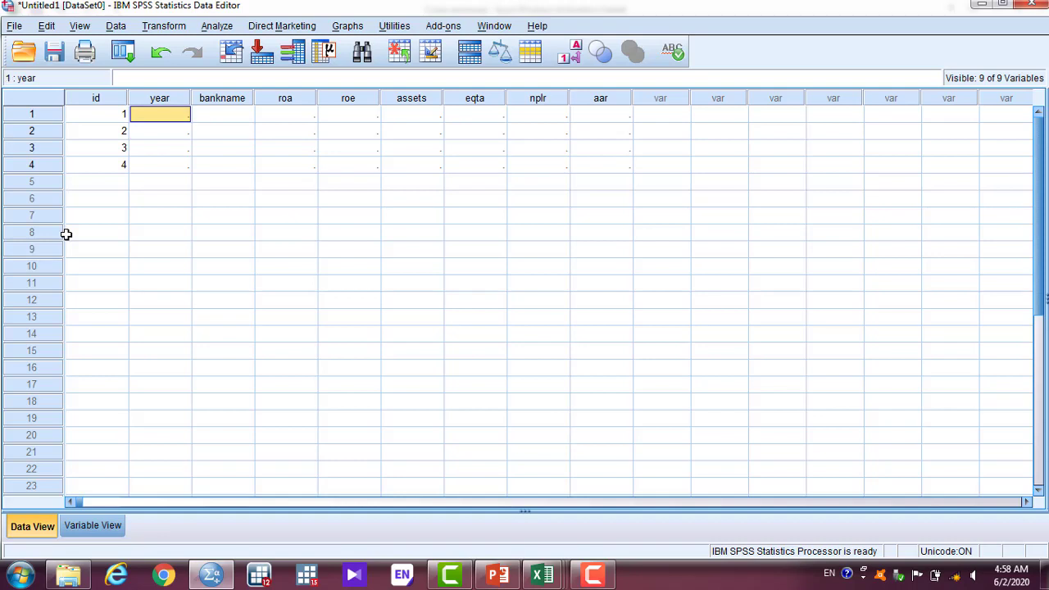
{"action": "type", "text": "2007"}
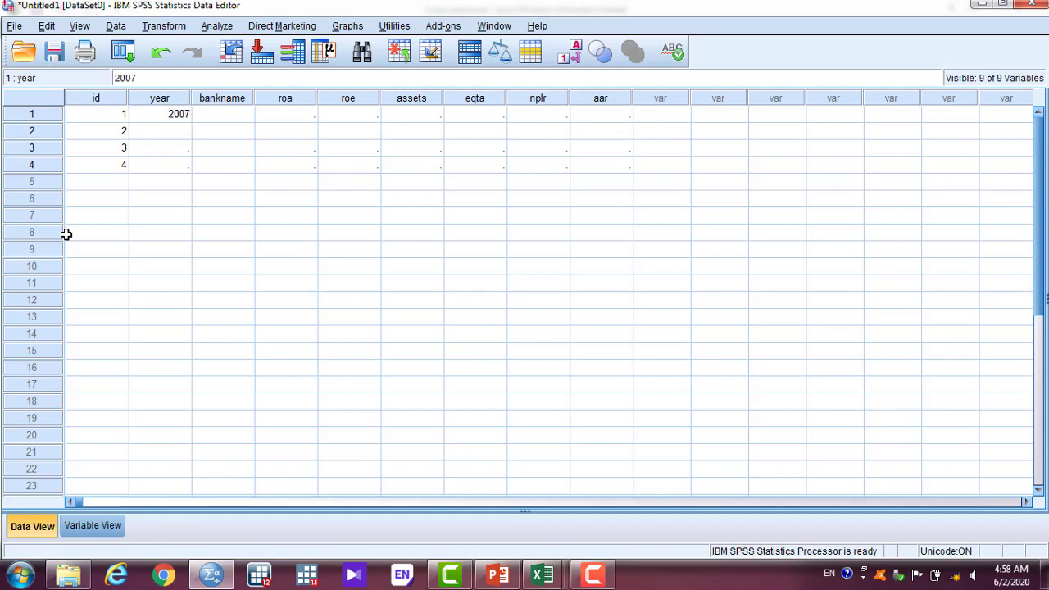
{"action": "key", "text": "Tab"}
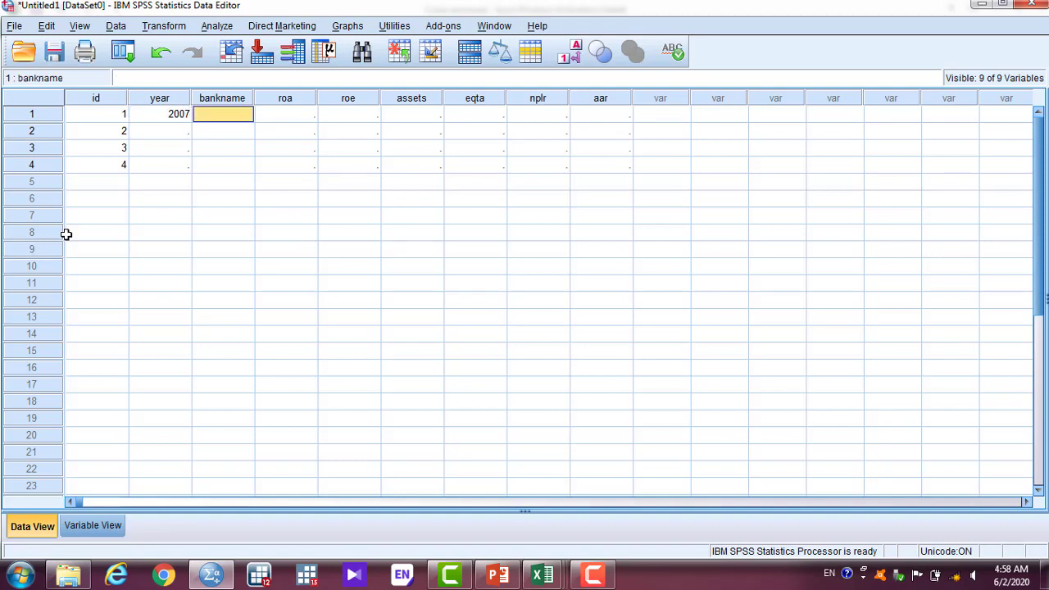
{"action": "key", "text": "Left"}
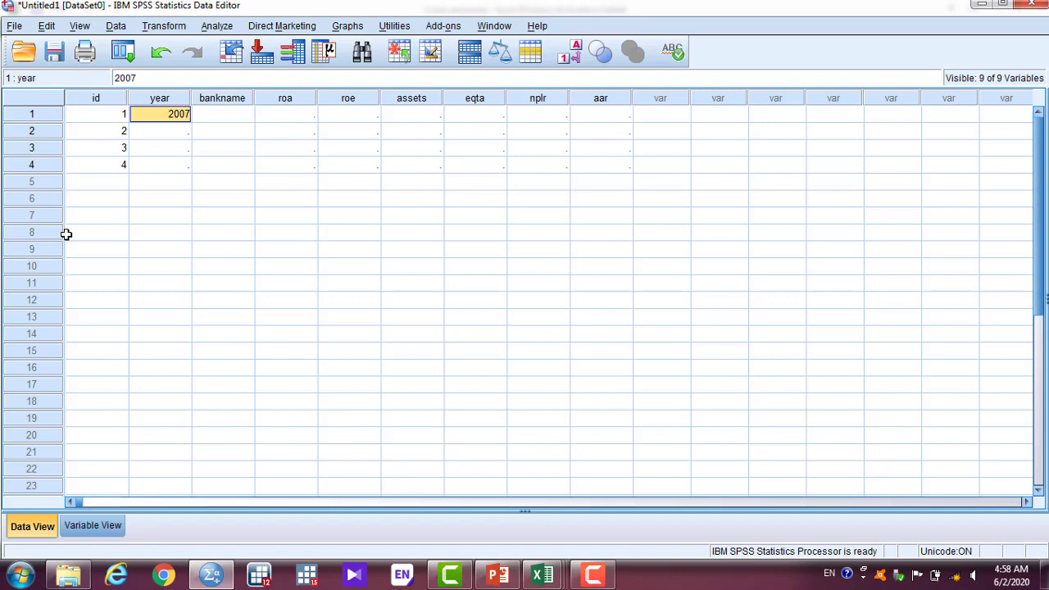
{"action": "key", "text": "shift+Down"}
{"action": "key", "text": "shift+Down"}
{"action": "key", "text": "shift+Down"}
{"action": "key", "text": "ctrl+v"}
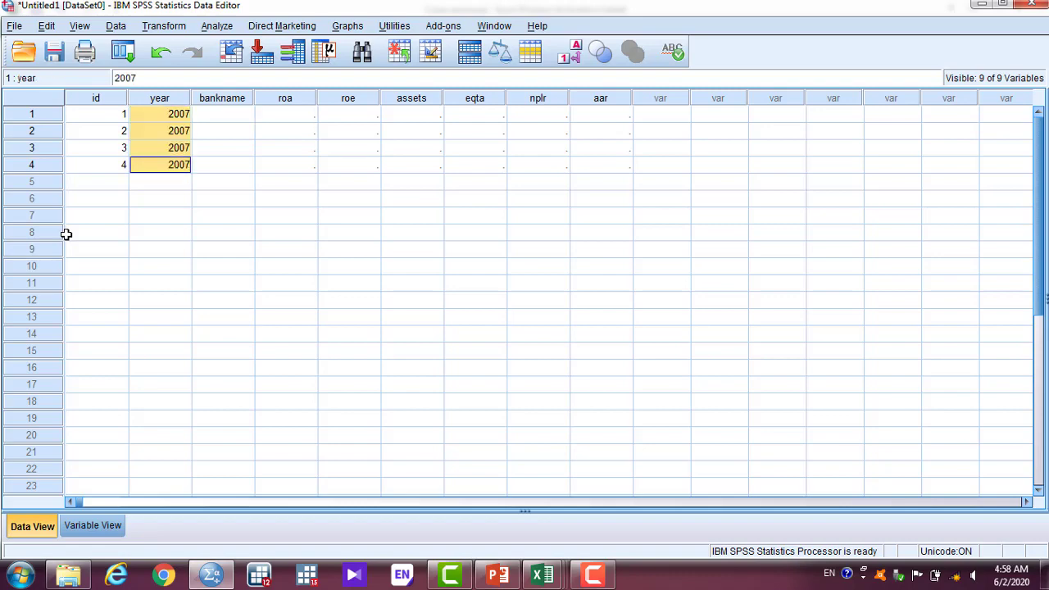
Step: Copy the four bank names ABL to BAFL from the Cross-sectional workbook into the bankname variable for cases 1 to 4 in SPSS
{"action": "key", "text": "alt+Tab"}
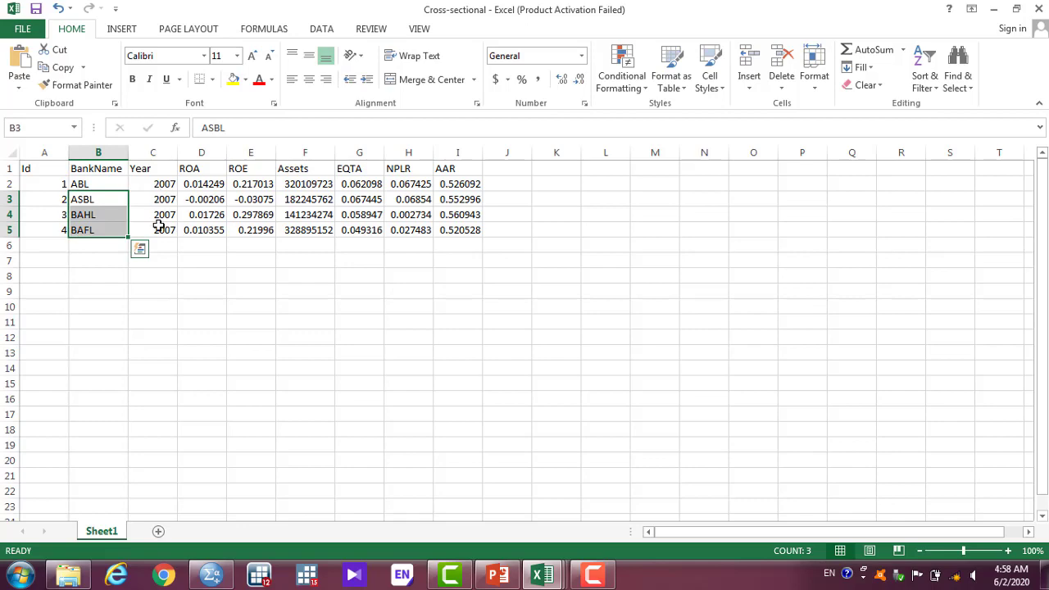
{"action": "key", "text": "alt+Tab"}
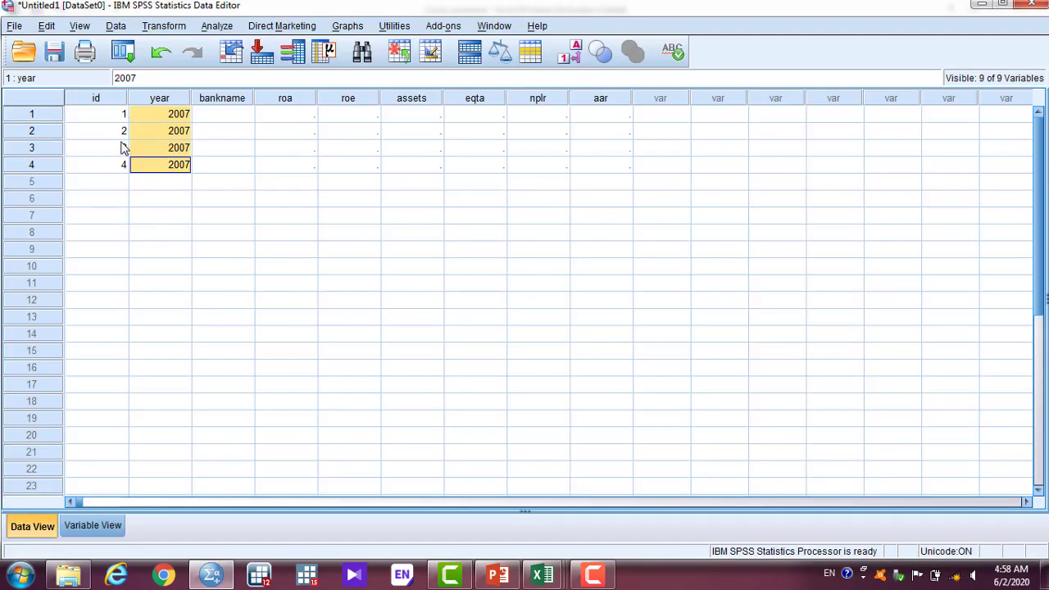
{"action": "left_click", "coordinate": [226, 120]}
{"action": "key", "text": "alt+Tab"}
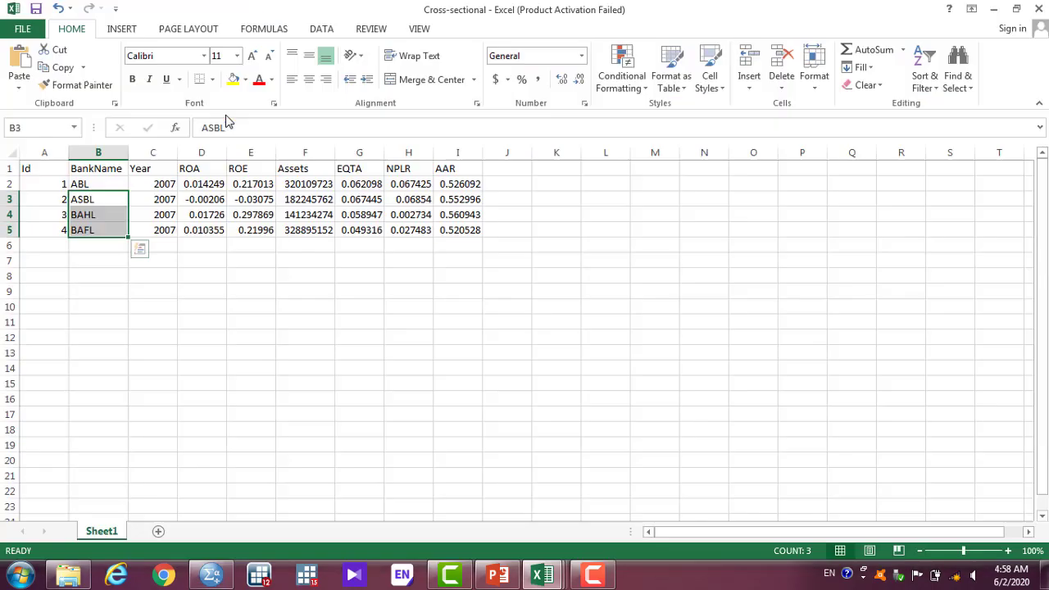
{"action": "key", "text": "Up"}
{"action": "key", "text": "shift+Down"}
{"action": "key", "text": "shift+Down"}
{"action": "key", "text": "shift+Down"}
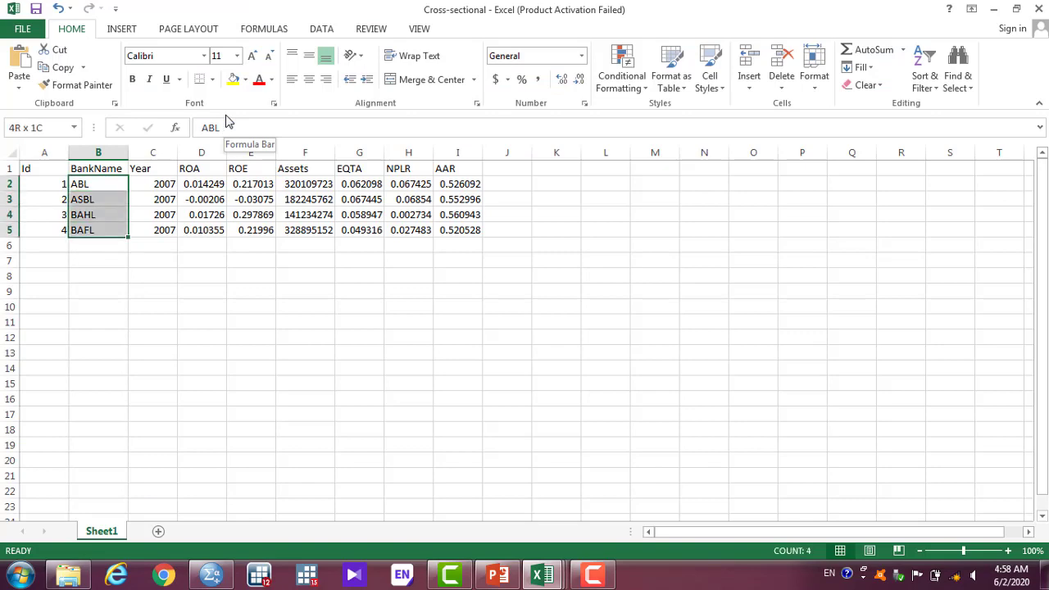
{"action": "key", "text": "ctrl+c"}
{"action": "key", "text": "alt+Tab"}
{"action": "key", "text": "ctrl+v"}
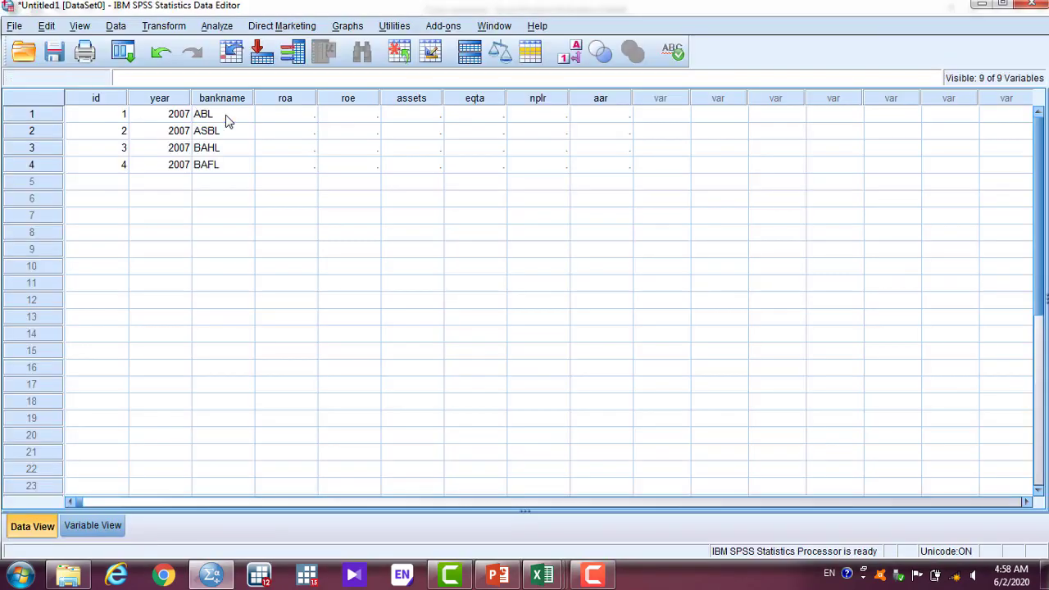
Step: Copy the ROA to AAR values in D2:I5 of the Cross-sectional workbook into SPSS, starting at roa of case 1
{"action": "key", "text": "Home"}
{"action": "key", "text": "Right"}
{"action": "key", "text": "Right"}
{"action": "key", "text": "Right"}
{"action": "key", "text": "alt+Tab"}
{"action": "key", "text": "Right"}
{"action": "key", "text": "Right"}
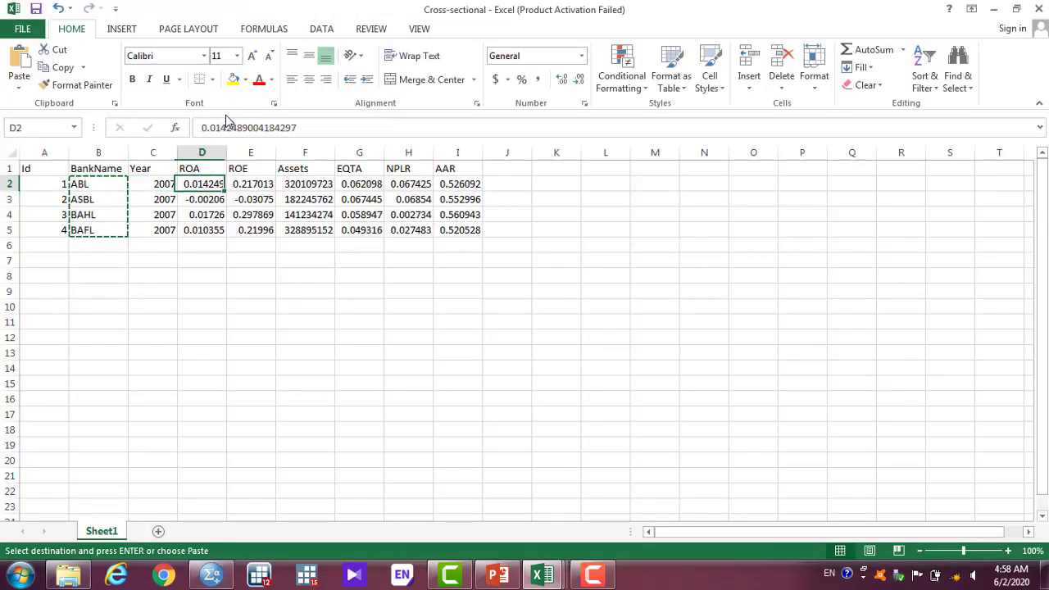
{"action": "key", "text": "shift+Right"}
{"action": "key", "text": "shift+Right"}
{"action": "key", "text": "shift+Right"}
{"action": "key", "text": "shift+Right"}
{"action": "key", "text": "shift+Right"}
{"action": "key", "text": "shift+Down"}
{"action": "key", "text": "shift+Down"}
{"action": "key", "text": "shift+Down"}
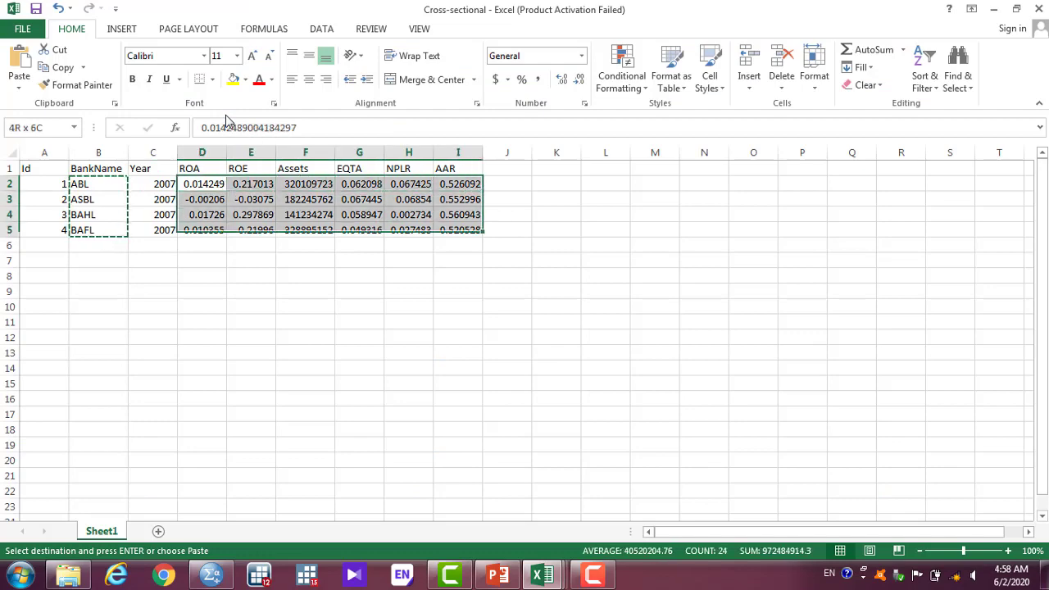
{"action": "key", "text": "ctrl+c"}
{"action": "key", "text": "alt+Tab"}
{"action": "key", "text": "ctrl+v"}
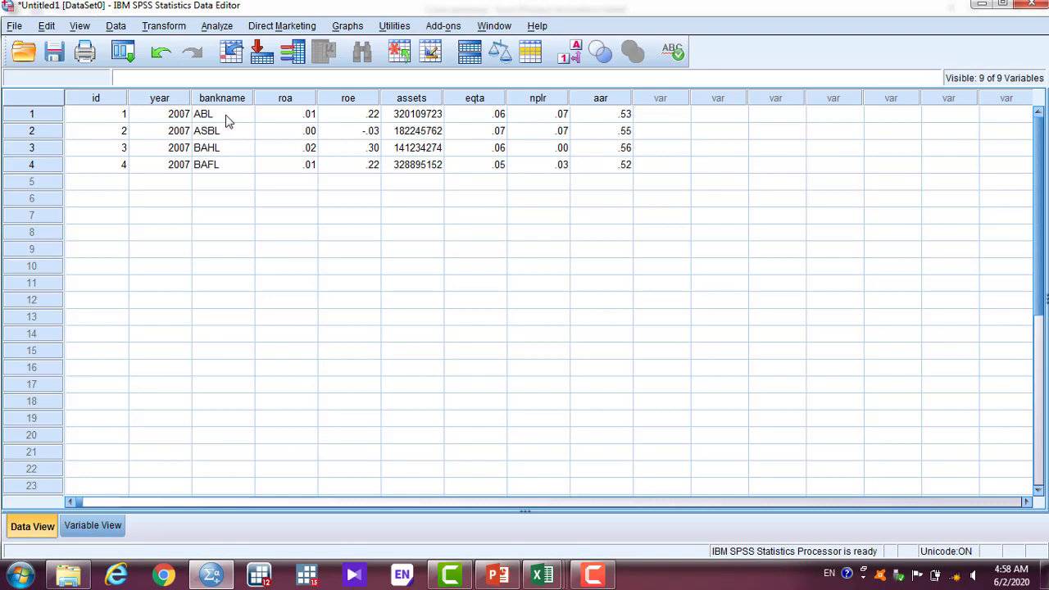
Step: Clear the four cross-sectional bank cases so the data set is empty
{"action": "left_click", "coordinate": [101, 524]}
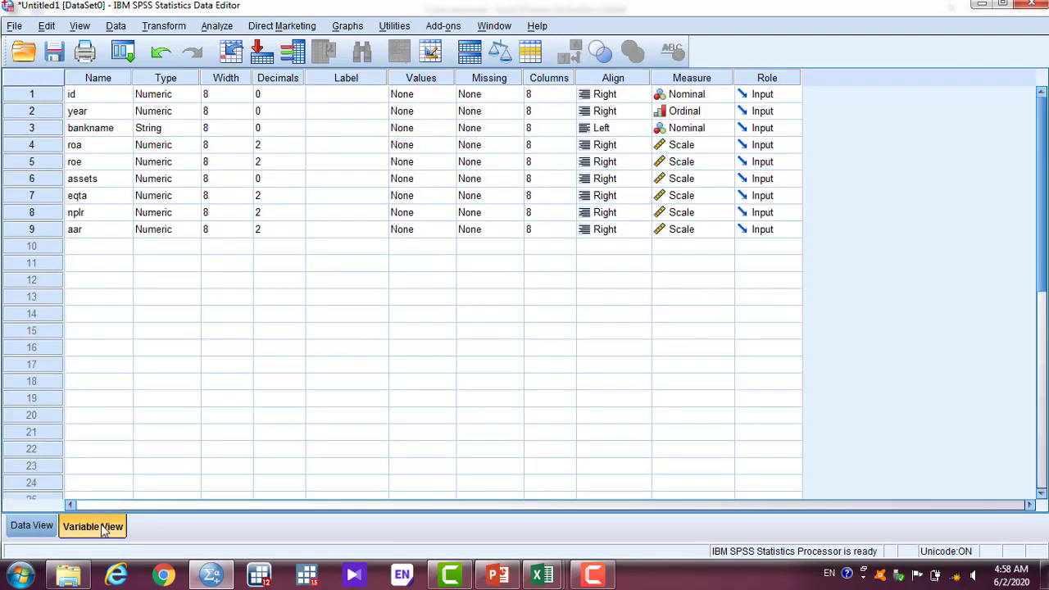
{"action": "left_click", "coordinate": [33, 526]}
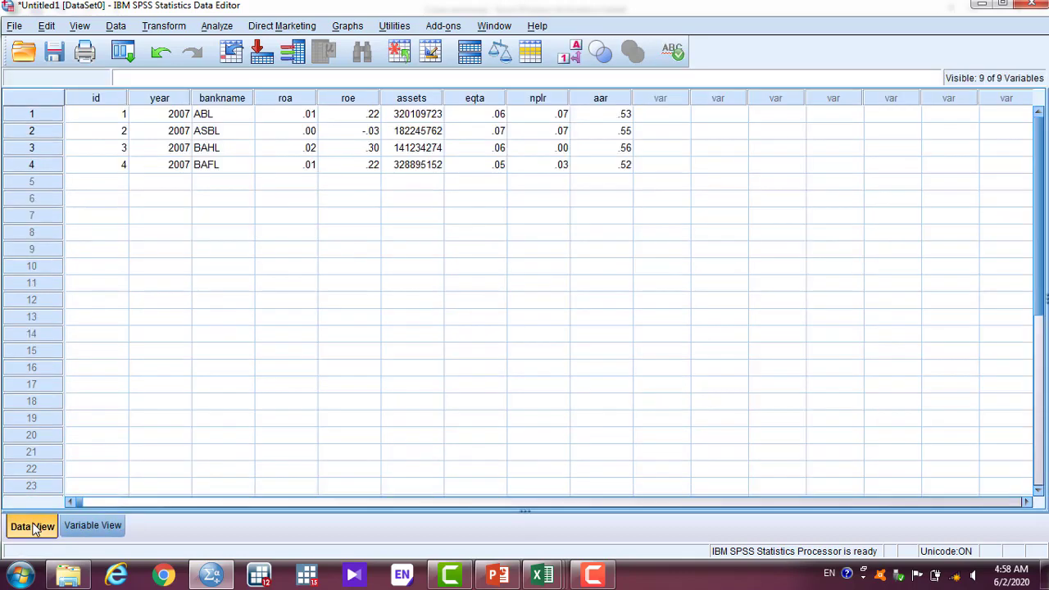
{"action": "left_click_drag", "start_coordinate": [45, 116], "coordinate": [45, 163]}
{"action": "right_click", "coordinate": [45, 164]}
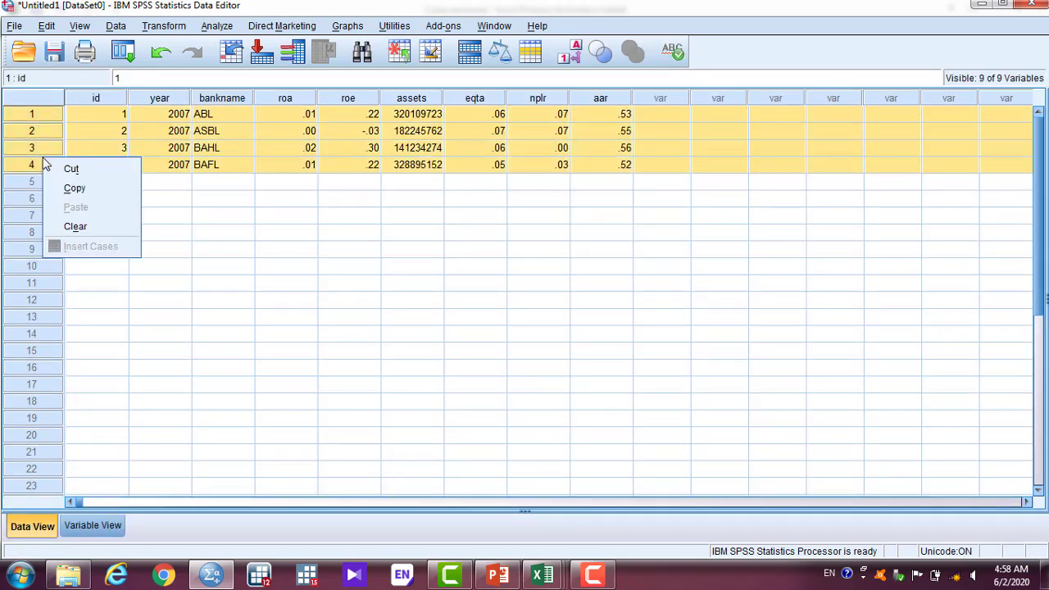
{"action": "left_click", "coordinate": [70, 226]}
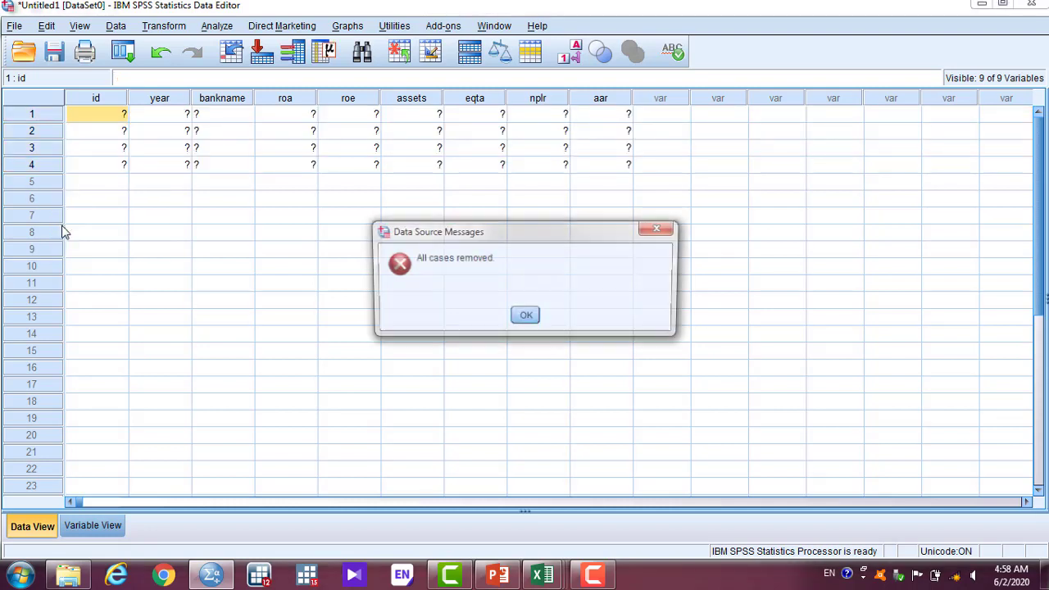
{"action": "left_click", "coordinate": [527, 319]}
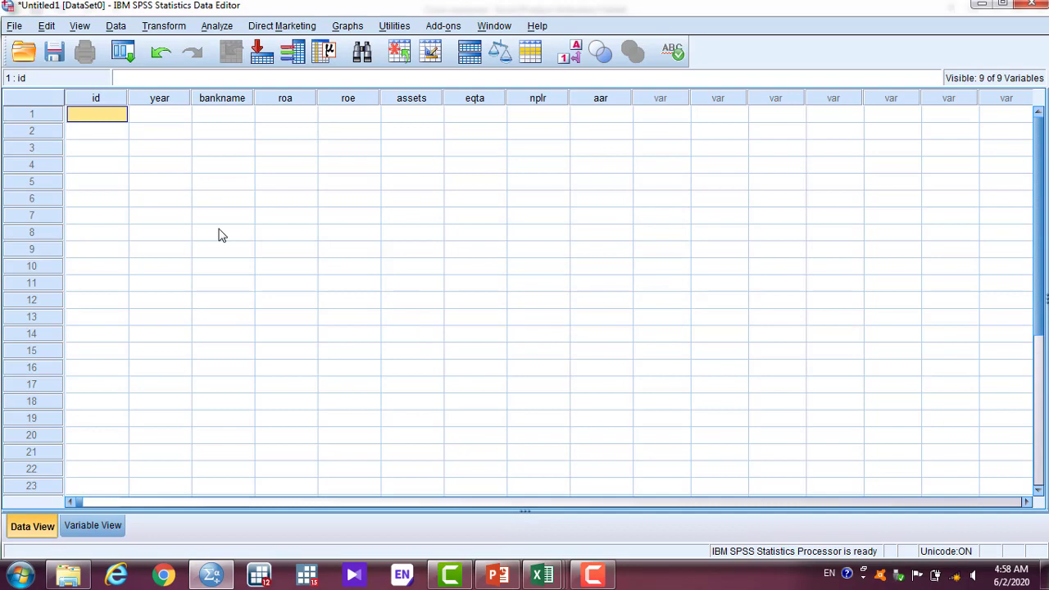
Step: Switch to the Panel workbook in Excel and copy all data rows without the headers, A2:I41
{"action": "key", "text": "alt+Tab"}
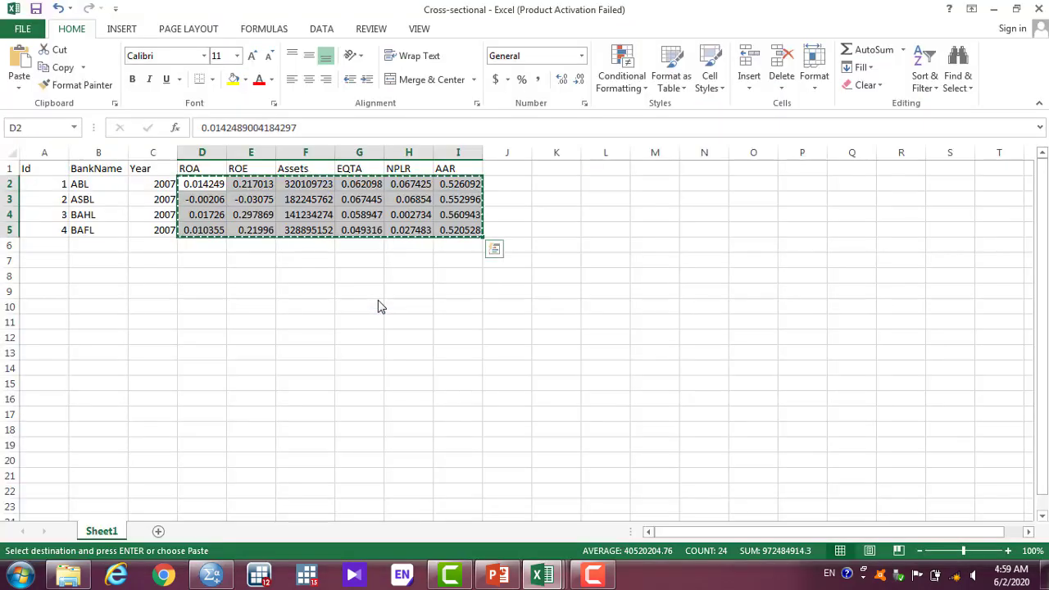
{"action": "mouse_move", "coordinate": [537, 576]}
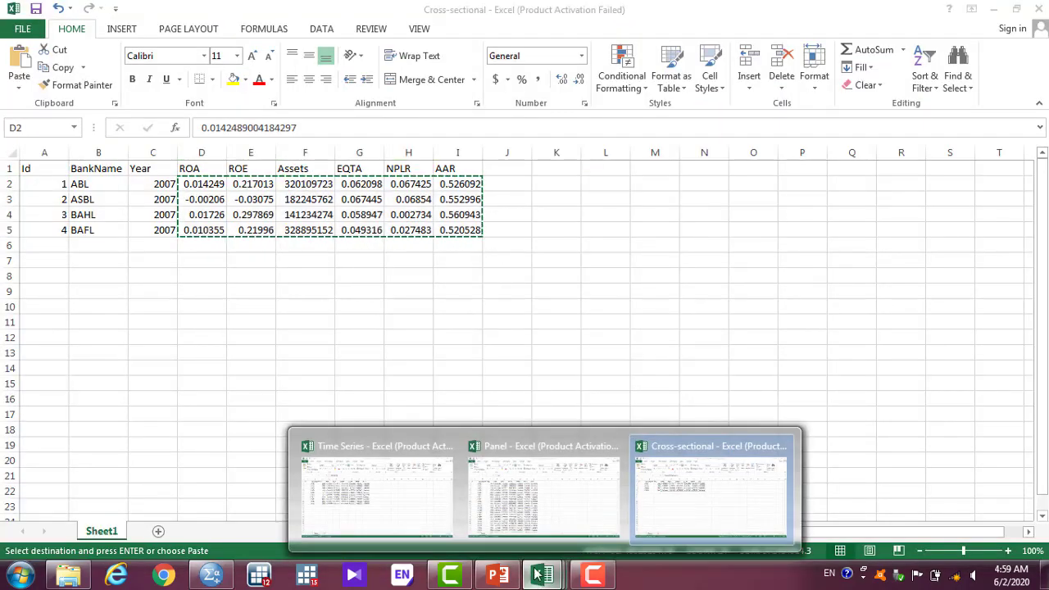
{"action": "left_click", "coordinate": [536, 491]}
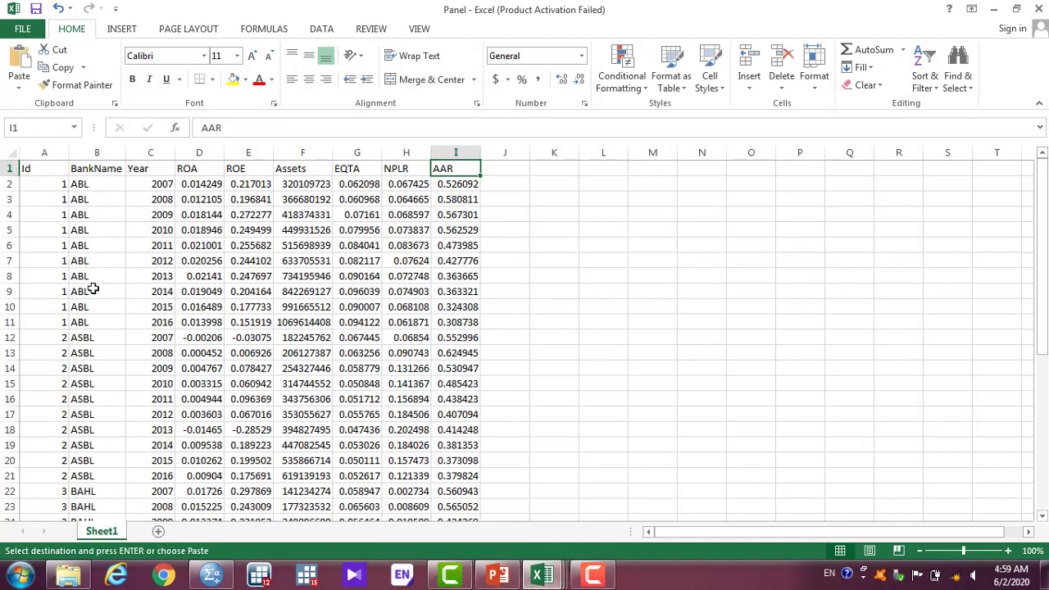
{"action": "left_click", "coordinate": [47, 186]}
{"action": "key", "text": "ctrl+shift+Right"}
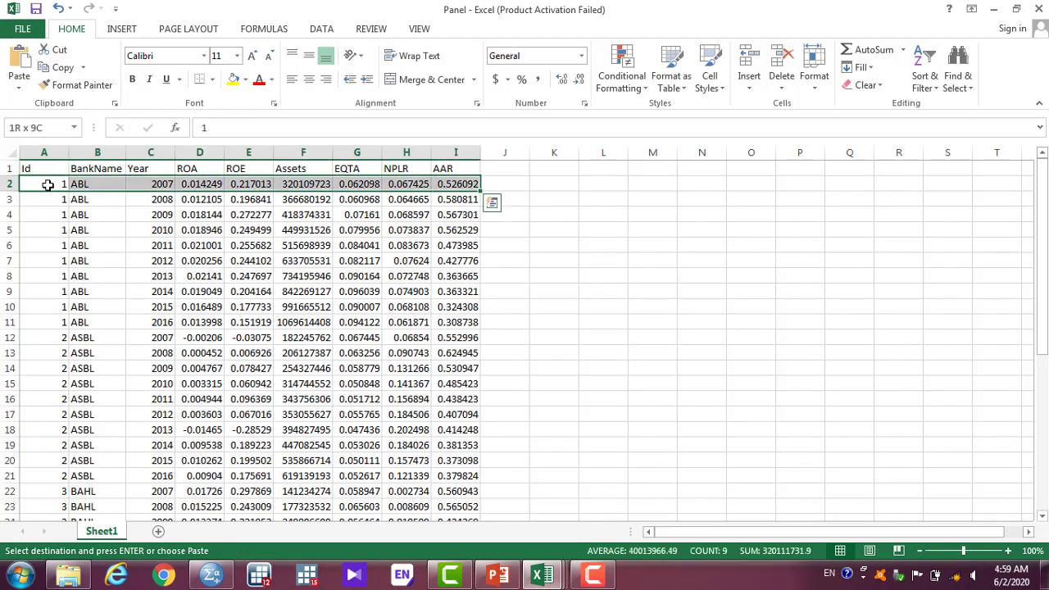
{"action": "key", "text": "shift+Down"}
{"action": "key", "text": "shift+Down"}
{"action": "key", "text": "shift+Down"}
{"action": "key", "text": "shift+Down"}
{"action": "key", "text": "shift+Down"}
{"action": "key", "text": "shift+Down"}
{"action": "key", "text": "shift+Down"}
{"action": "key", "text": "shift+Down"}
{"action": "key", "text": "shift+Down"}
{"action": "key", "text": "shift+Down"}
{"action": "key", "text": "shift+Down"}
{"action": "key", "text": "shift+Down"}
{"action": "key", "text": "shift+Down"}
{"action": "key", "text": "shift+Down"}
{"action": "key", "text": "shift+Down"}
{"action": "key", "text": "shift+Down"}
{"action": "key", "text": "shift+Down"}
{"action": "key", "text": "shift+Down"}
{"action": "key", "text": "shift+Down"}
{"action": "key", "text": "shift+Down"}
{"action": "key", "text": "ctrl+c"}
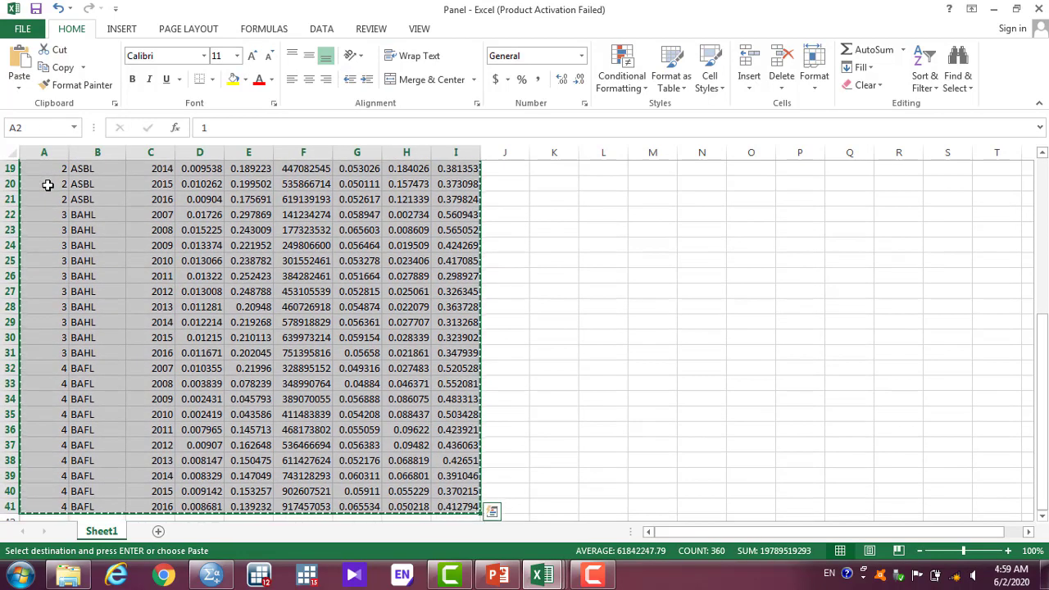
Step: Paste the copied panel data into the empty SPSS data set, starting at id of case 1
{"action": "key", "text": "ctrl+Tab"}
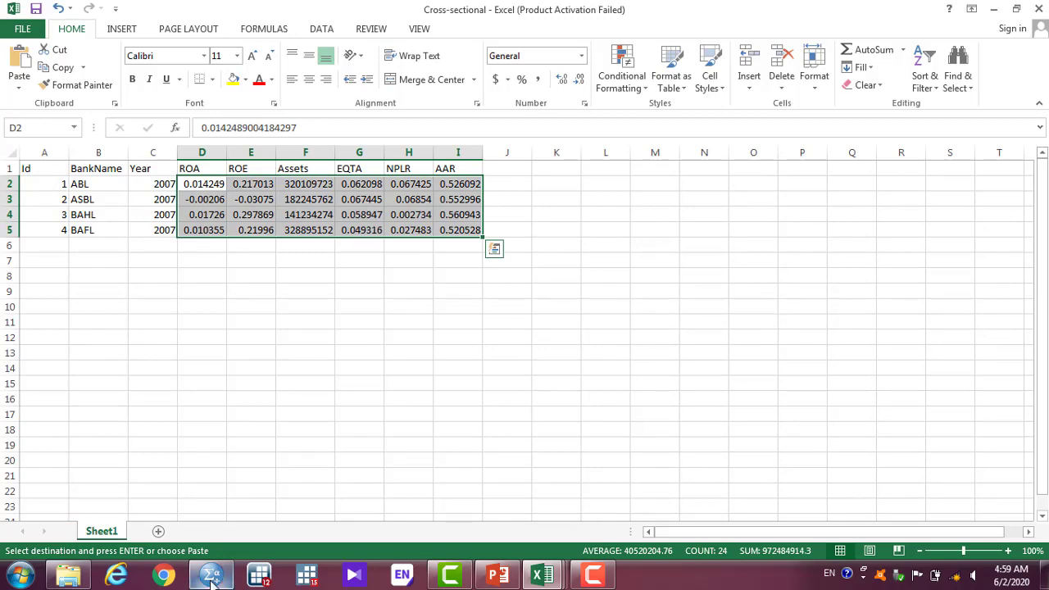
{"action": "mouse_move", "coordinate": [211, 576]}
{"action": "left_click", "coordinate": [182, 531]}
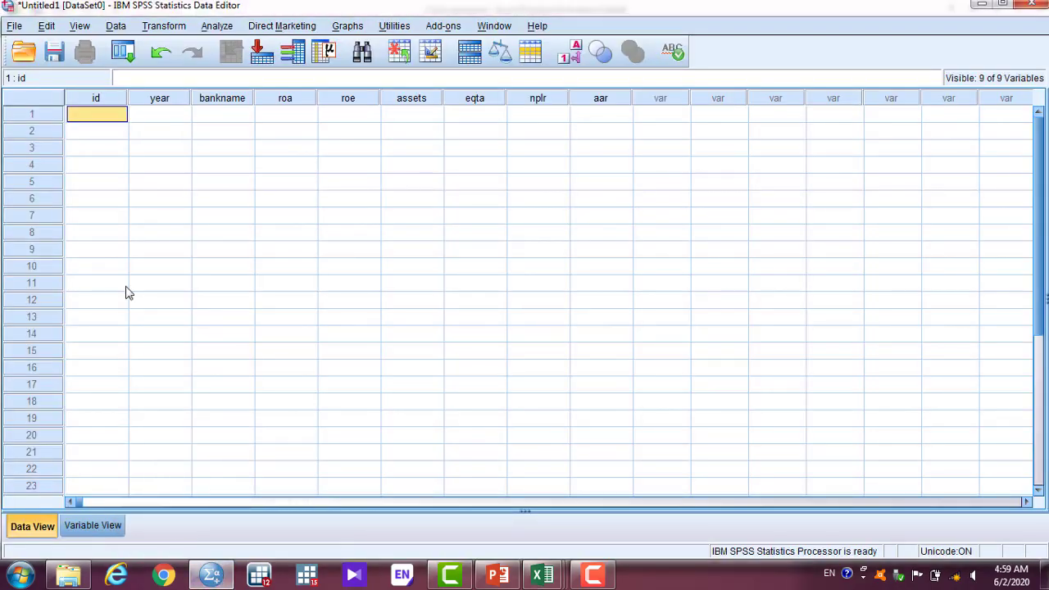
{"action": "key", "text": "ctrl+v"}
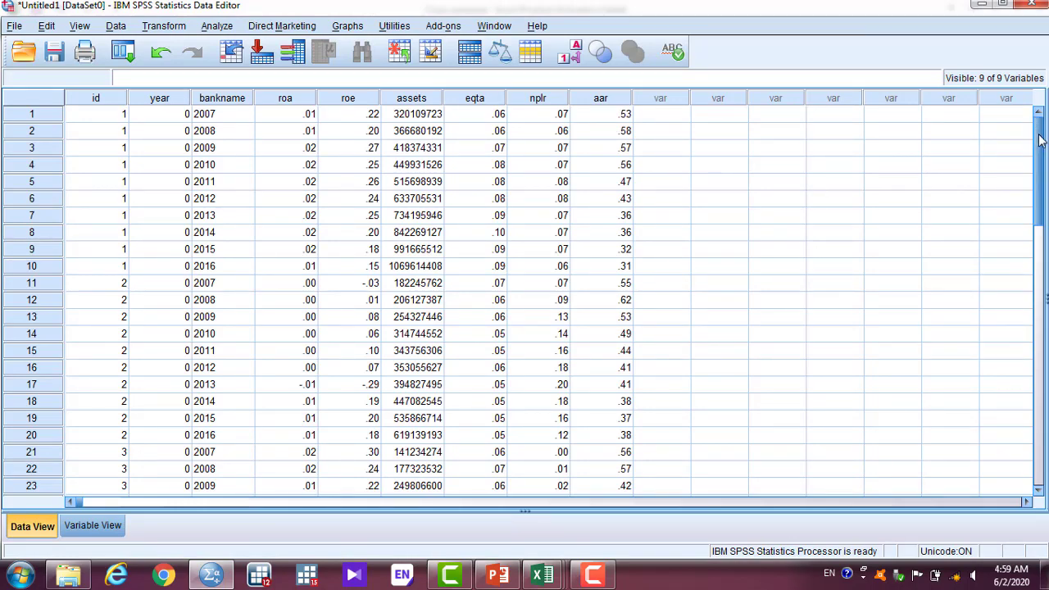
{"action": "left_click_drag", "start_coordinate": [1039, 139], "coordinate": [1036, 100]}
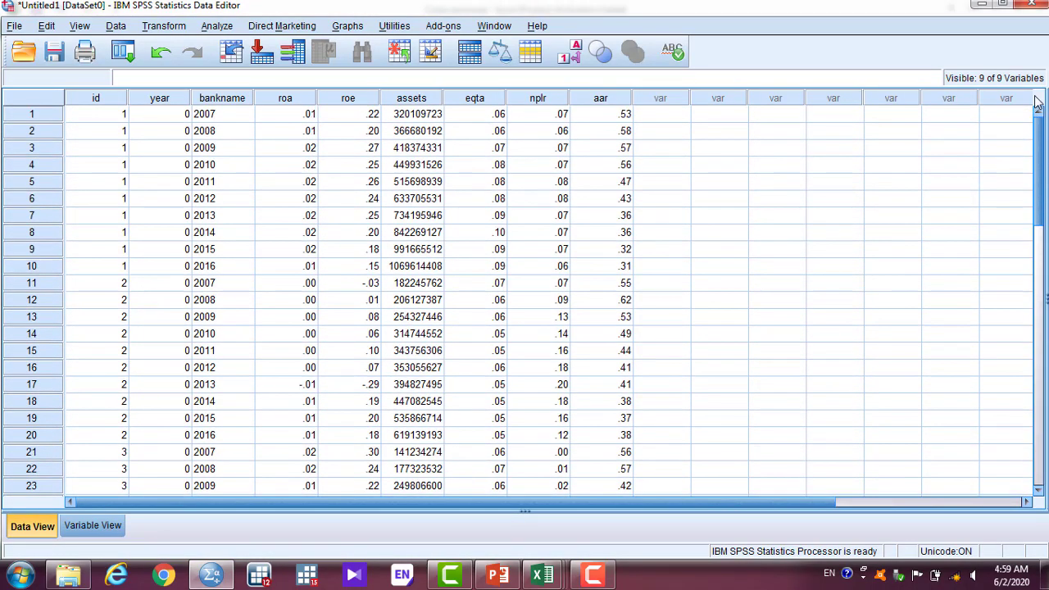
Step: Compare the order and types of the variable definitions with the pasted panel data
{"action": "left_click", "coordinate": [110, 531]}
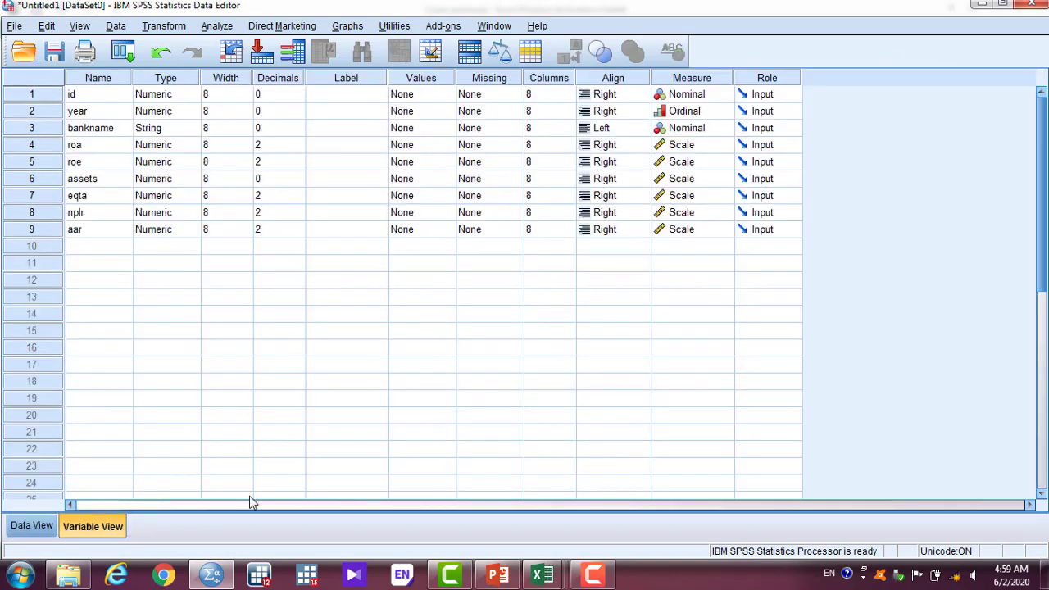
{"action": "left_click", "coordinate": [33, 526]}
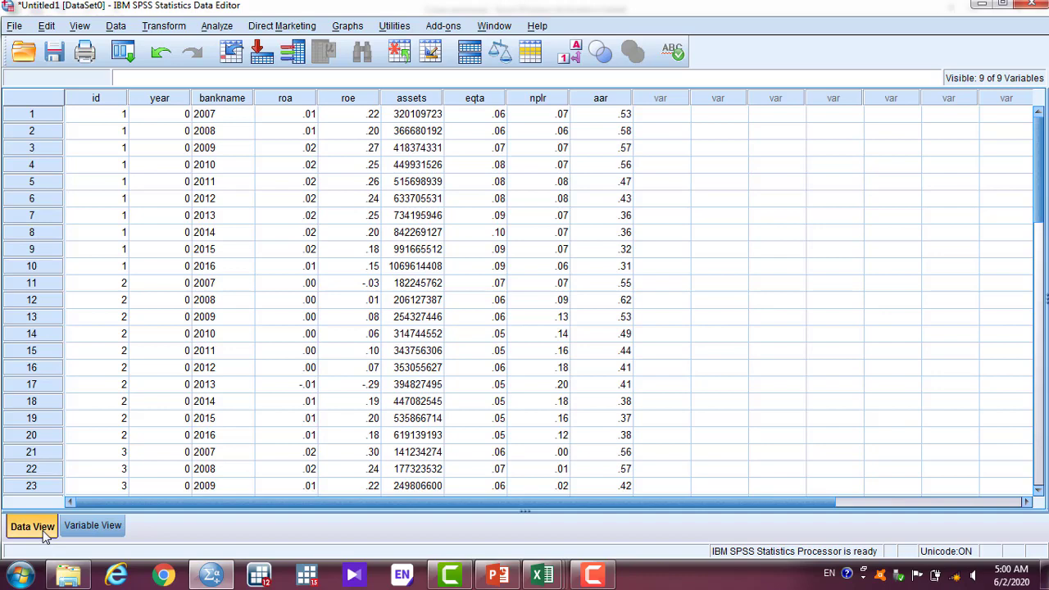
{"action": "left_click", "coordinate": [78, 527]}
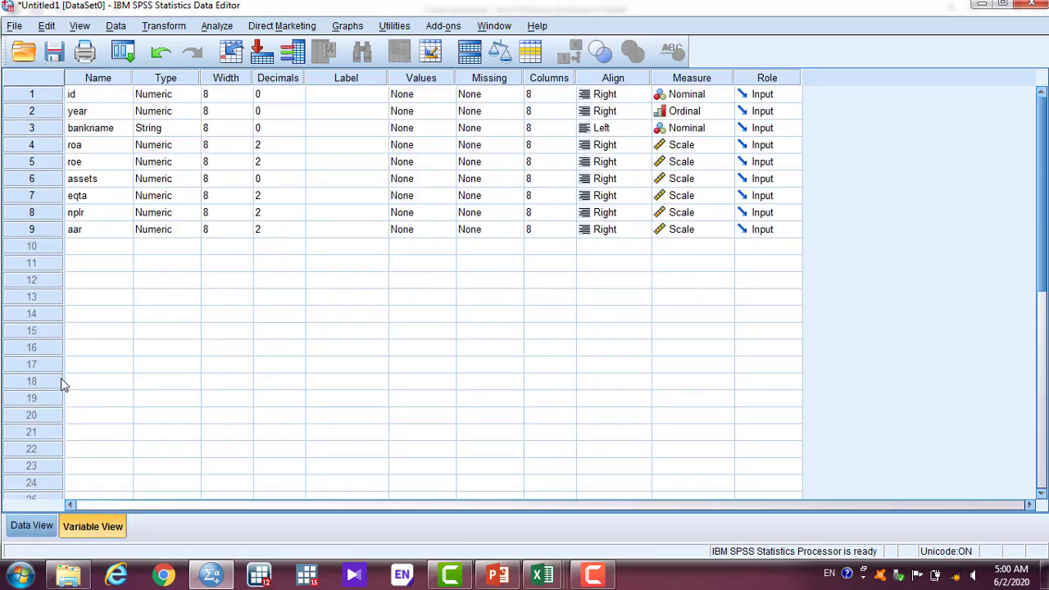
Step: Delete all nine variable definitions, id through aar, from the data set
{"action": "left_click_drag", "start_coordinate": [52, 231], "coordinate": [45, 102]}
{"action": "right_click", "coordinate": [45, 102]}
{"action": "left_click", "coordinate": [61, 147]}
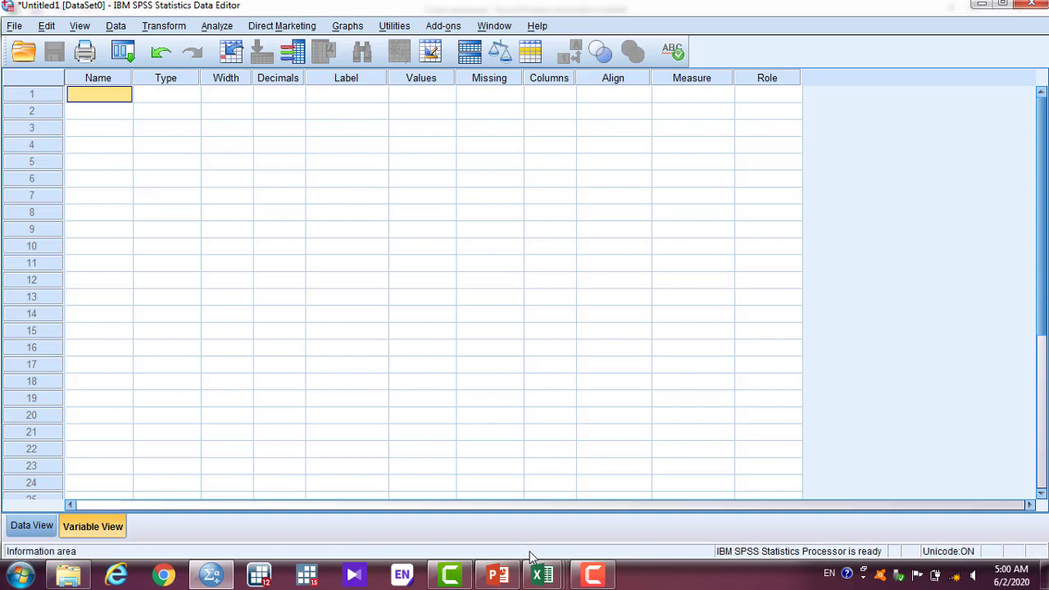
Step: Close the Panel workbook in Excel without saving it and discard the copied data from the clipboard
{"action": "mouse_move", "coordinate": [541, 575]}
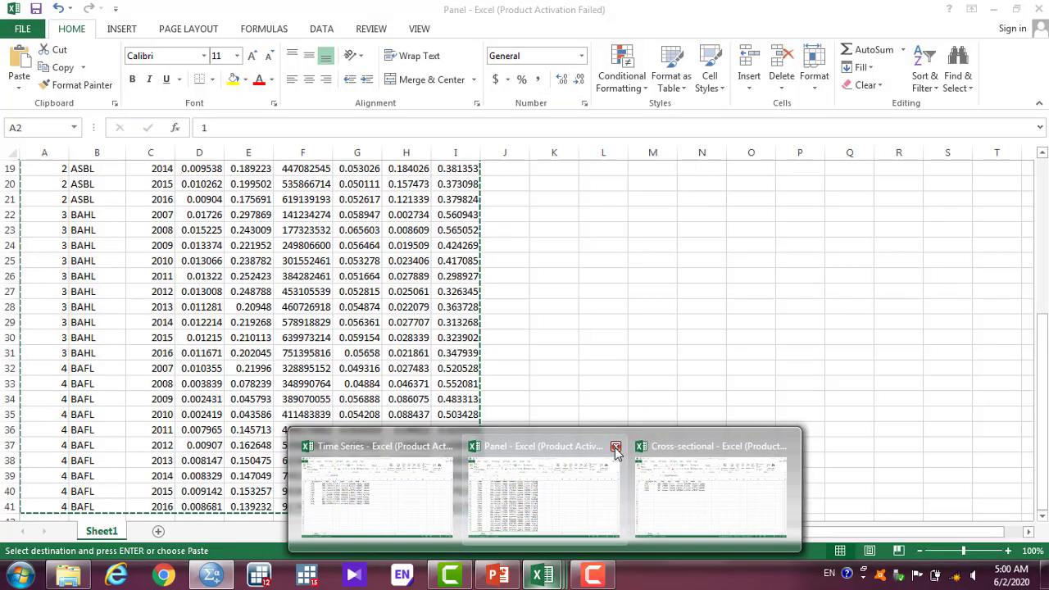
{"action": "left_click", "coordinate": [616, 454]}
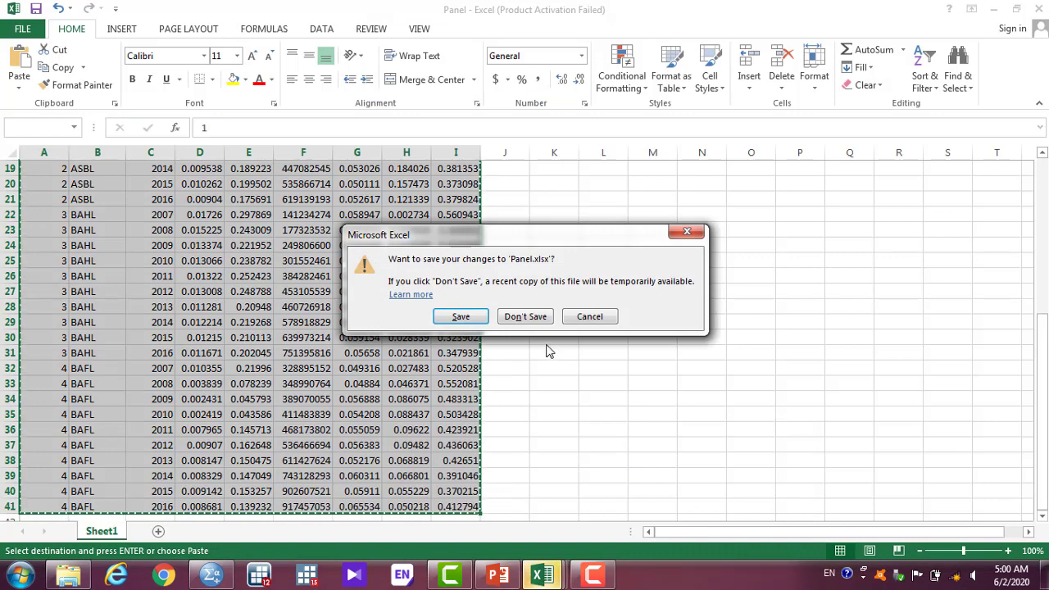
{"action": "left_click", "coordinate": [525, 318]}
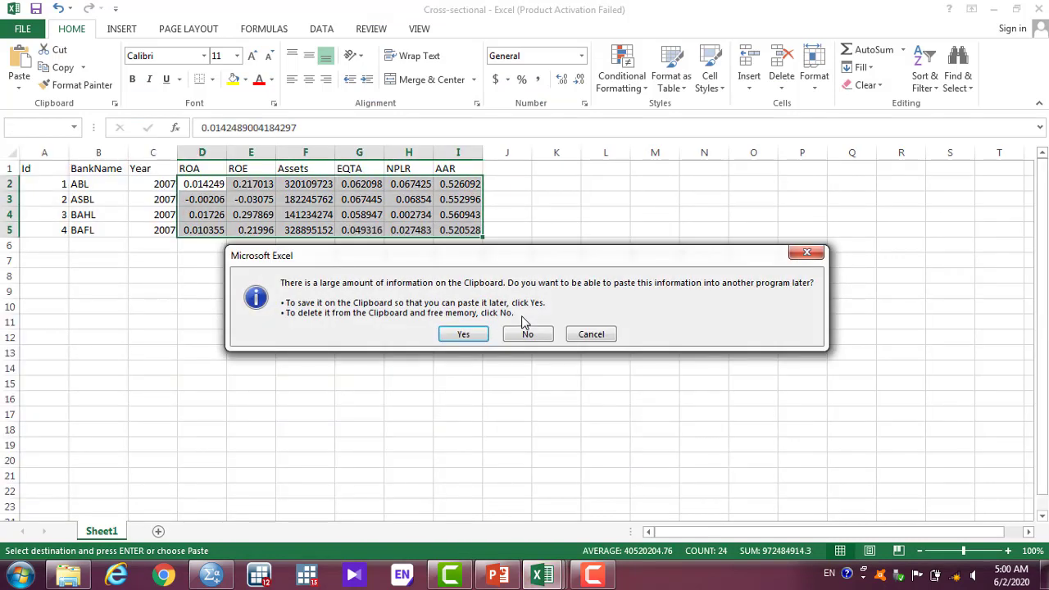
{"action": "left_click", "coordinate": [528, 332]}
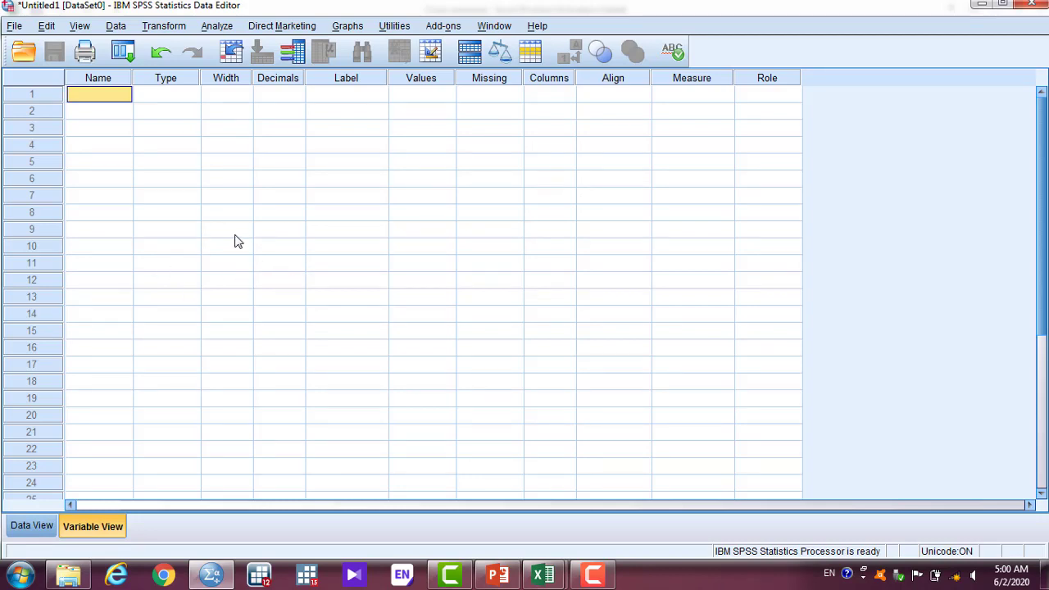
Step: Start opening a data file in SPSS and browse to the BRM folder inside Class on drive D
{"action": "left_click", "coordinate": [16, 26]}
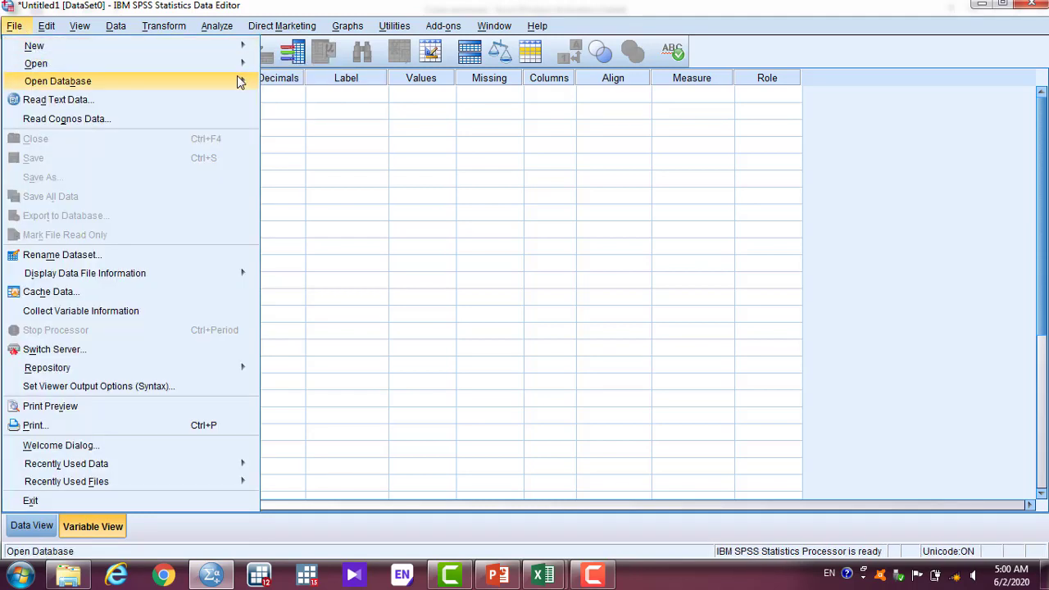
{"action": "mouse_move", "coordinate": [240, 71]}
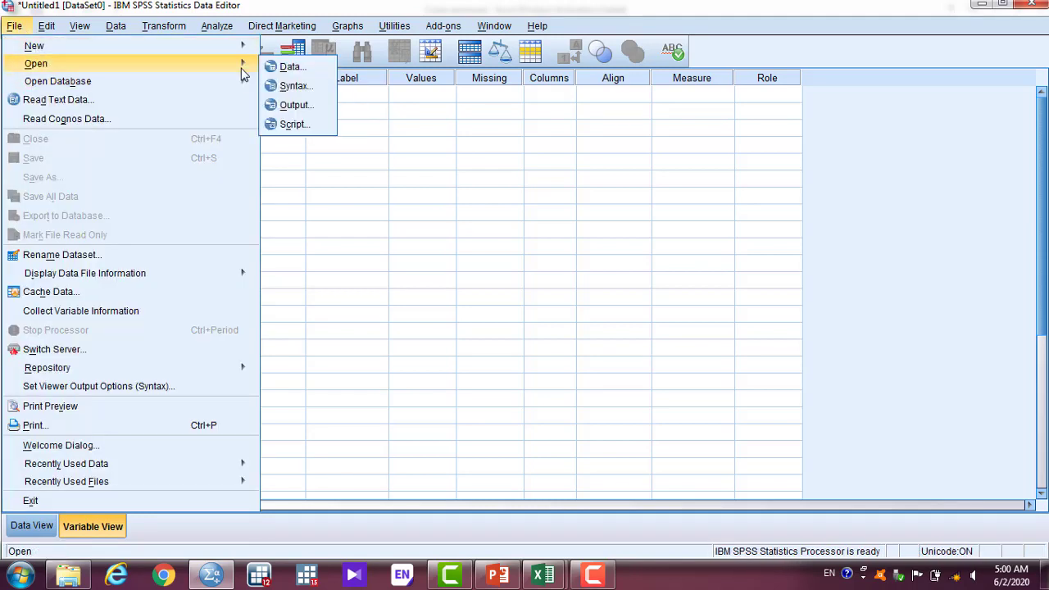
{"action": "left_click", "coordinate": [304, 68]}
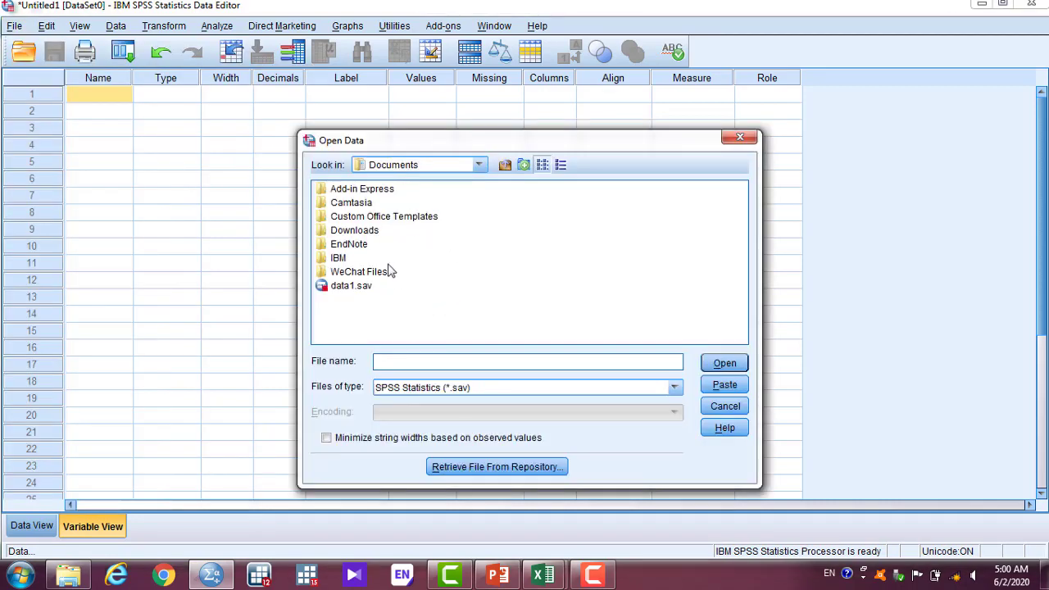
{"action": "left_click", "coordinate": [479, 167]}
{"action": "left_click", "coordinate": [456, 197]}
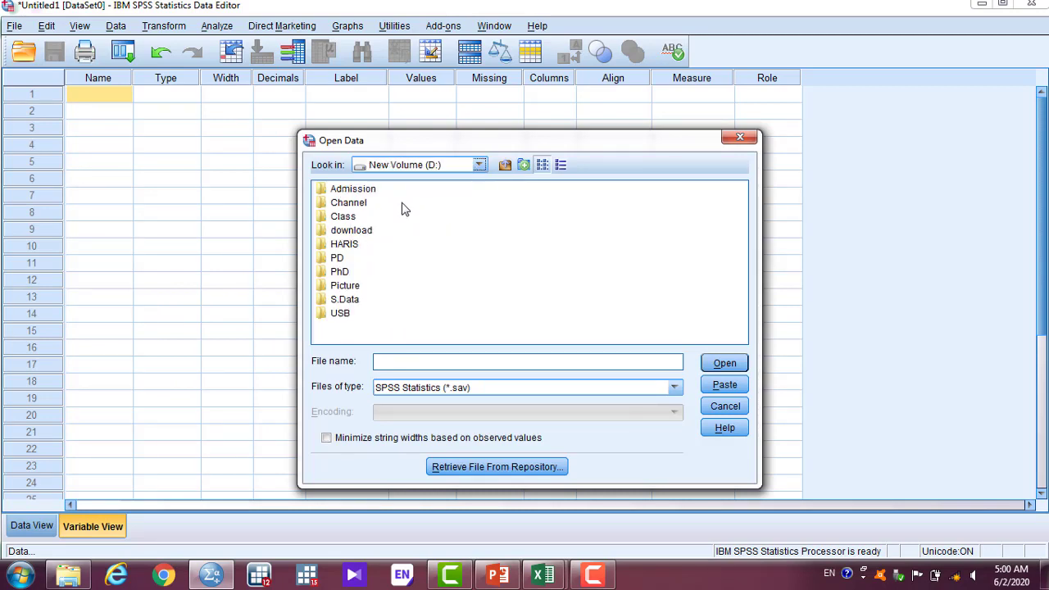
{"action": "double_click", "coordinate": [353, 217]}
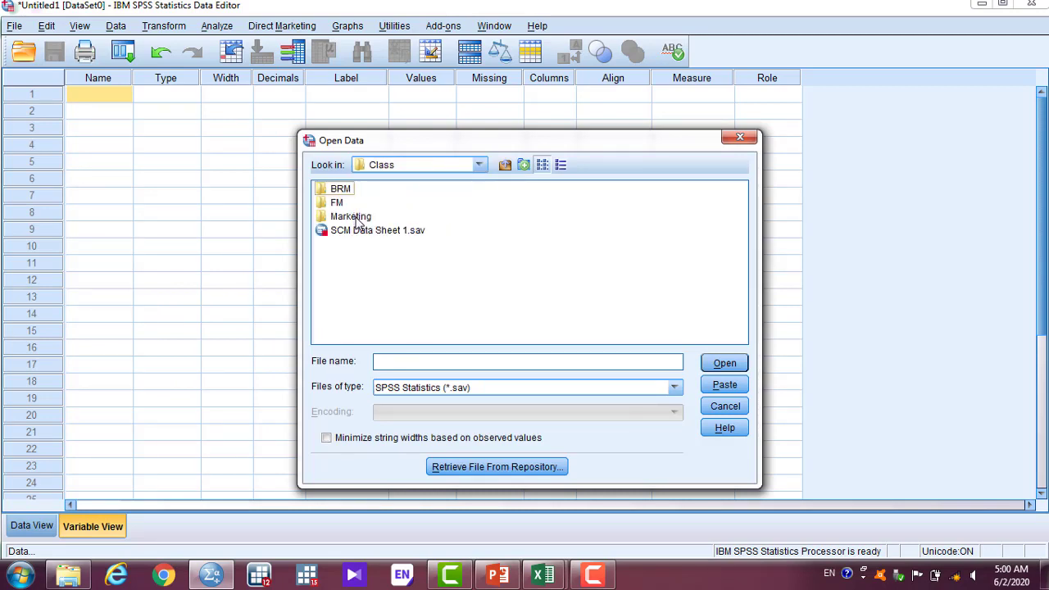
{"action": "double_click", "coordinate": [344, 191]}
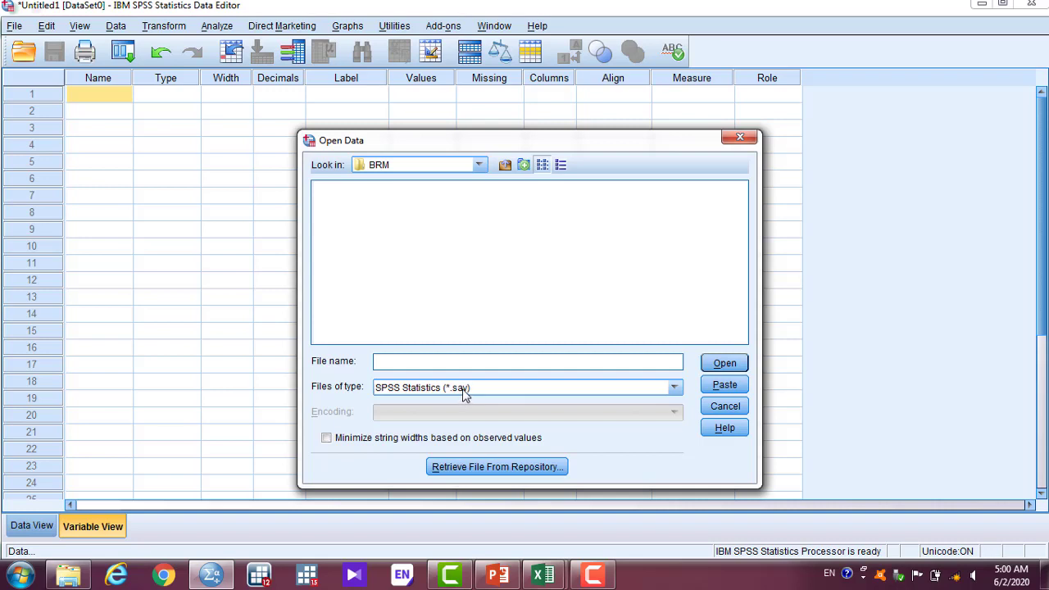
Step: Set the file type to Excel (*.xls, *.xlsx, *.xlsm) and open Panel.xlsx
{"action": "left_click", "coordinate": [673, 391]}
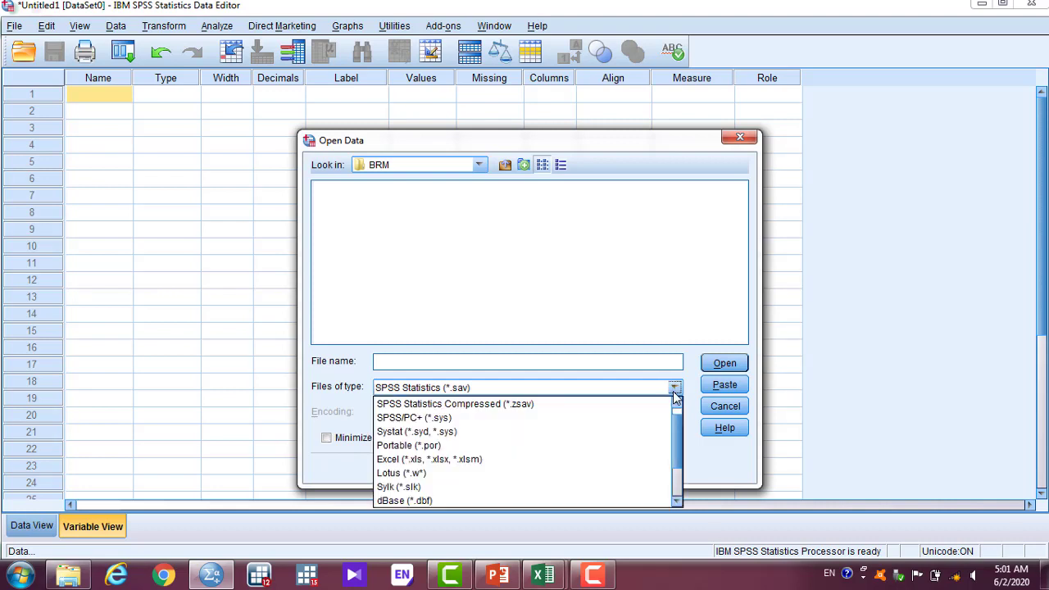
{"action": "left_click", "coordinate": [471, 460]}
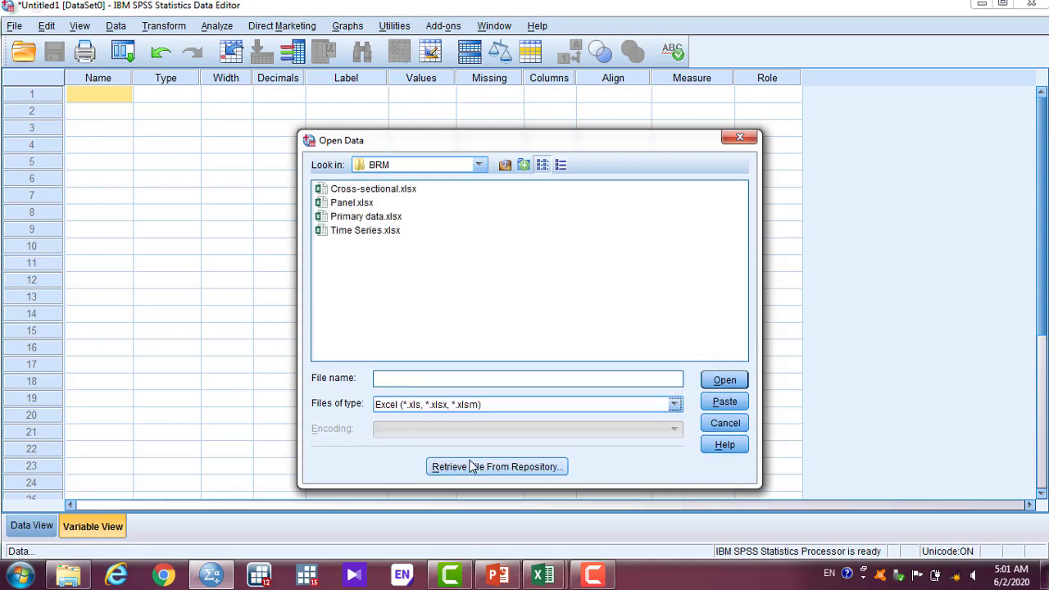
{"action": "left_click", "coordinate": [356, 206]}
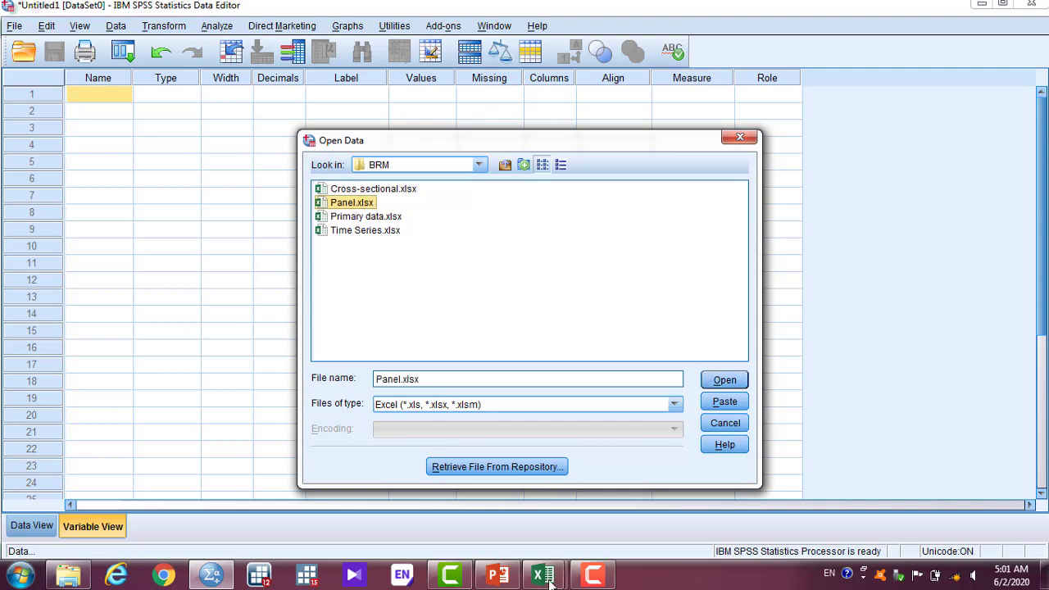
{"action": "mouse_move", "coordinate": [546, 583]}
{"action": "left_click", "coordinate": [724, 380]}
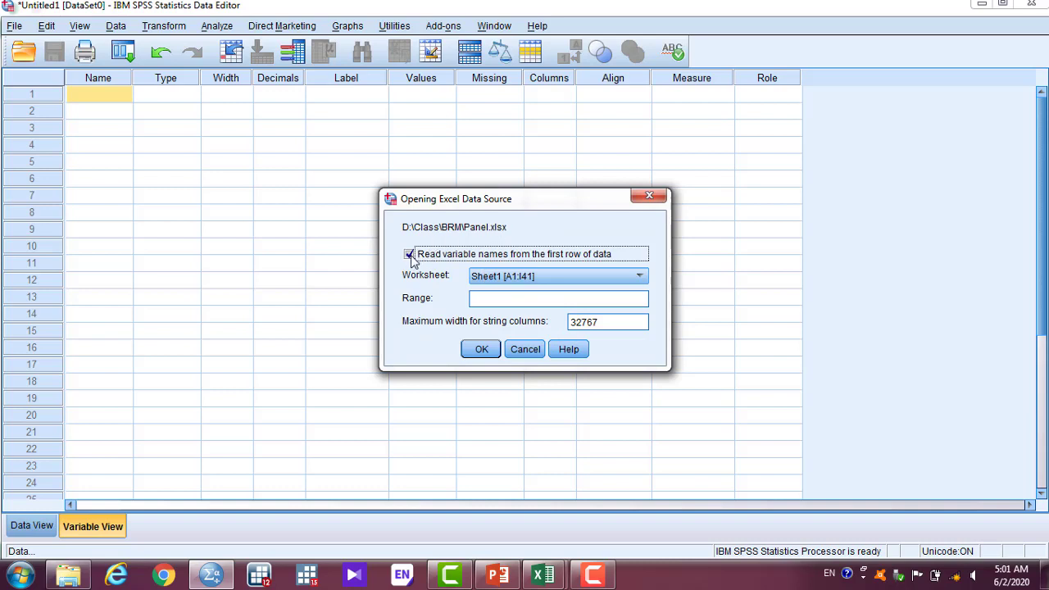
Step: Import worksheet Sheet1 [A1:I41], reading the variable names from the first row of data
{"action": "left_click", "coordinate": [521, 279]}
{"action": "left_click", "coordinate": [522, 282]}
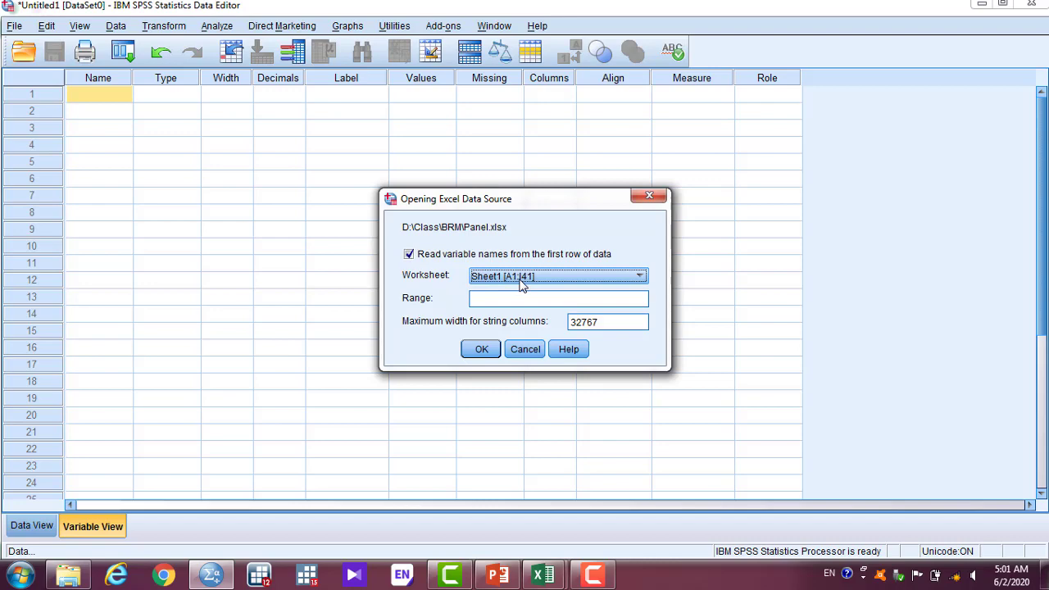
{"action": "left_click", "coordinate": [480, 350]}
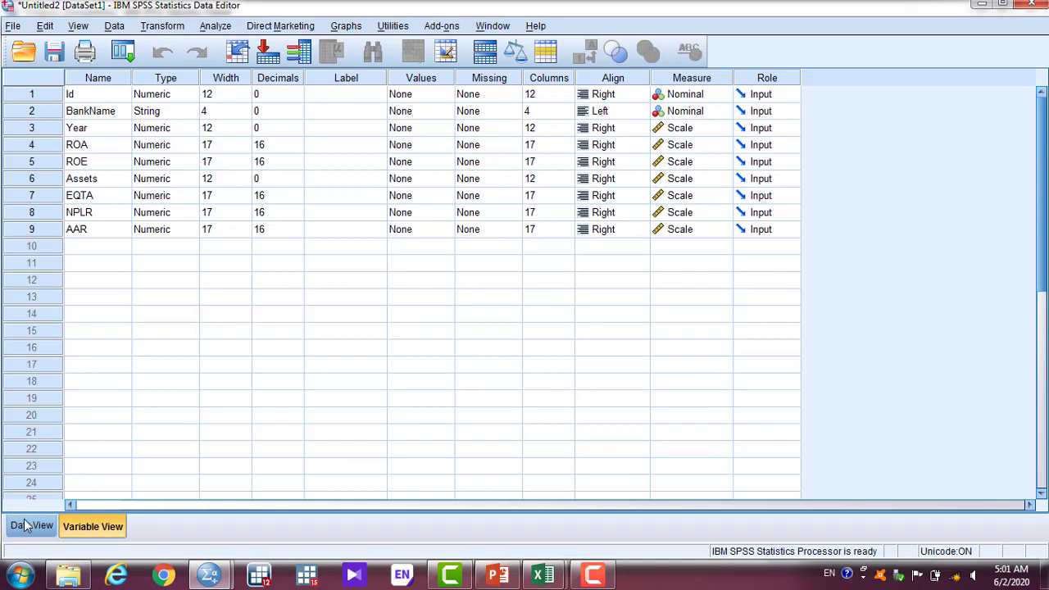
Step: Review the imported panel cases across all columns from Id to AAR
{"action": "left_click", "coordinate": [29, 525]}
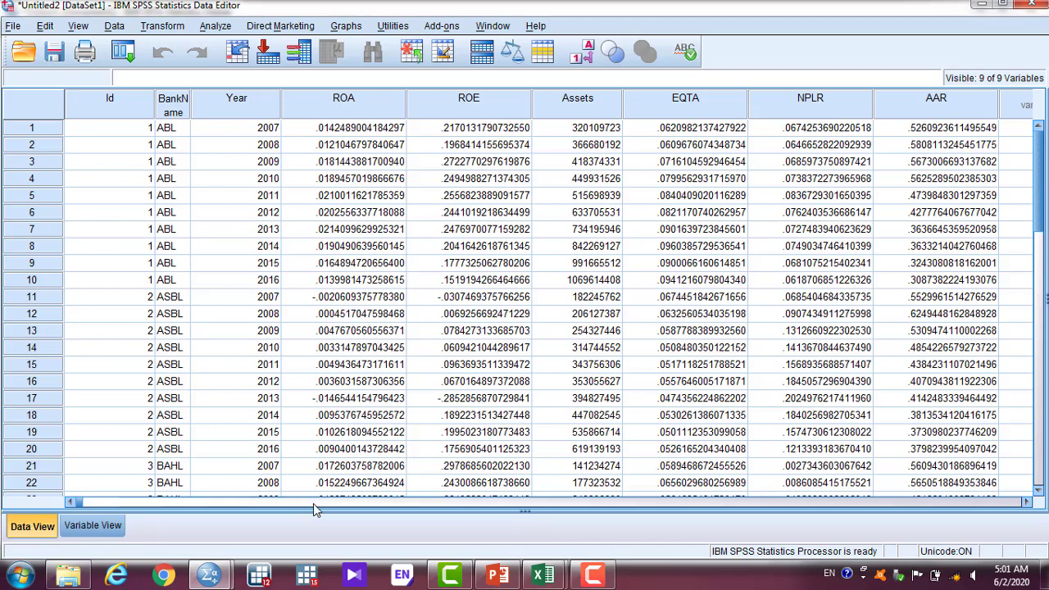
{"action": "left_click", "coordinate": [647, 501]}
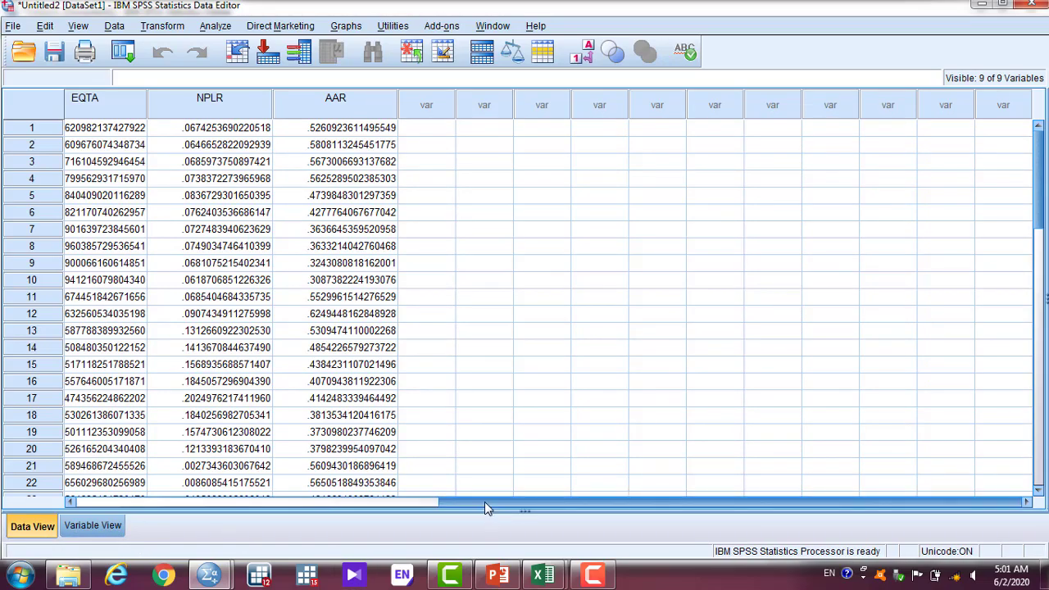
{"action": "left_click_drag", "start_coordinate": [484, 501], "coordinate": [91, 501]}
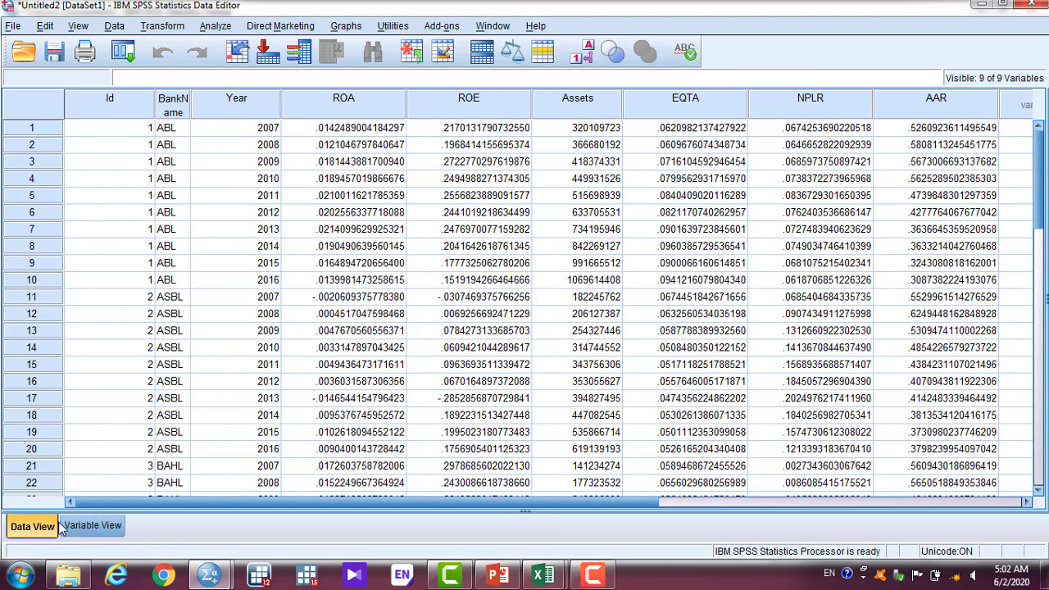
Step: Check the imported definitions of Id and BankName, comparing BankName's type with its data values
{"action": "left_click", "coordinate": [75, 525]}
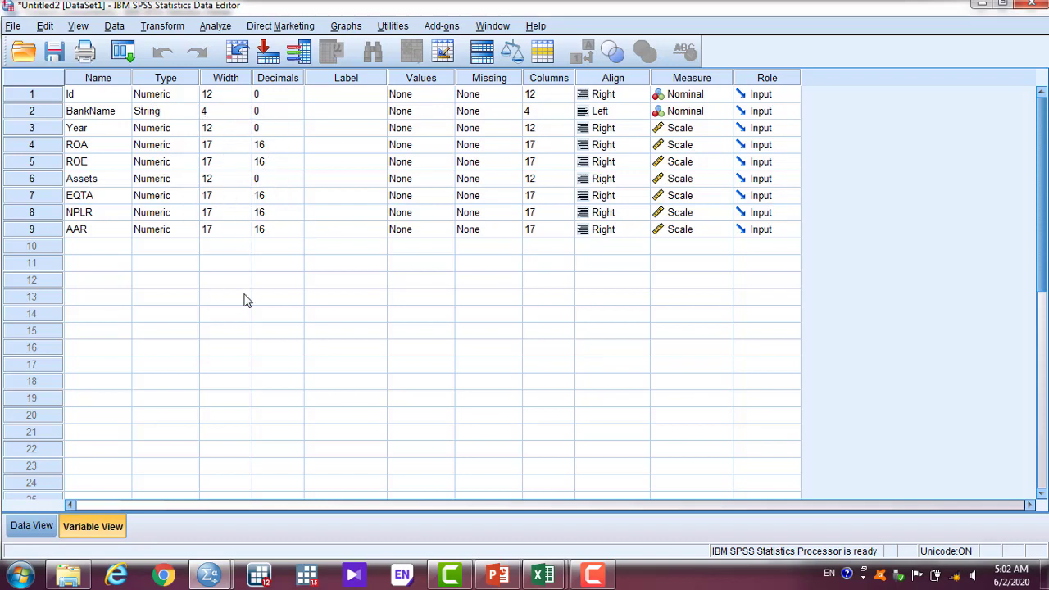
{"action": "left_click", "coordinate": [113, 96]}
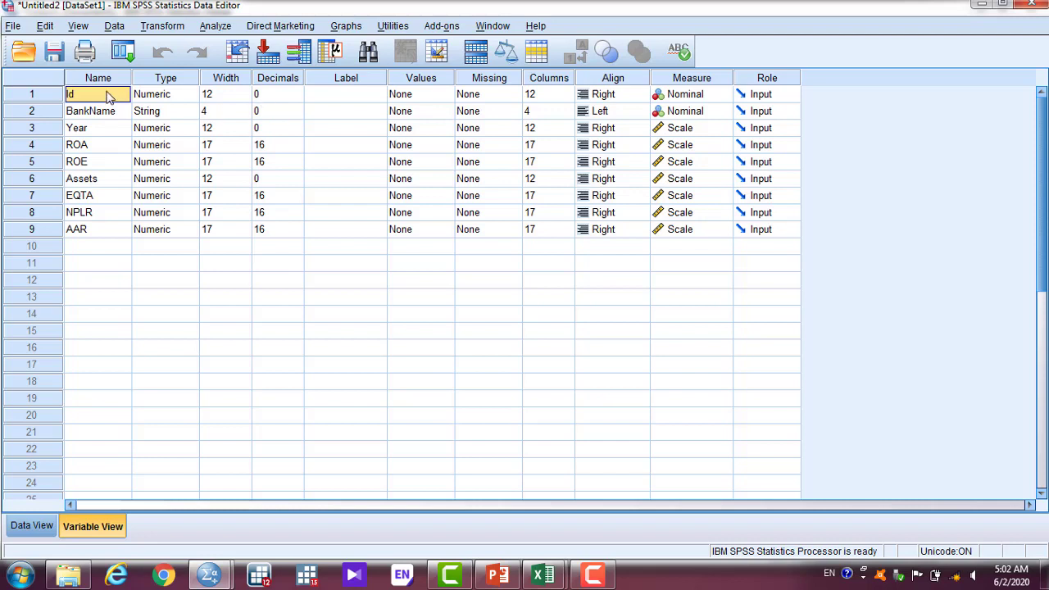
{"action": "left_click", "coordinate": [118, 114]}
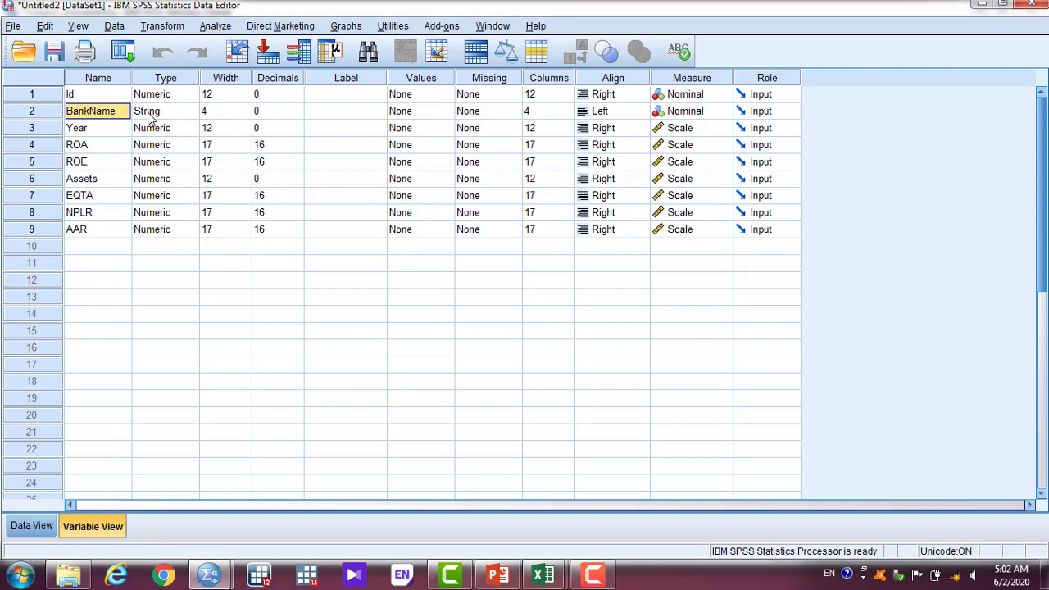
{"action": "left_click", "coordinate": [41, 525]}
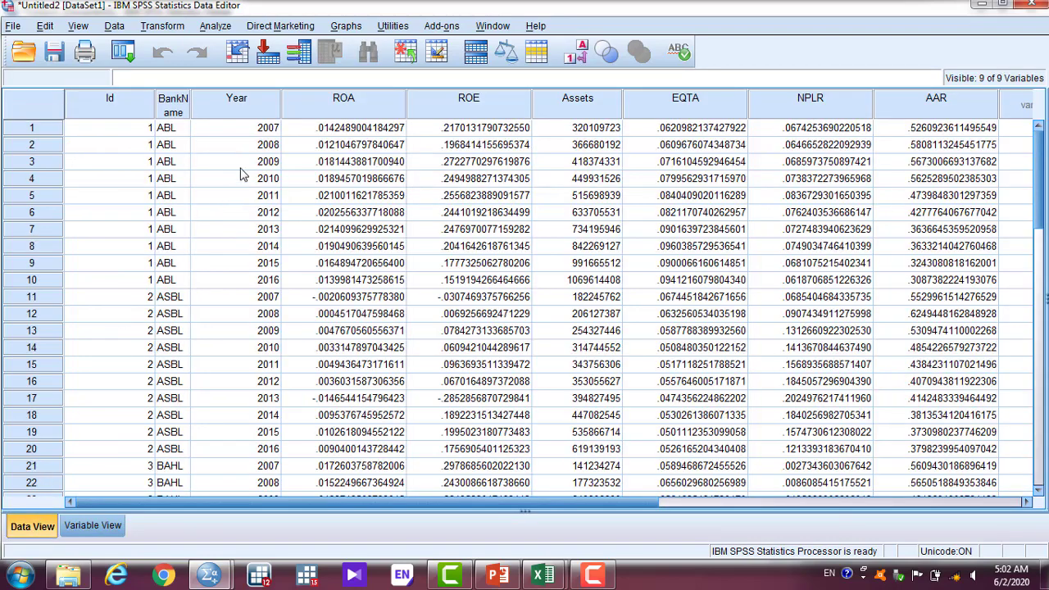
{"action": "left_click", "coordinate": [175, 134]}
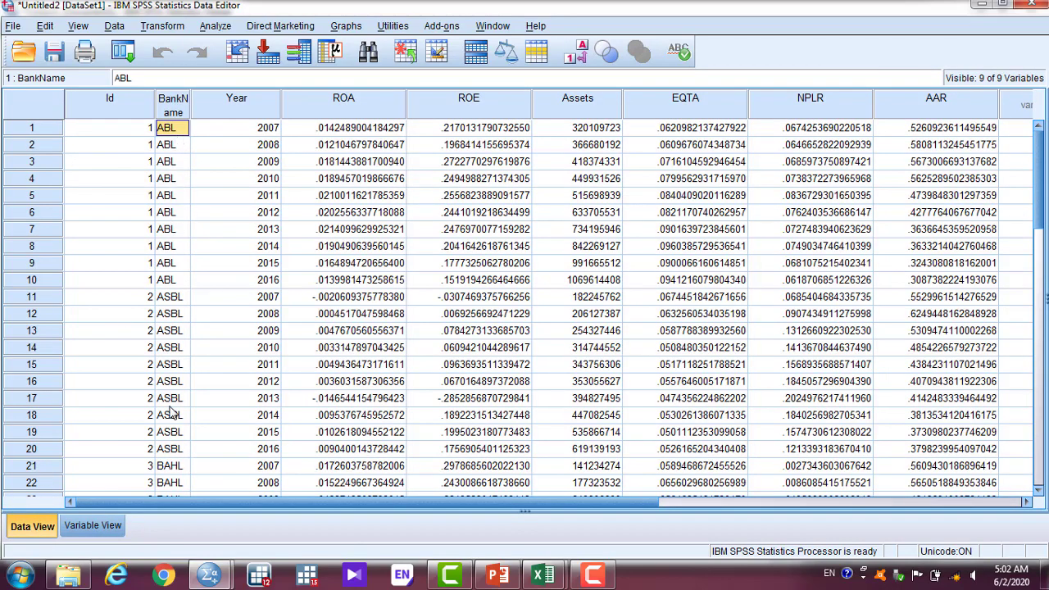
{"action": "left_click", "coordinate": [115, 524]}
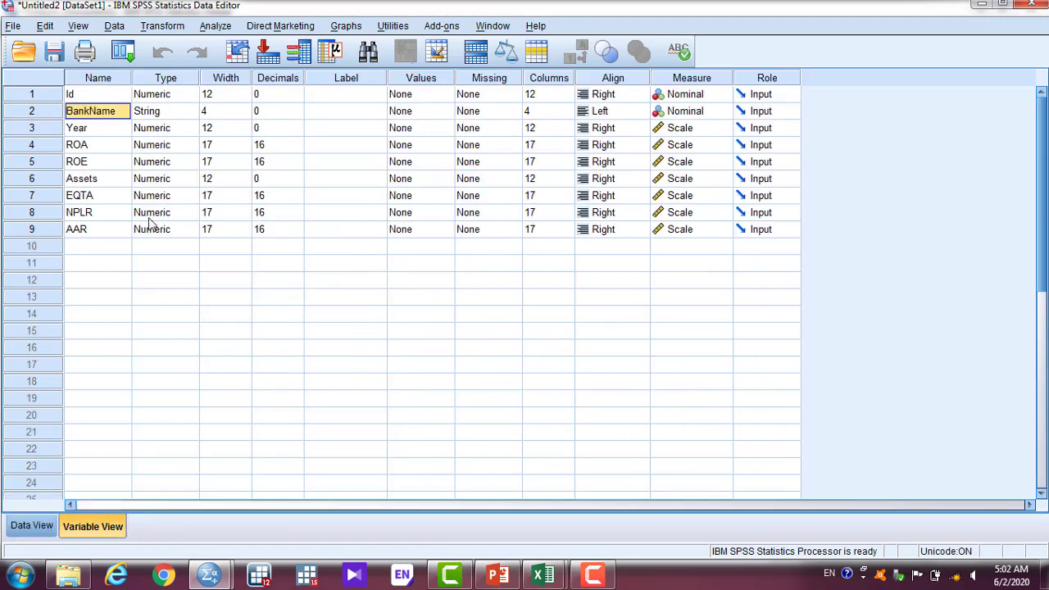
{"action": "left_click", "coordinate": [152, 116]}
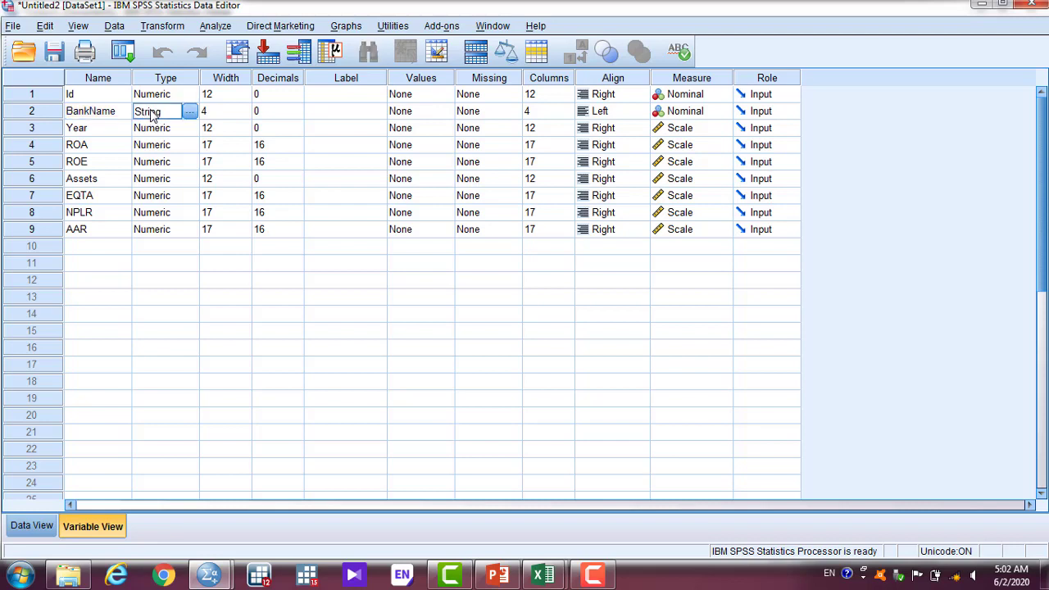
Step: Check the type and decimals of the Year variable against its values in the data
{"action": "left_click", "coordinate": [116, 128]}
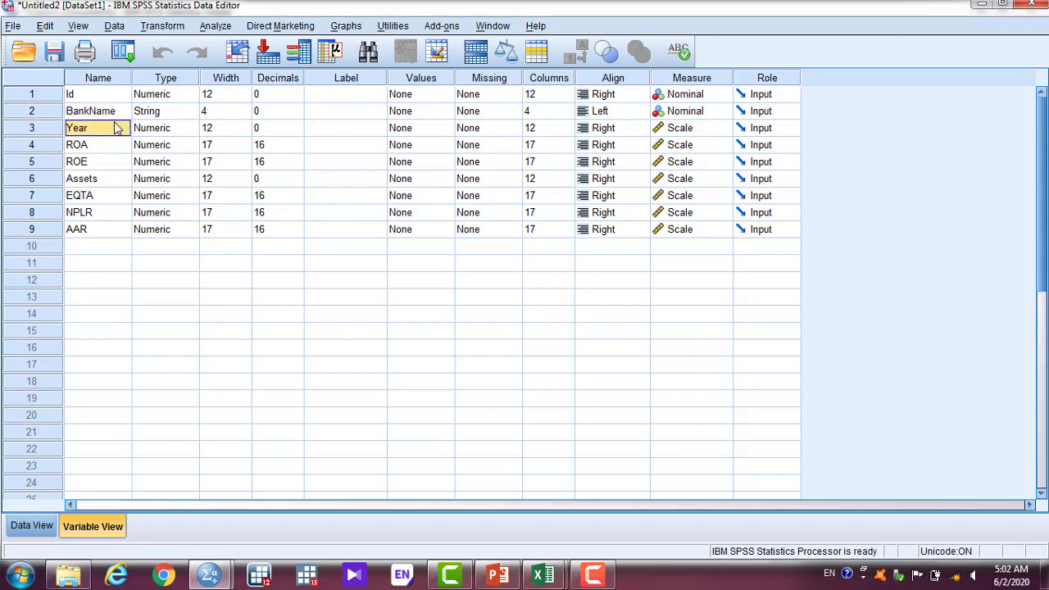
{"action": "left_click", "coordinate": [151, 131]}
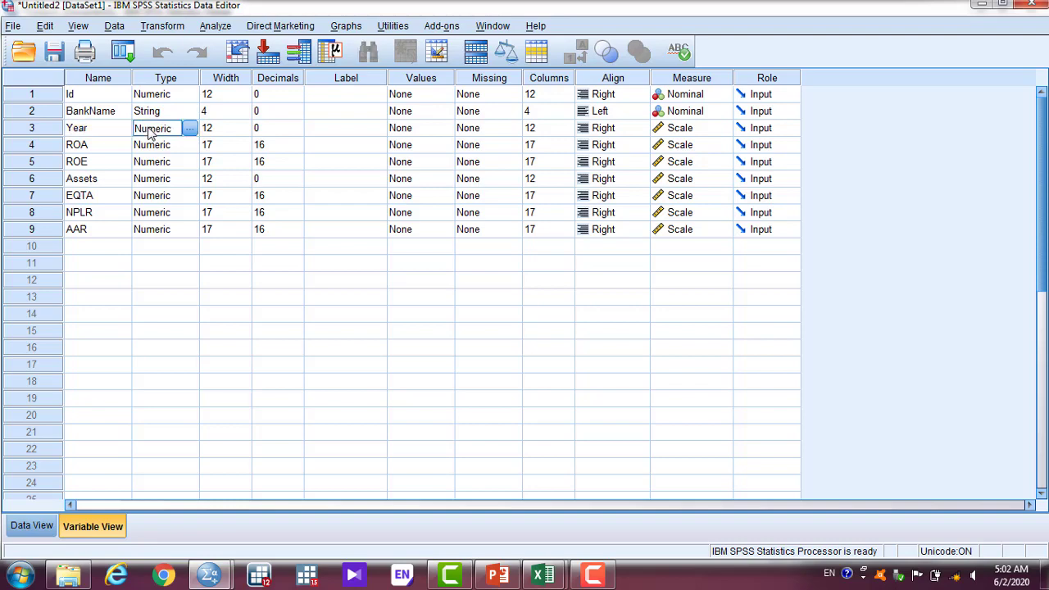
{"action": "left_click", "coordinate": [49, 526]}
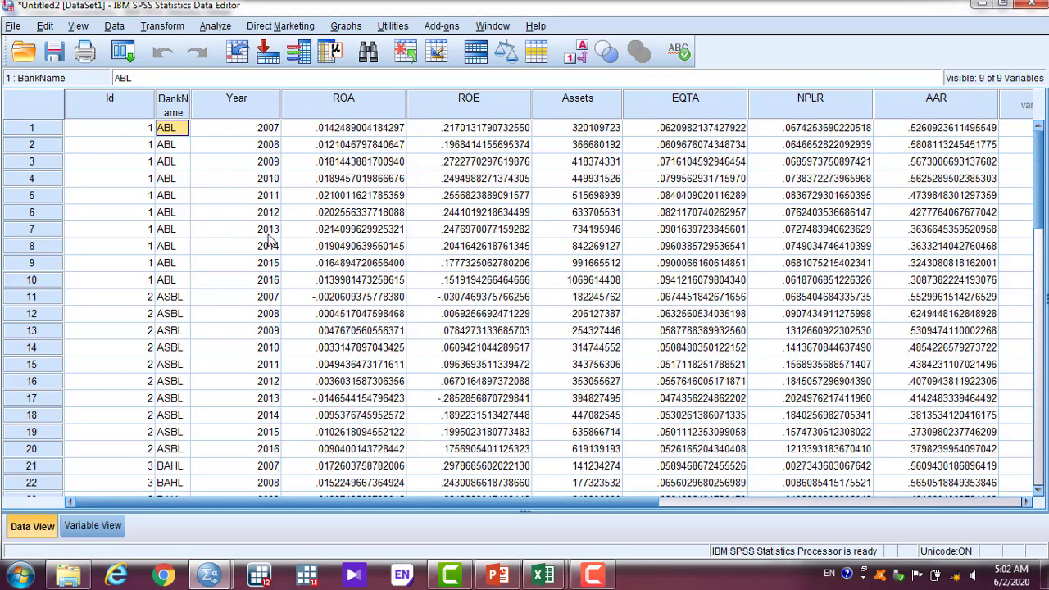
{"action": "left_click", "coordinate": [118, 530]}
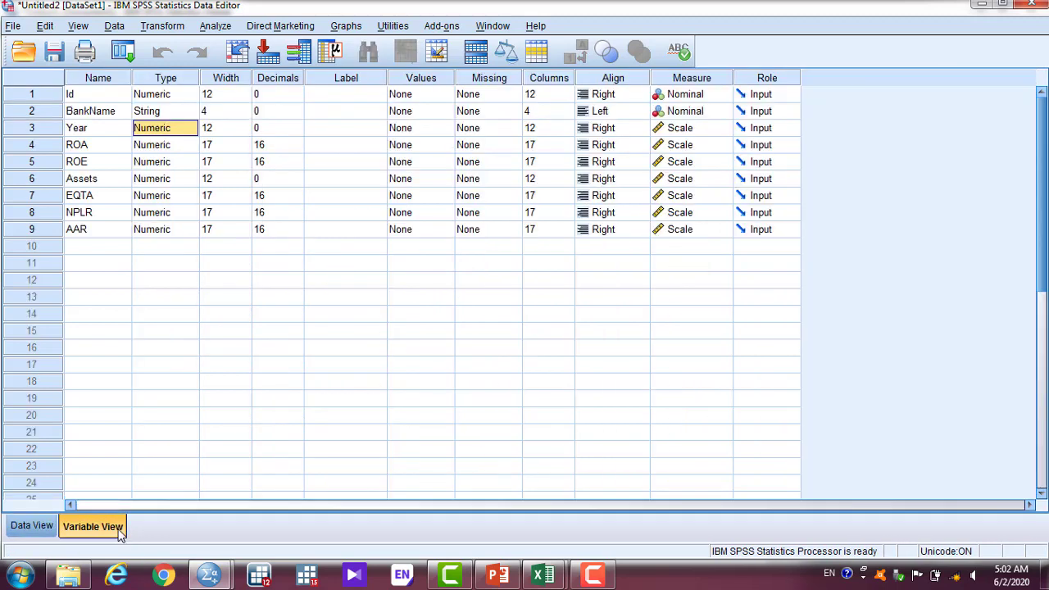
{"action": "left_click", "coordinate": [260, 128]}
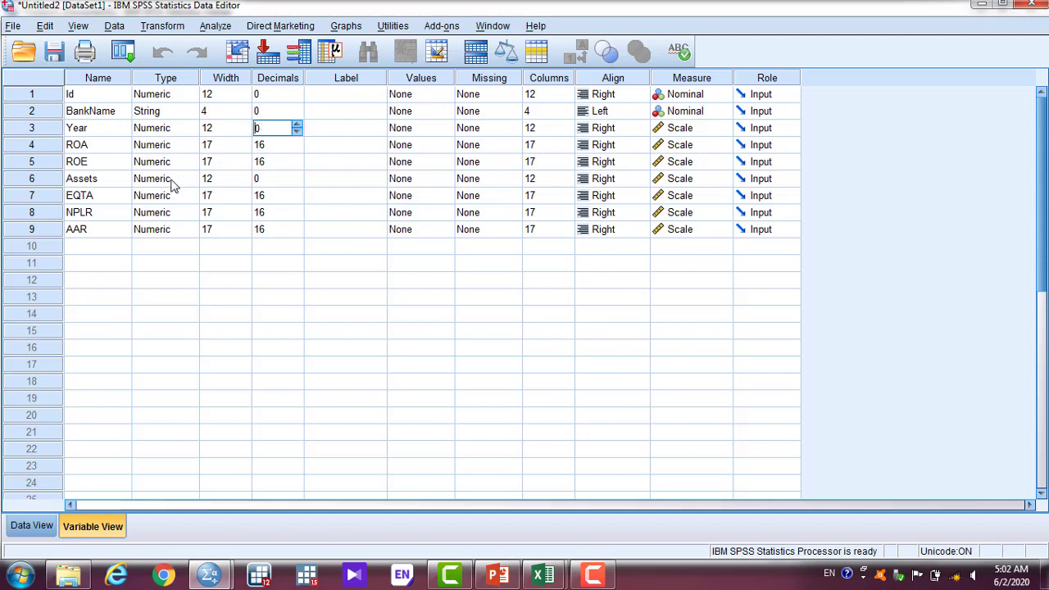
Step: Examine the decimals settings of the ROA and ROE variables
{"action": "left_click", "coordinate": [113, 150]}
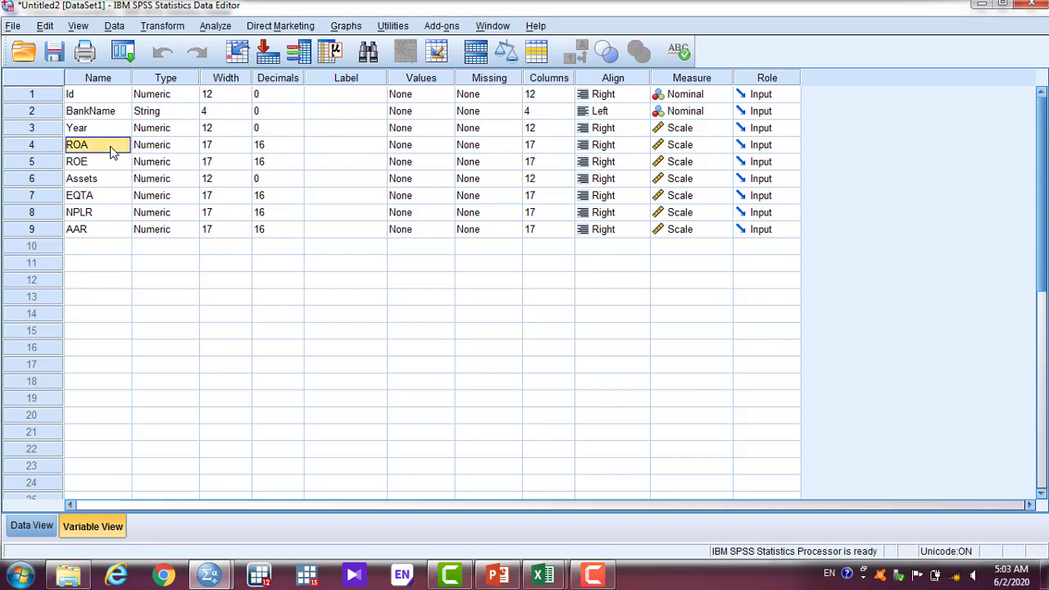
{"action": "left_click", "coordinate": [113, 162]}
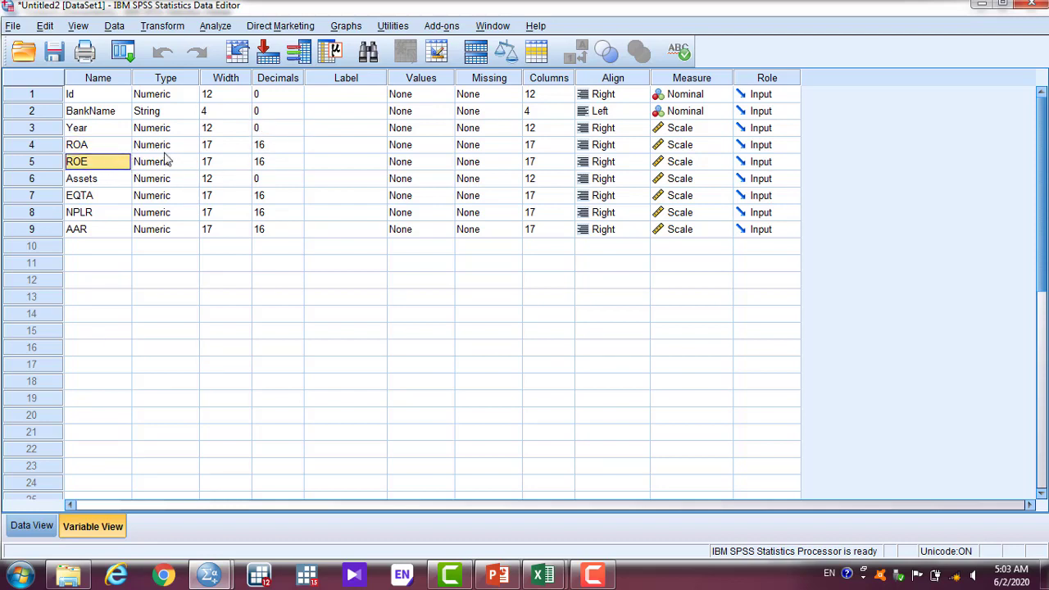
{"action": "left_click", "coordinate": [260, 144]}
{"action": "left_click", "coordinate": [264, 161]}
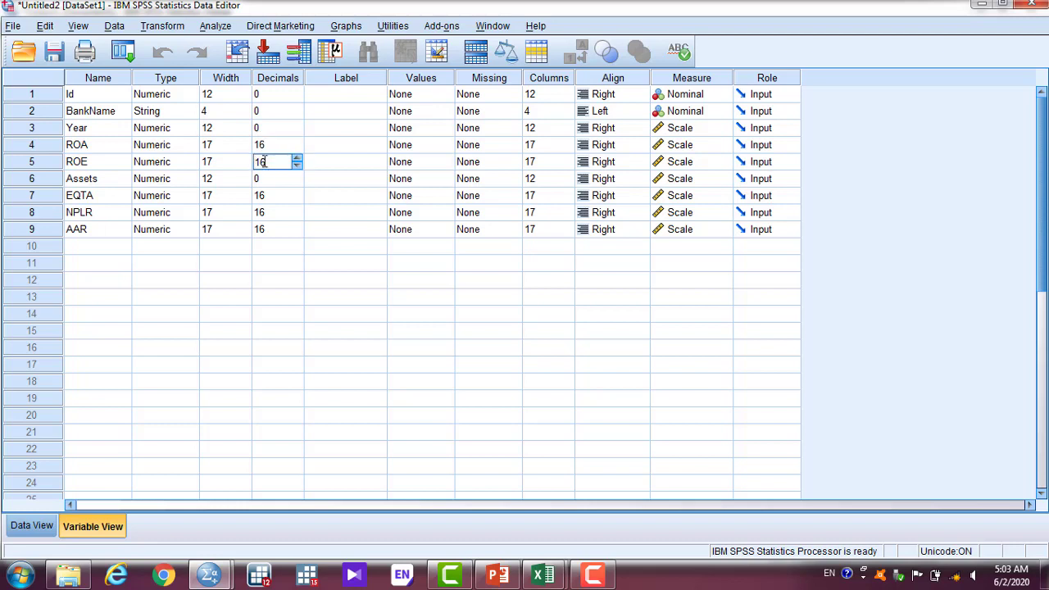
Step: Check the decimals setting of the Assets variable against its values in the data
{"action": "left_click", "coordinate": [107, 183]}
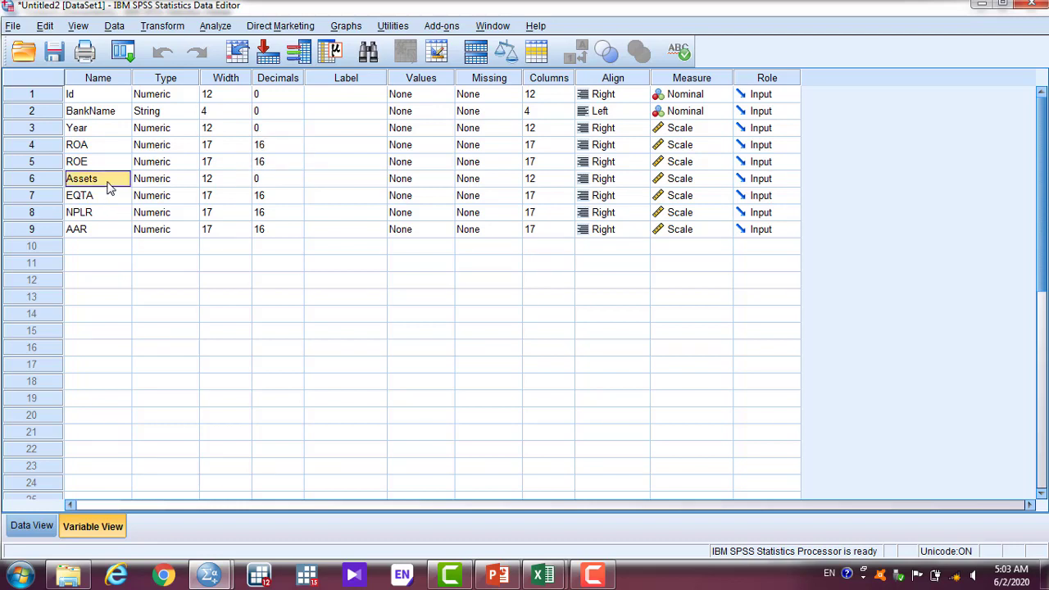
{"action": "left_click", "coordinate": [283, 178]}
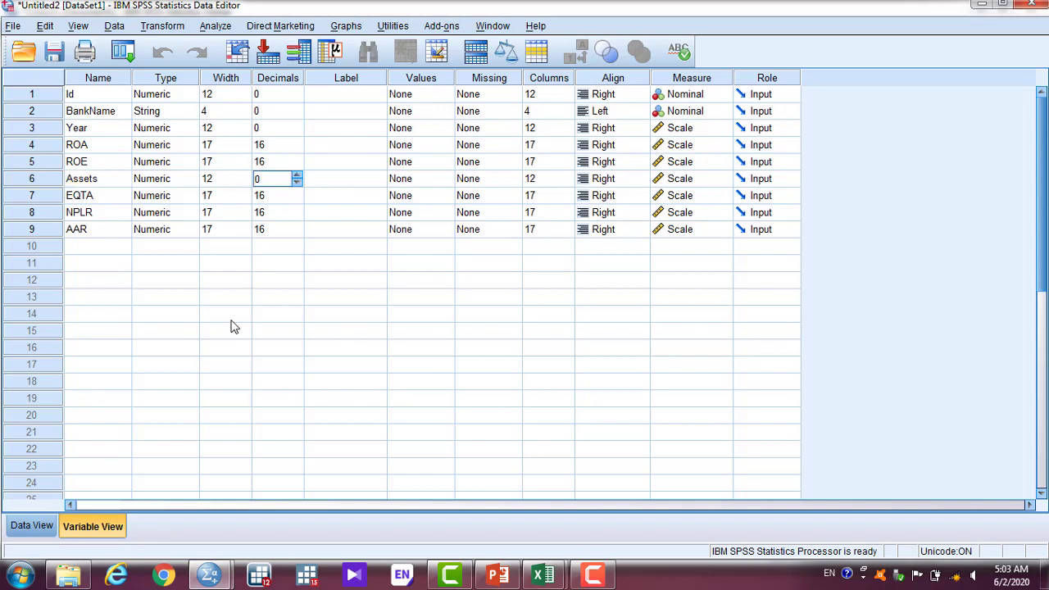
{"action": "left_click", "coordinate": [47, 525]}
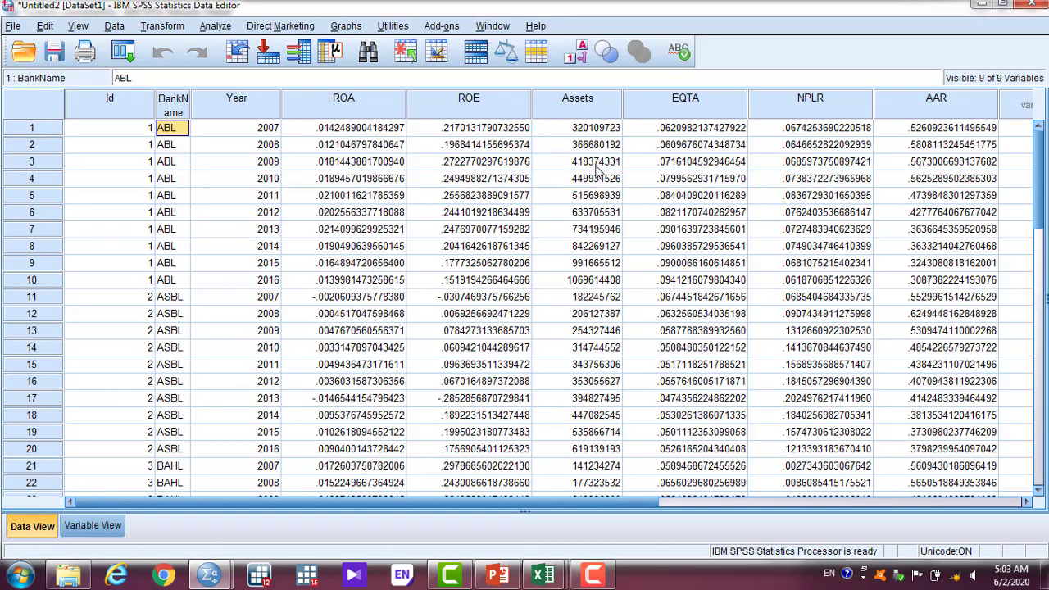
{"action": "left_click", "coordinate": [591, 131]}
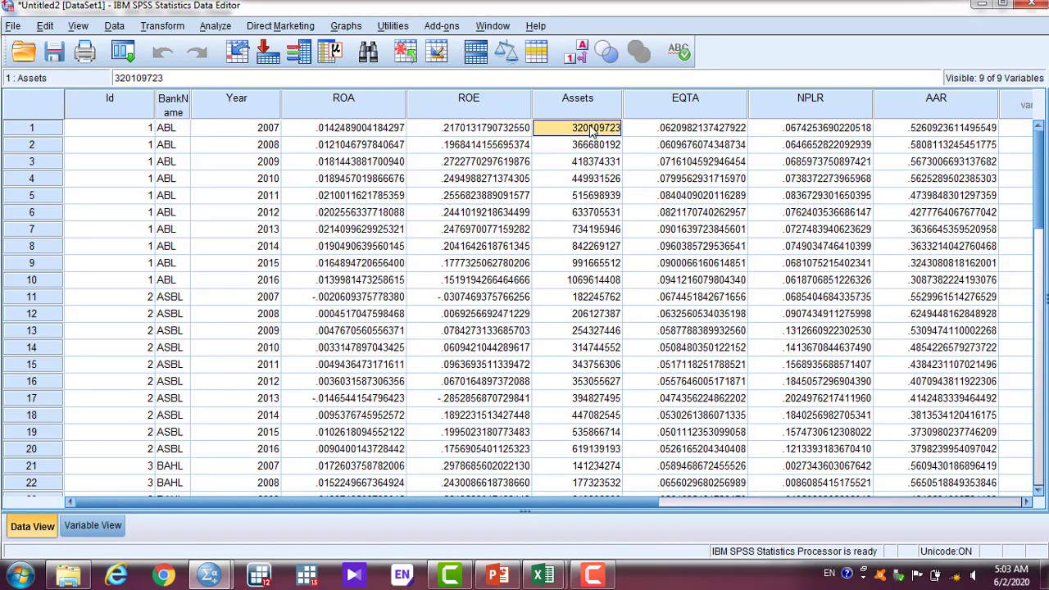
{"action": "left_click", "coordinate": [93, 525]}
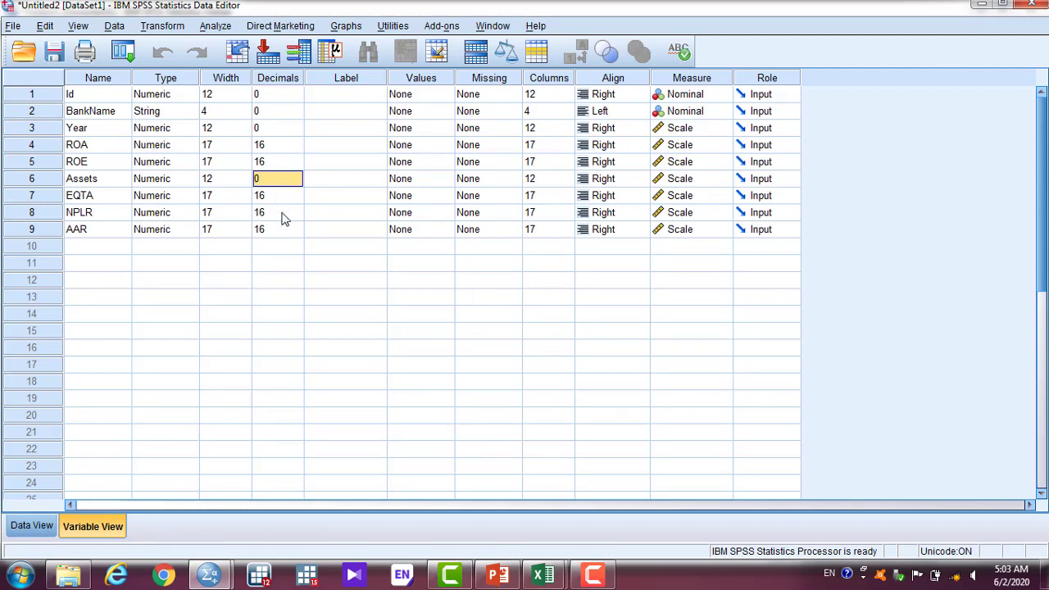
Step: Compare BankName's width with its data values, and check ROA's value labels and Year's missing-value setting
{"action": "left_click", "coordinate": [219, 113]}
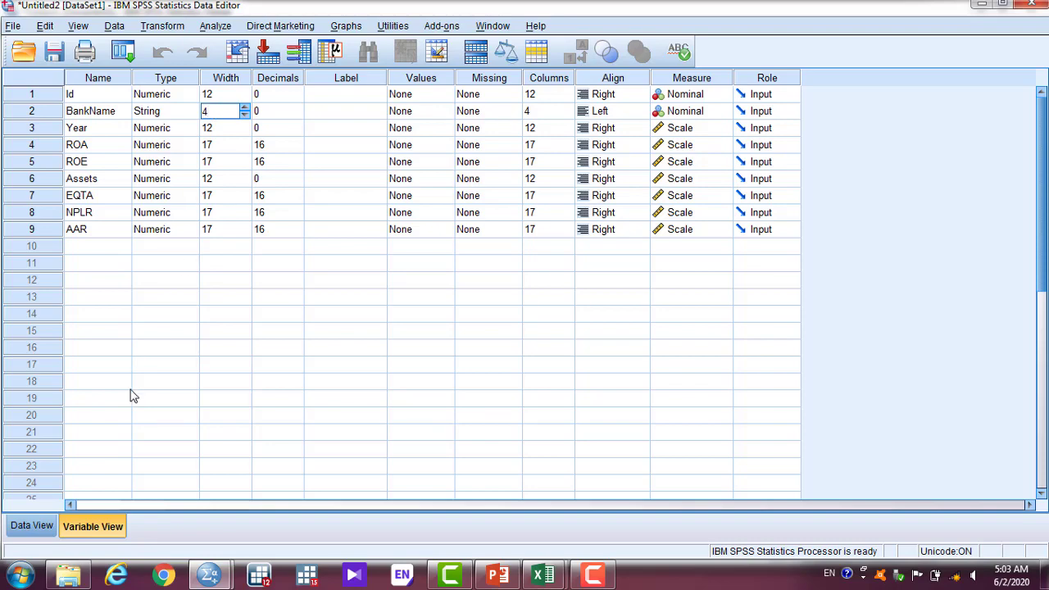
{"action": "left_click", "coordinate": [52, 526]}
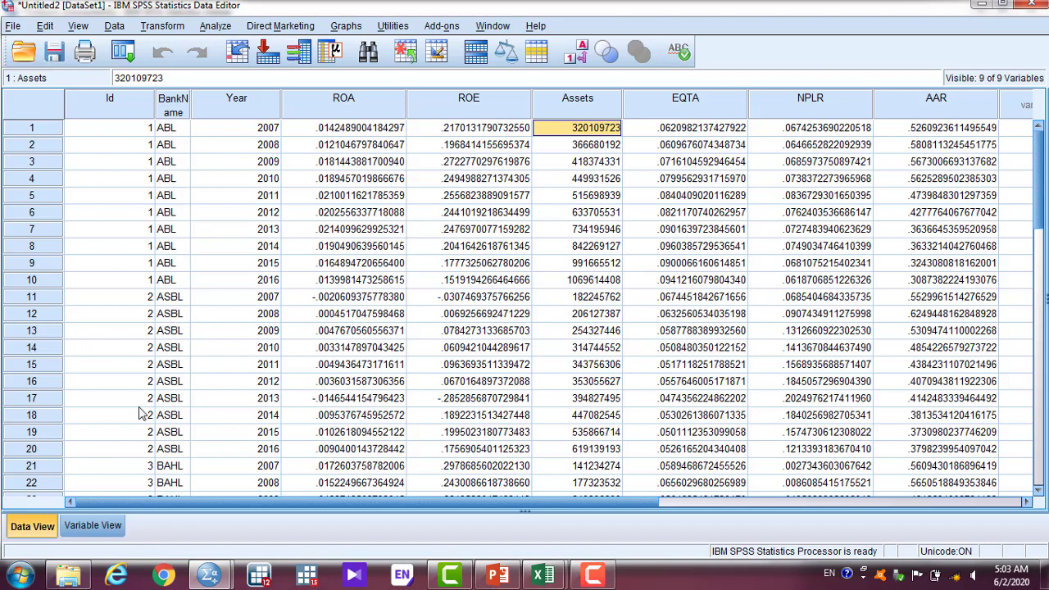
{"action": "left_click", "coordinate": [82, 530]}
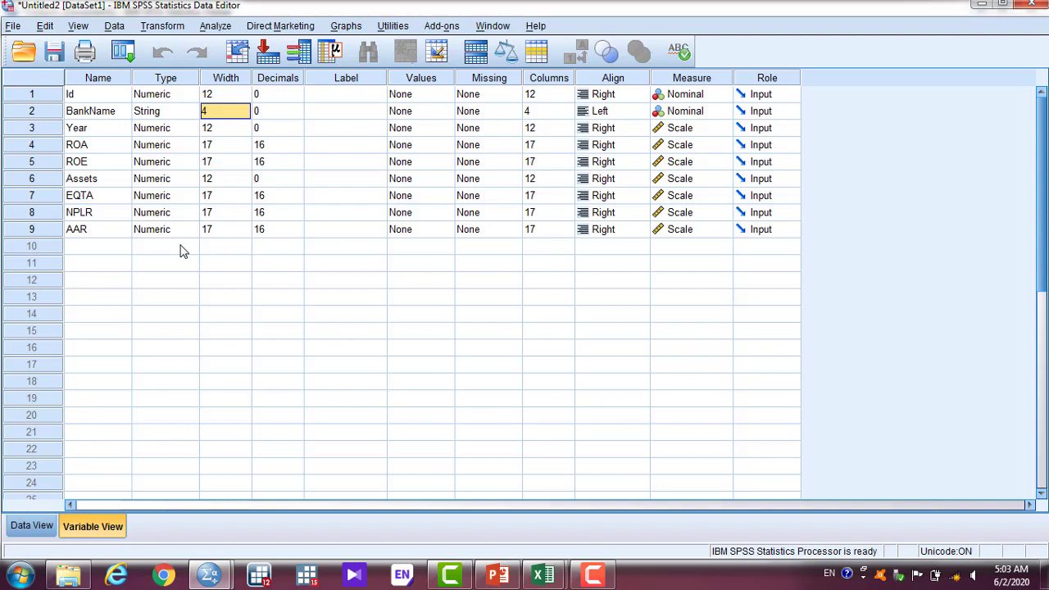
{"action": "left_click", "coordinate": [404, 150]}
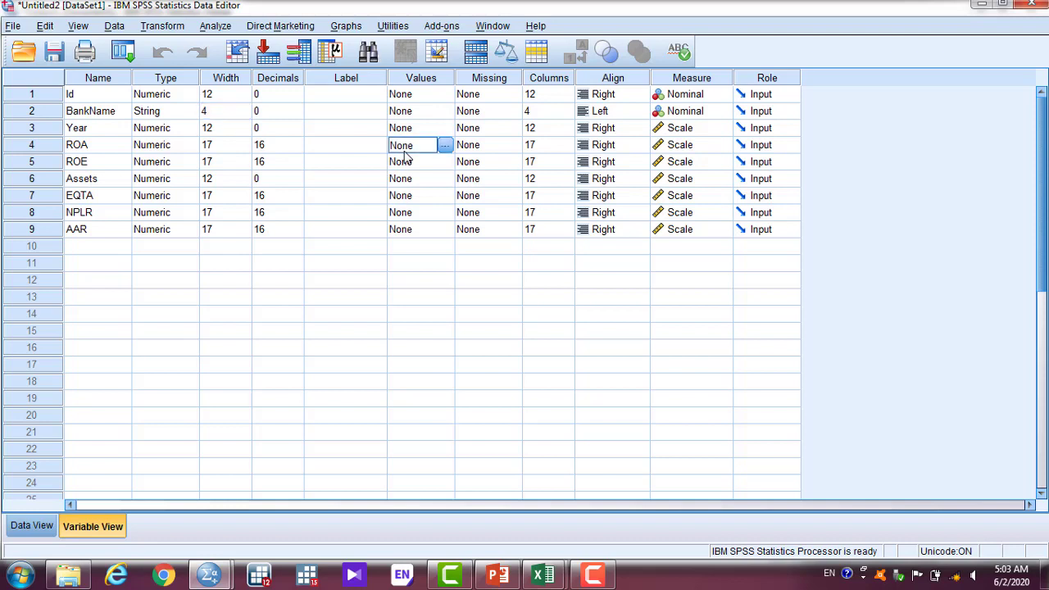
{"action": "left_click", "coordinate": [483, 131]}
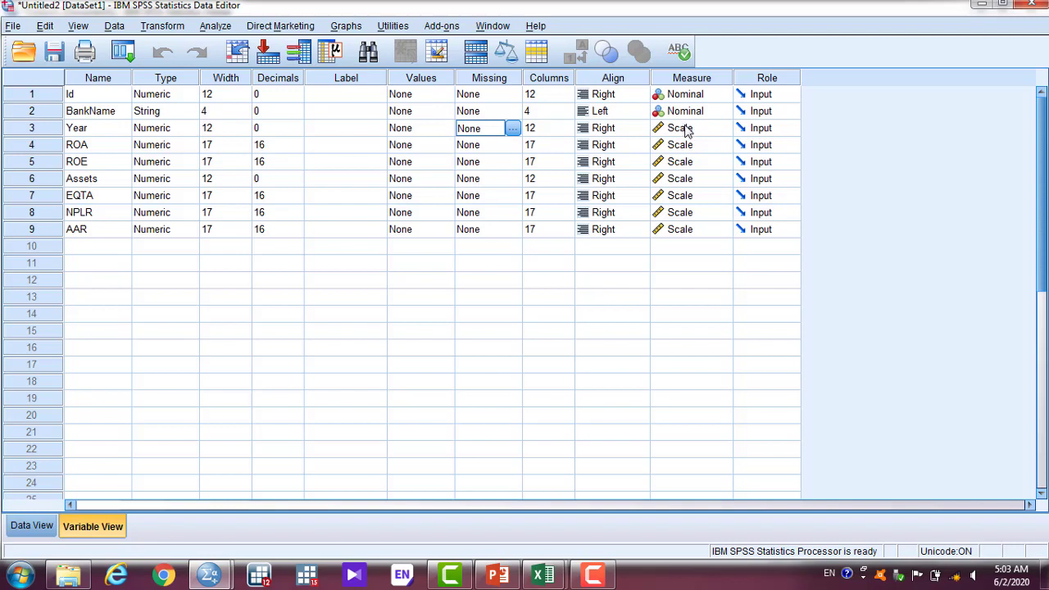
Step: Set the measurement level of the Year variable to Ordinal and return to the data cases
{"action": "left_click", "coordinate": [684, 128]}
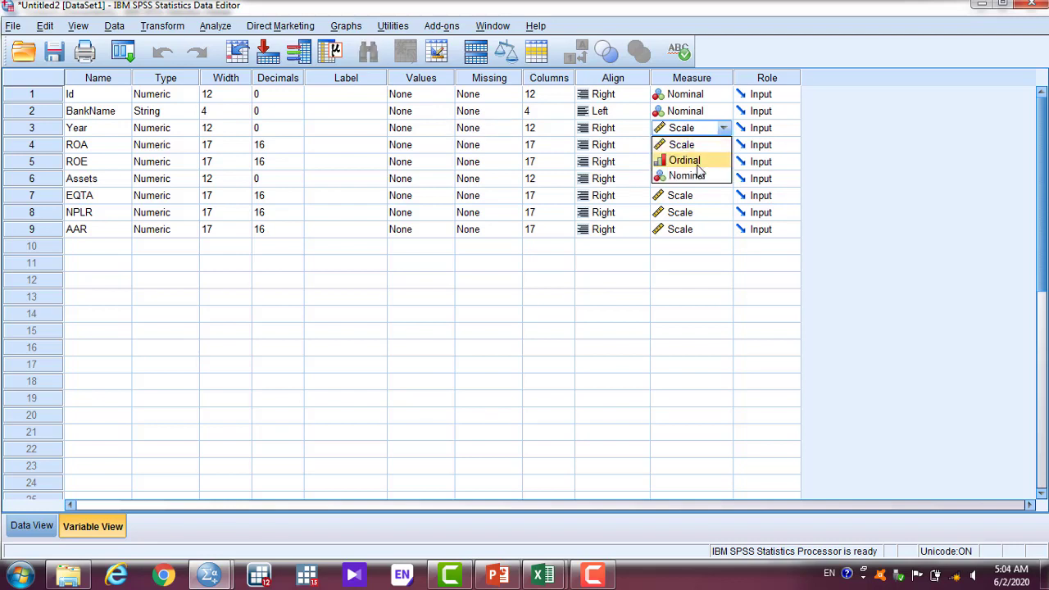
{"action": "left_click", "coordinate": [694, 162]}
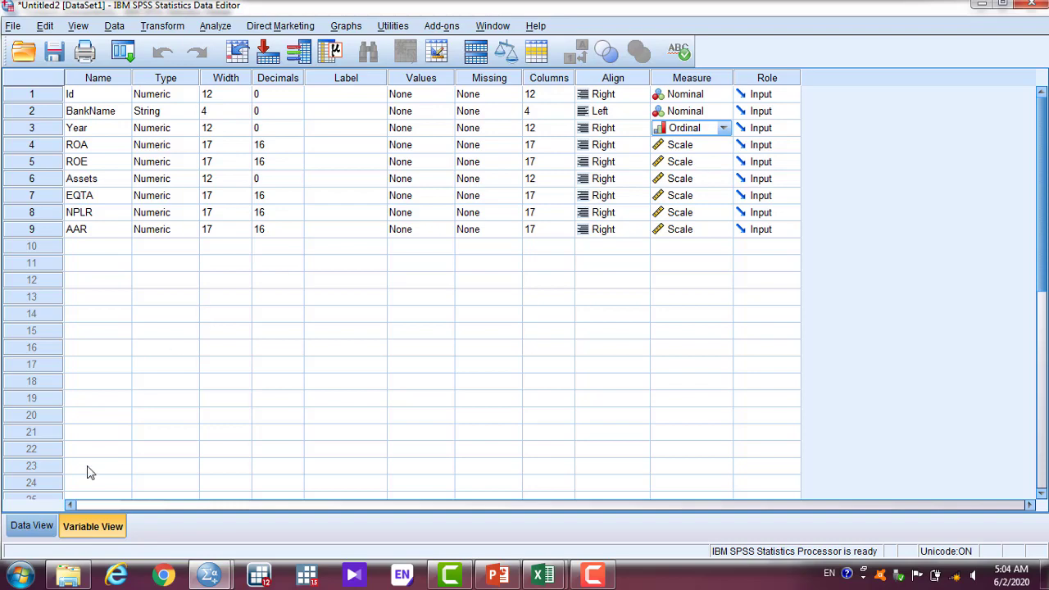
{"action": "left_click", "coordinate": [32, 526]}
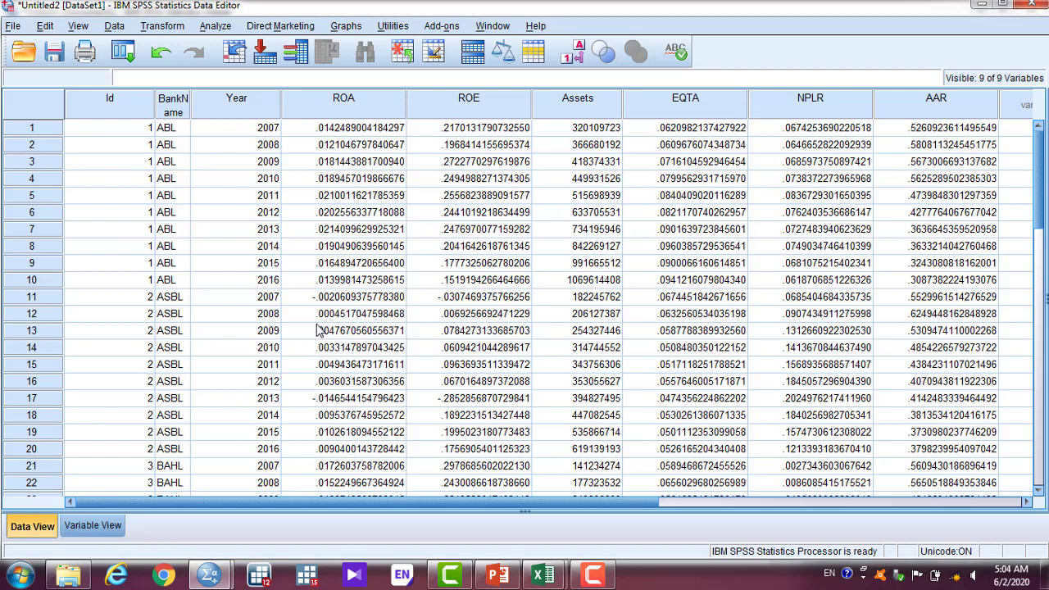
Step: Save the dataset as panledata in SPSS Statistics (*.sav) format in the BRM folder, then show its variable definitions
{"action": "left_click", "coordinate": [55, 54]}
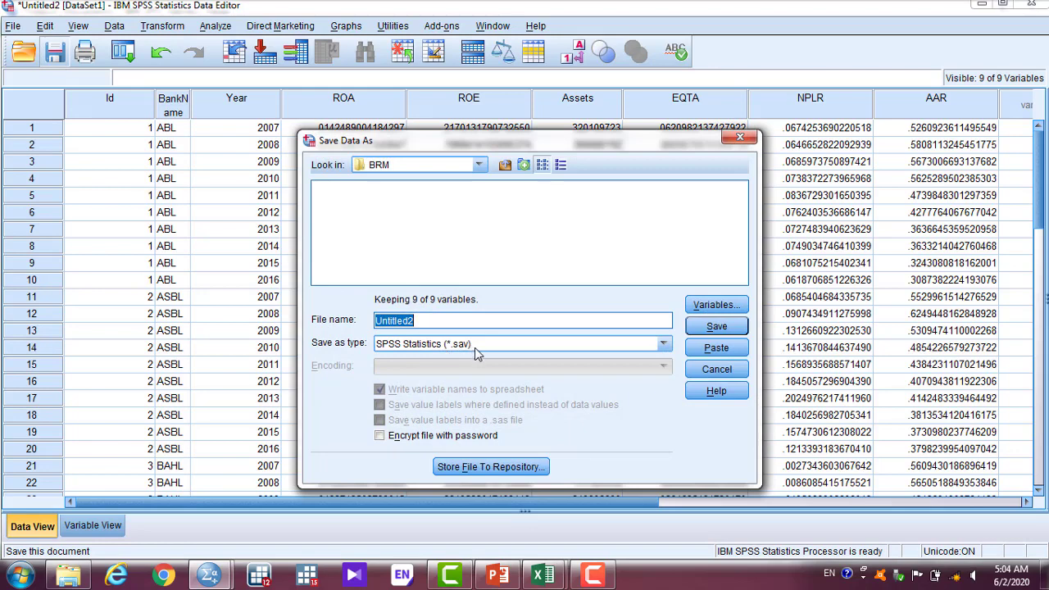
{"action": "type", "text": "Panel"}
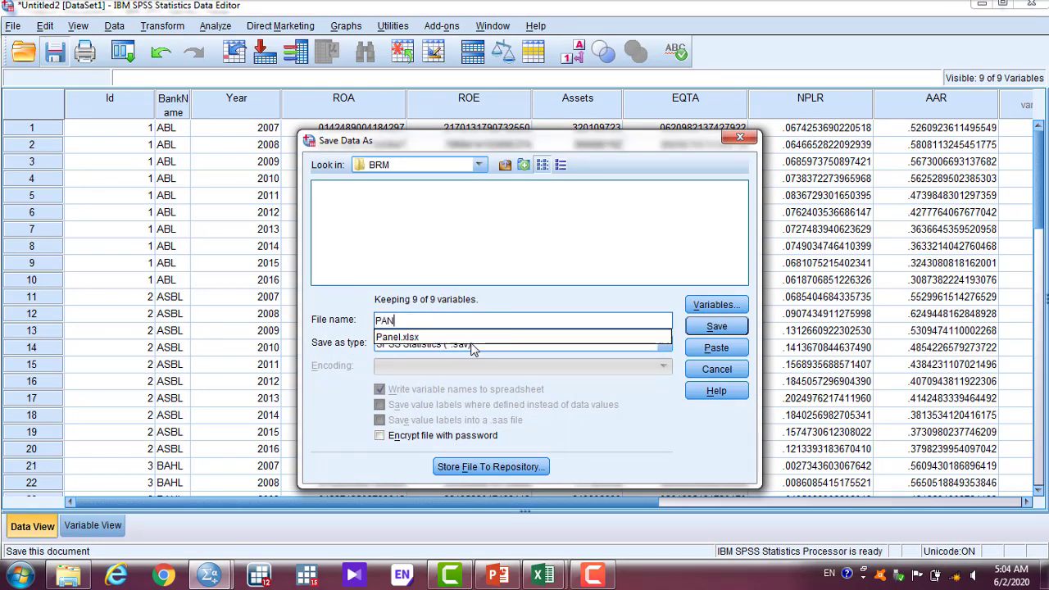
{"action": "key", "text": "BackSpace"}
{"action": "key", "text": "BackSpace"}
{"action": "key", "text": "BackSpace"}
{"action": "key", "text": "BackSpace"}
{"action": "key", "text": "BackSpace"}
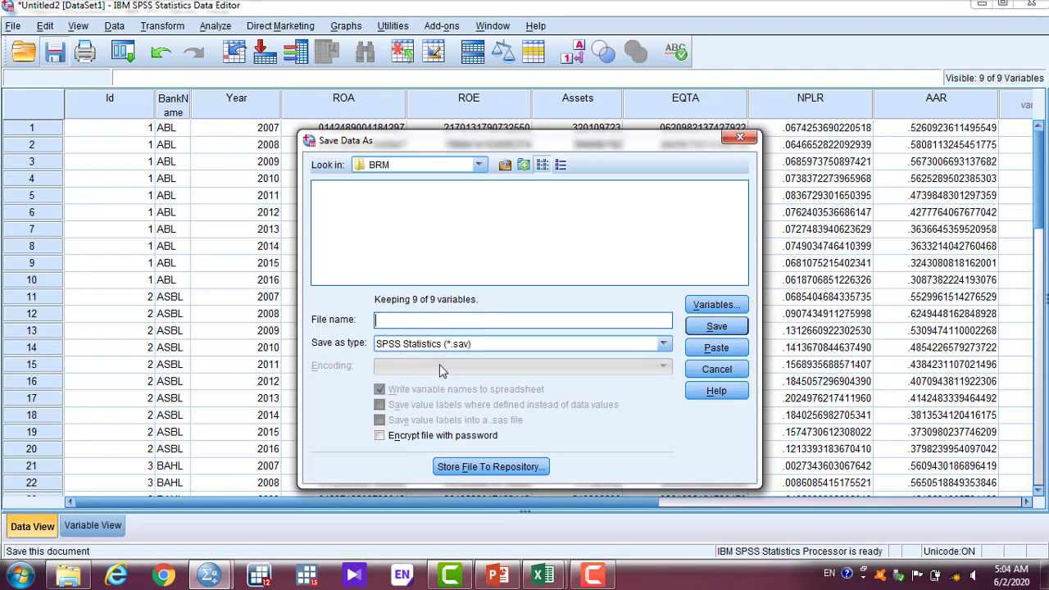
{"action": "type", "text": "panledata"}
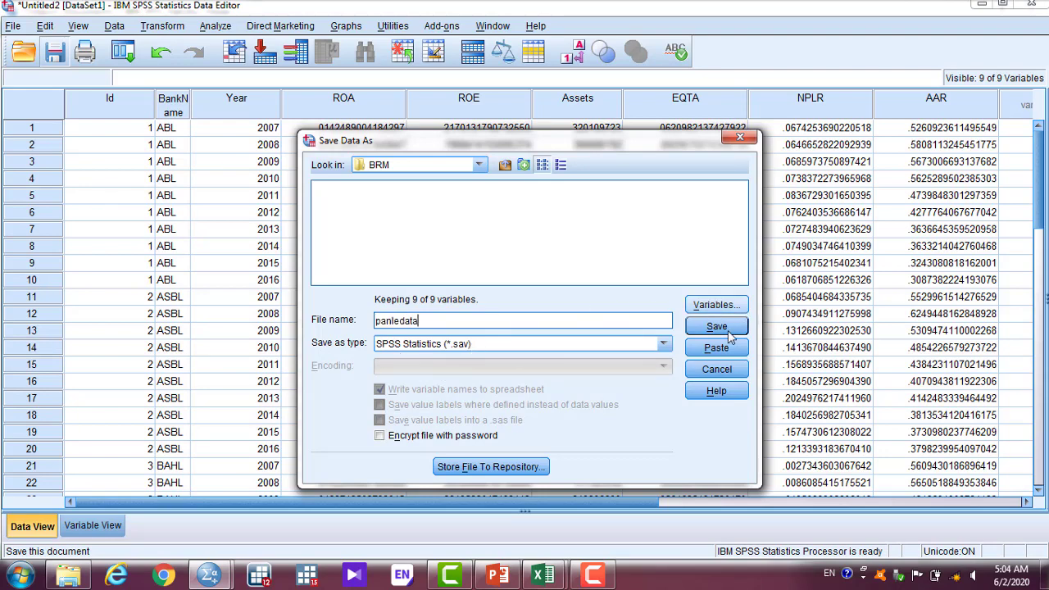
{"action": "left_click", "coordinate": [729, 328]}
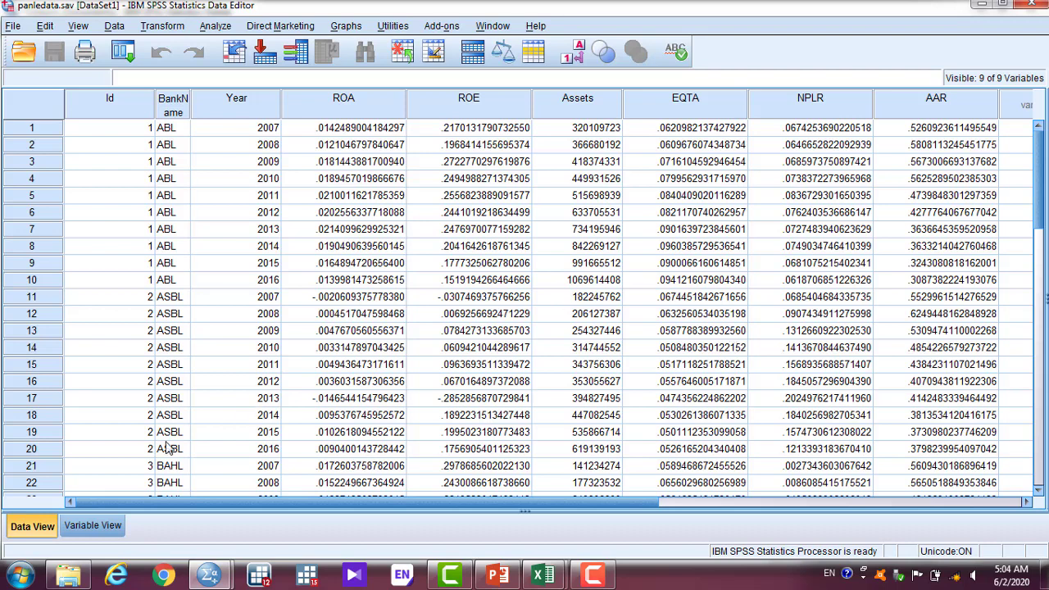
{"action": "left_click", "coordinate": [92, 525]}
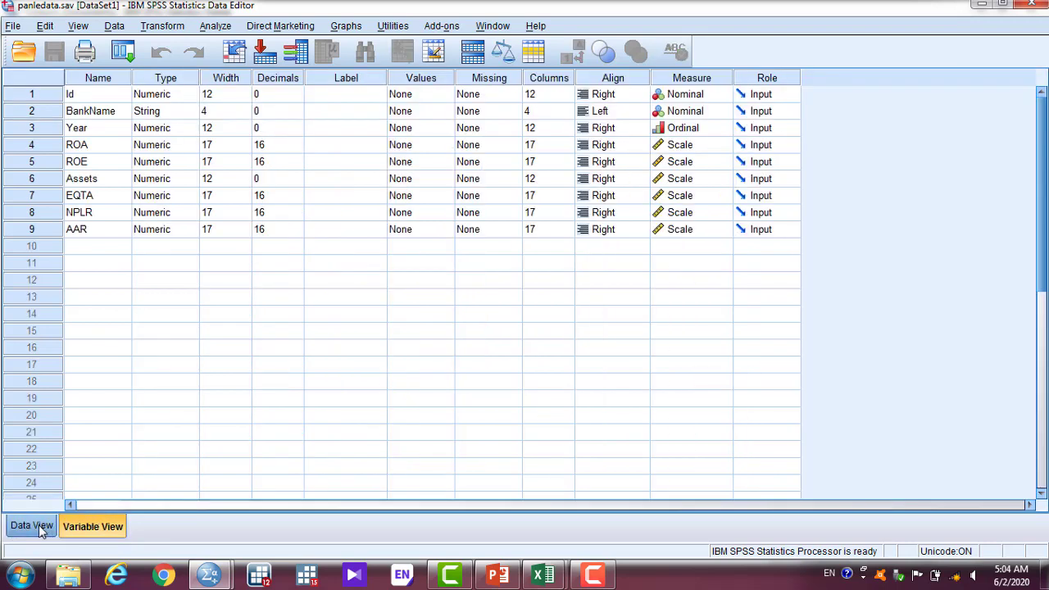